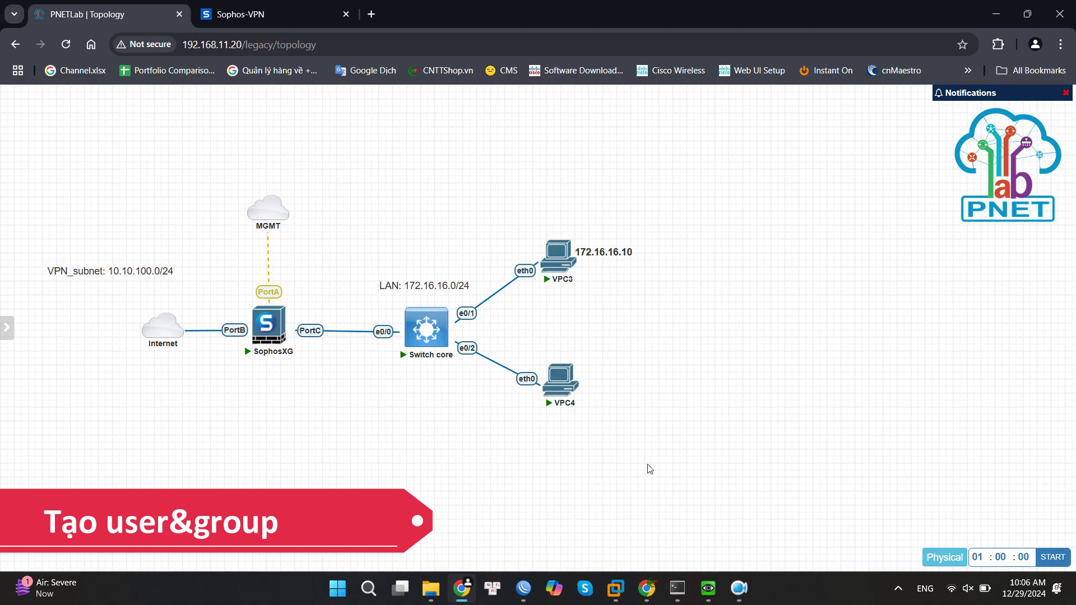
Start a new user group named 'Remote access' under Authentication > Groups.
{"action": "left_click", "coordinate": [256, 19]}
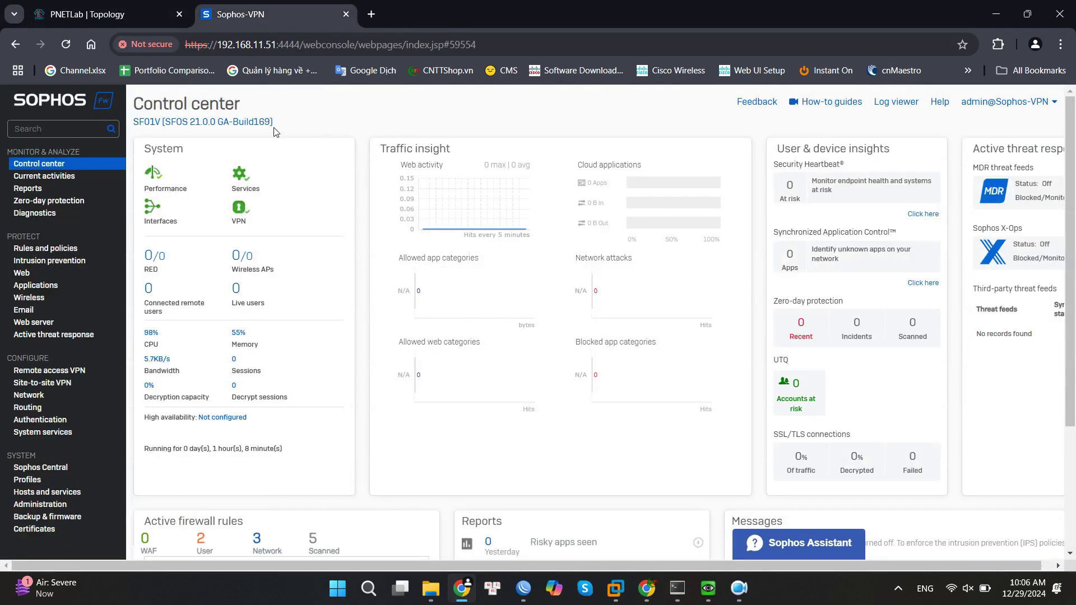
{"action": "left_click", "coordinate": [41, 422]}
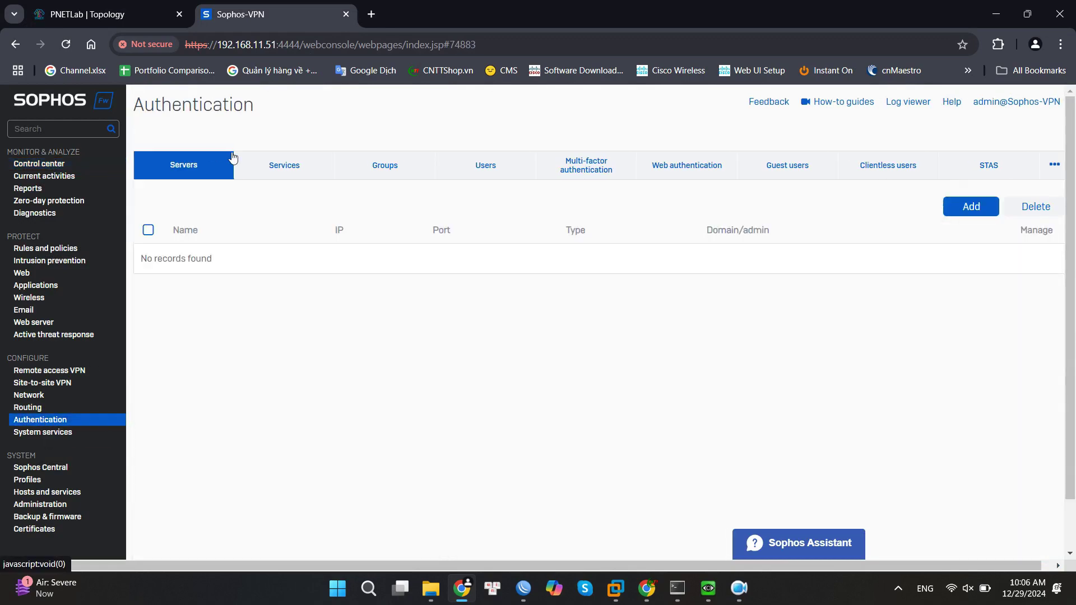
{"action": "left_click", "coordinate": [387, 168]}
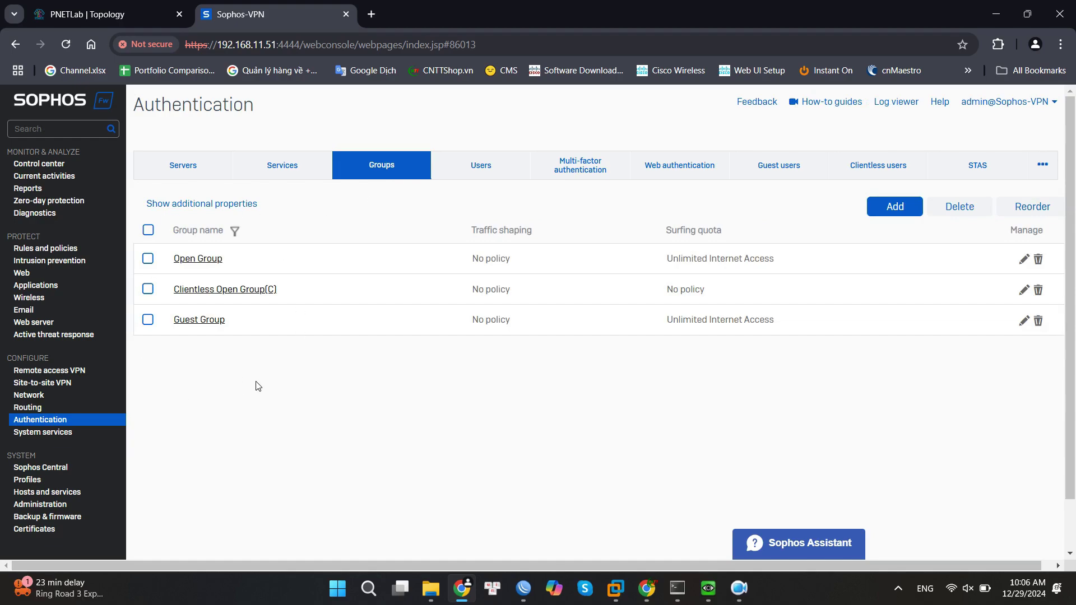
{"action": "left_click", "coordinate": [891, 203]}
{"action": "left_click", "coordinate": [471, 224]}
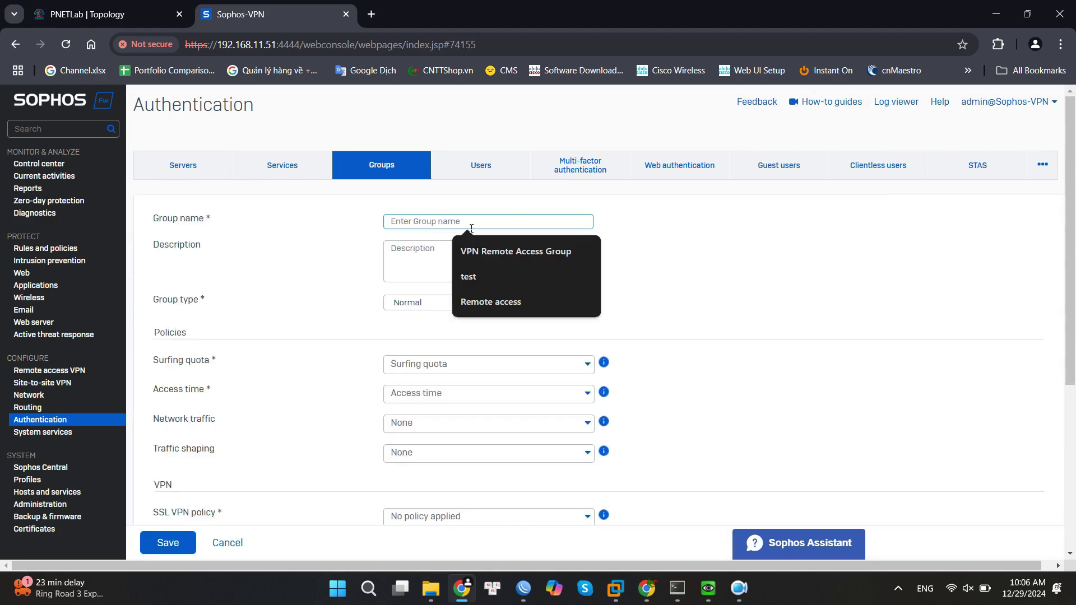
{"action": "type", "text": "Remote "}
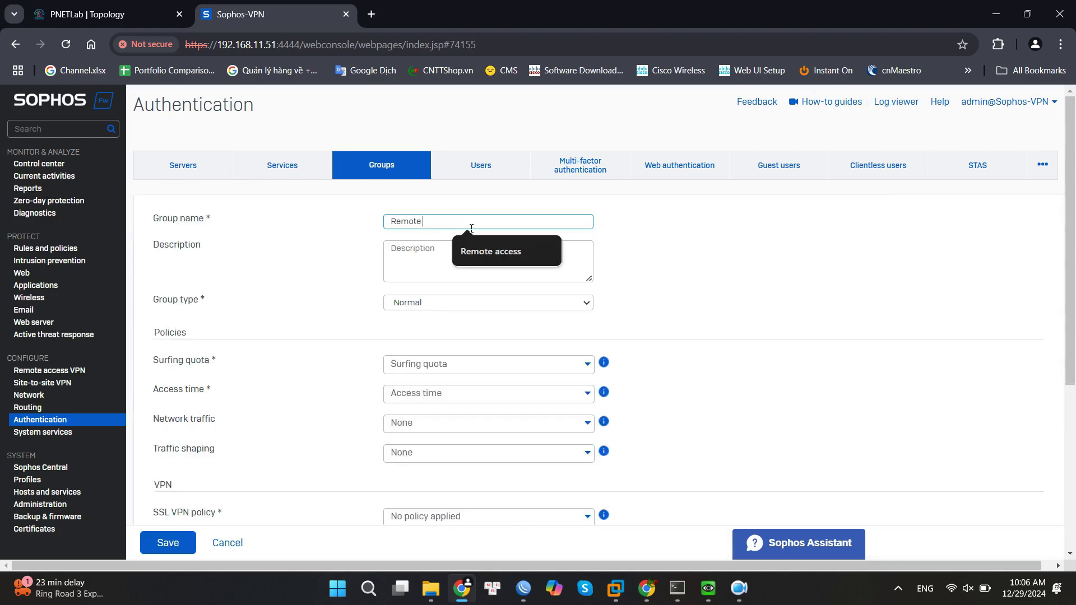
{"action": "type", "text": "access"}
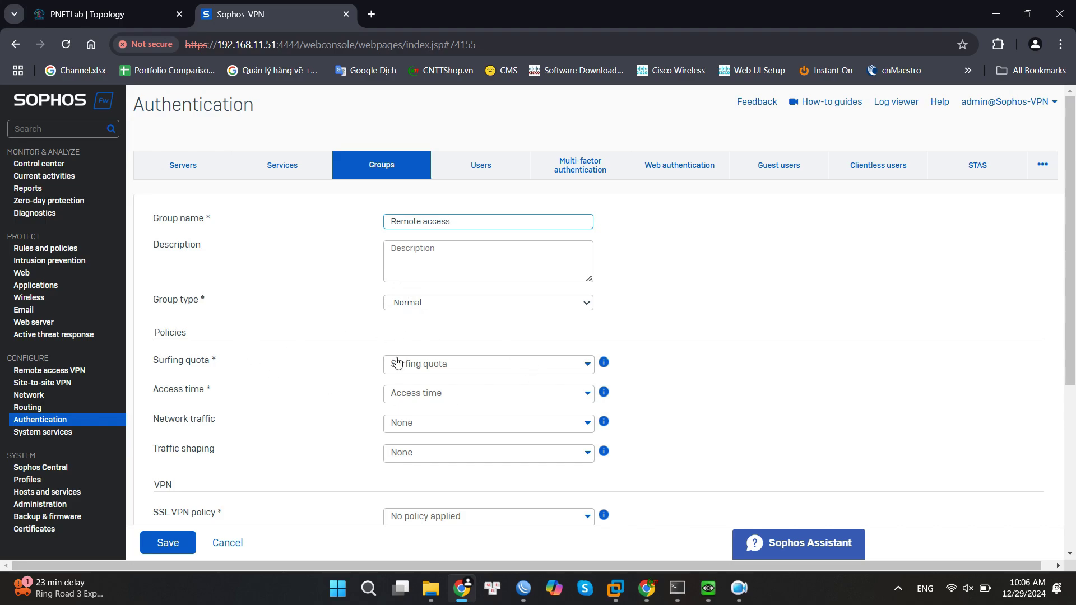
Set the group's surfing quota to Unlimited Internet Access and start a new quota policy.
{"action": "left_click", "coordinate": [477, 363]}
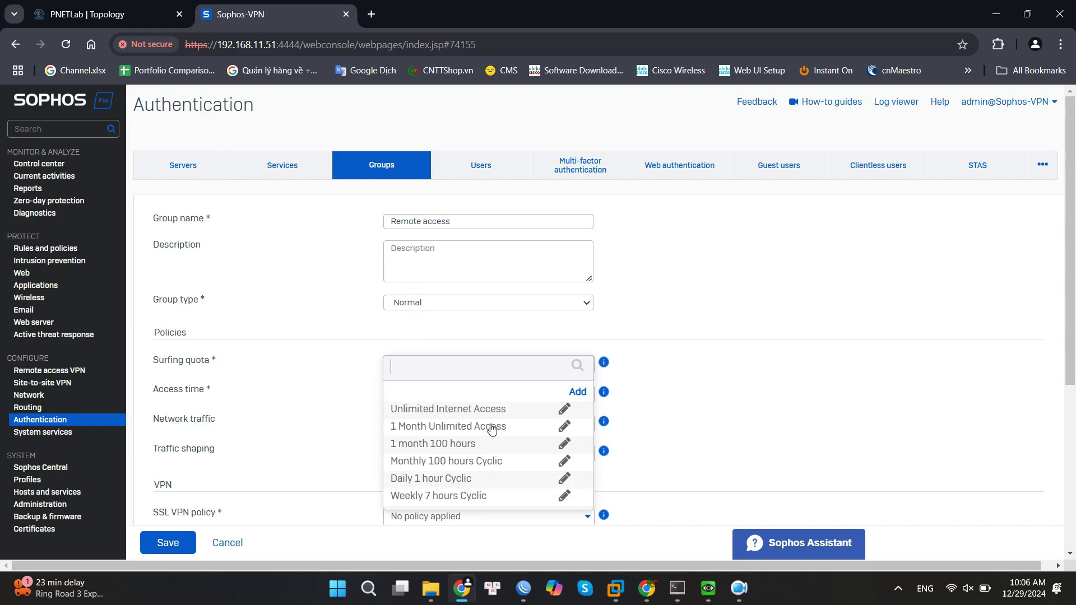
{"action": "left_click", "coordinate": [439, 410]}
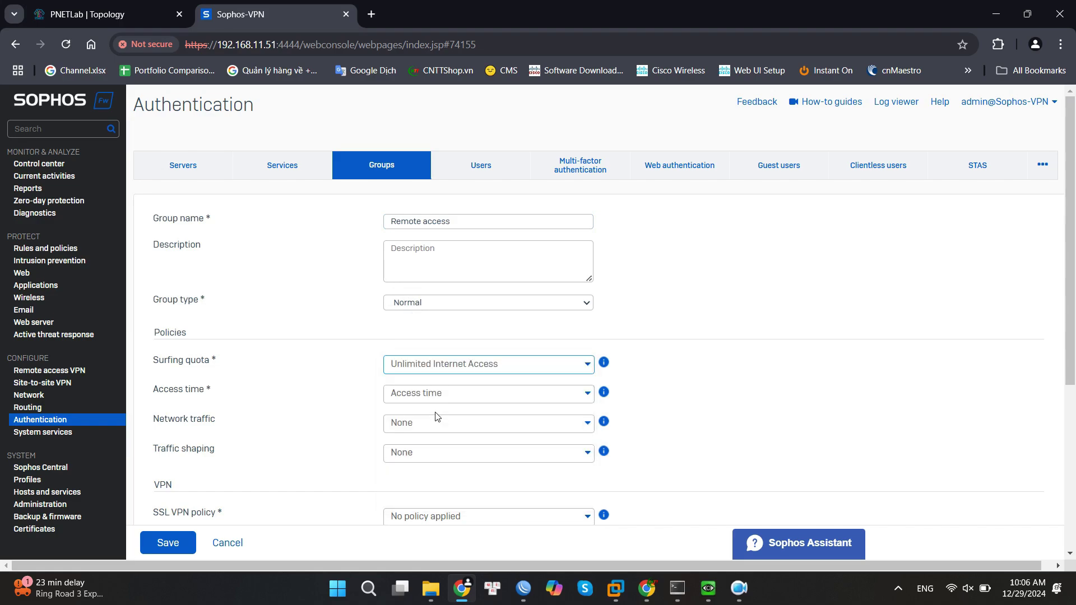
{"action": "left_click", "coordinate": [586, 365]}
{"action": "left_click", "coordinate": [578, 391]}
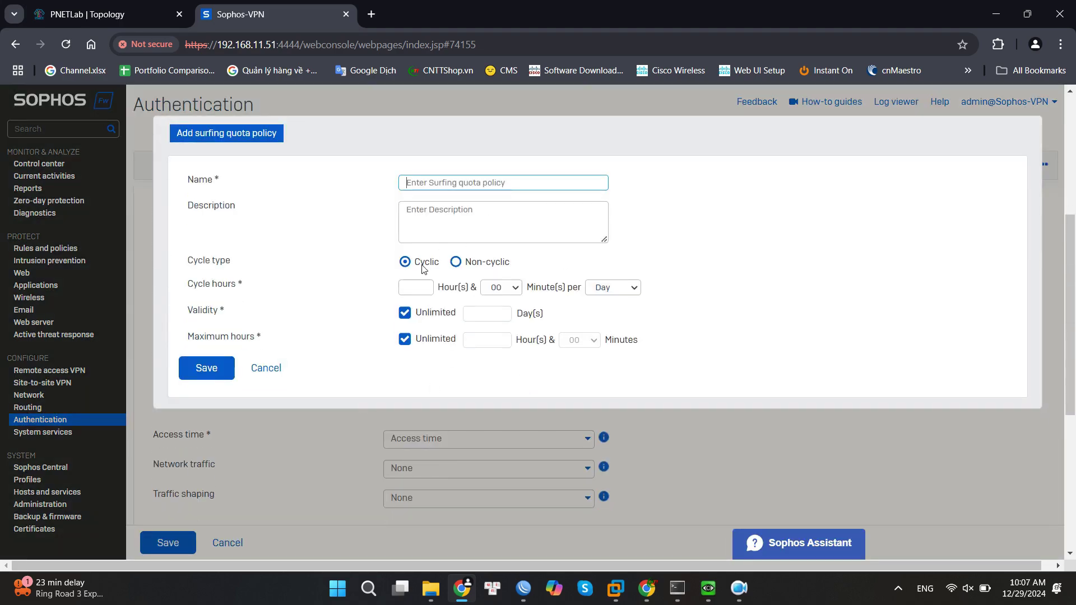
Cancel the quota policy form and set access time to Allowed all the time.
{"action": "left_click", "coordinate": [269, 368]}
{"action": "scroll", "coordinate": [348, 312], "scroll_direction": "up", "scroll_amount": 4}
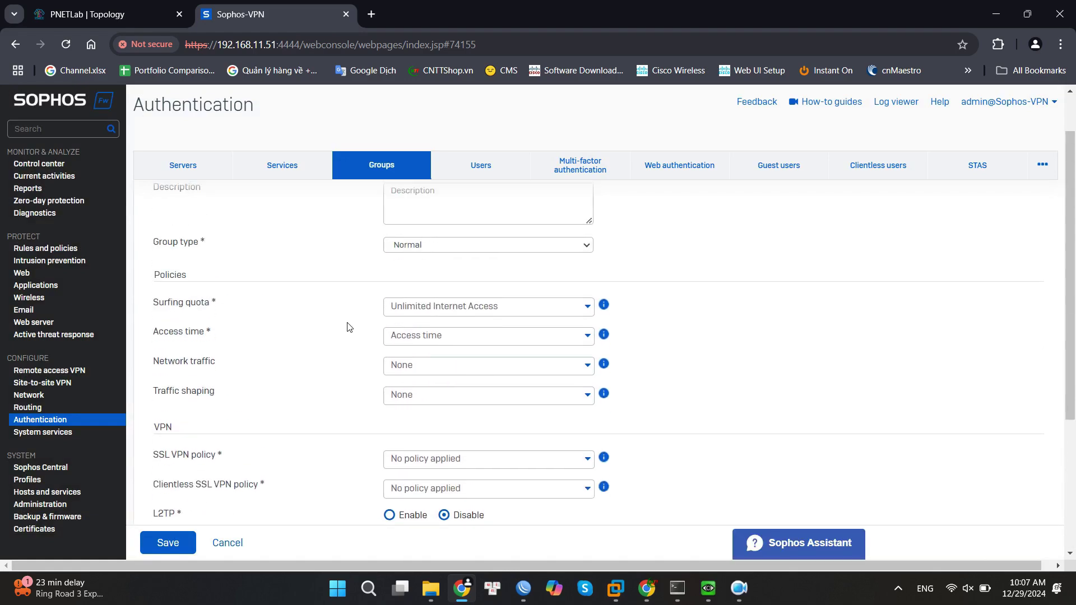
{"action": "left_click", "coordinate": [514, 336]}
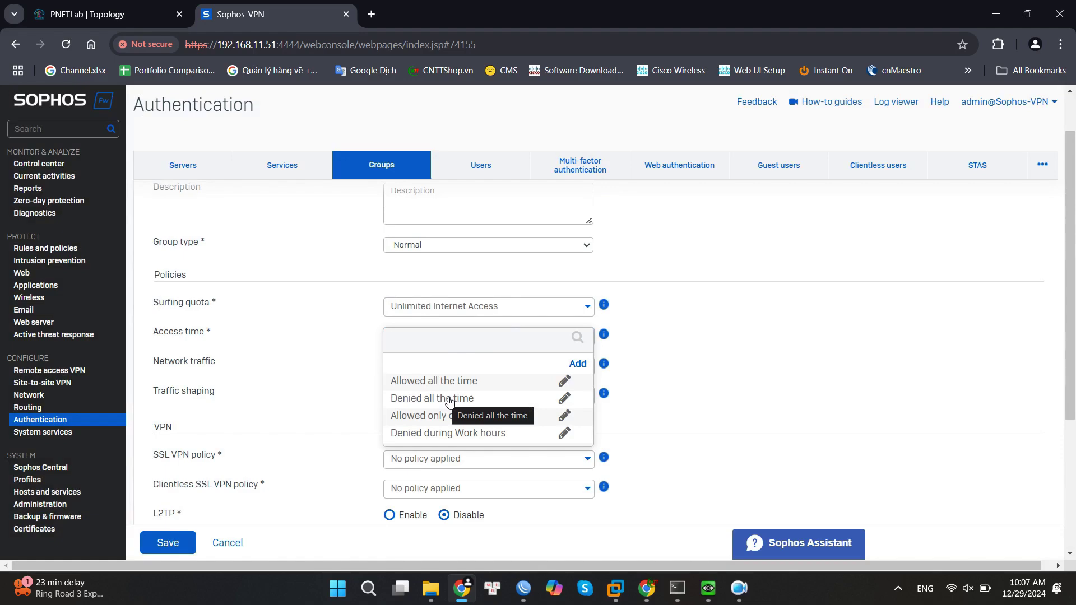
{"action": "left_click", "coordinate": [419, 382]}
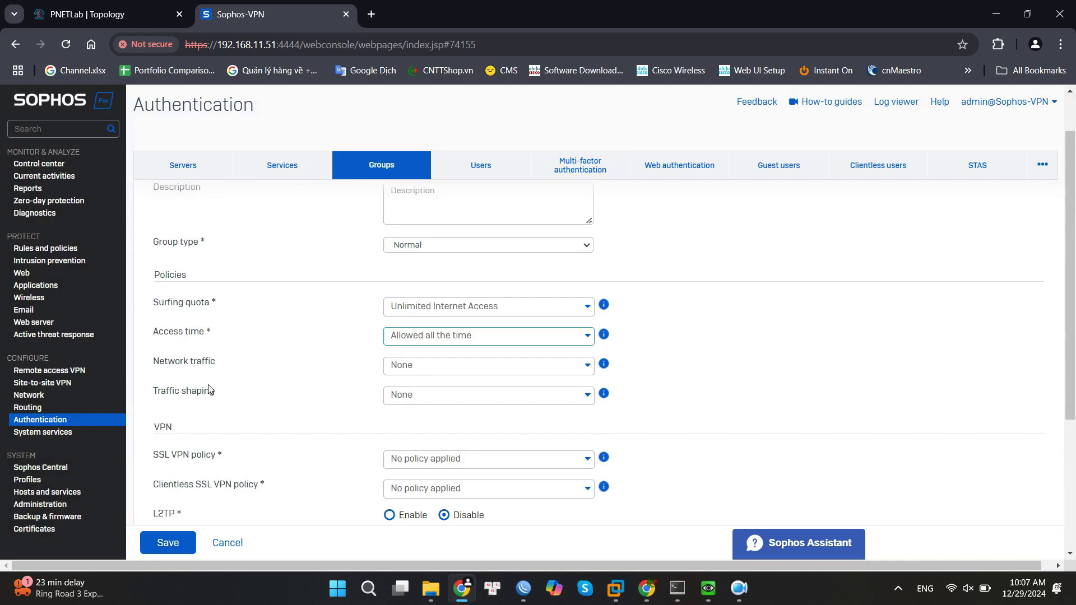
Keep network traffic and traffic shaping at None and save the Remote access group.
{"action": "left_click", "coordinate": [441, 367]}
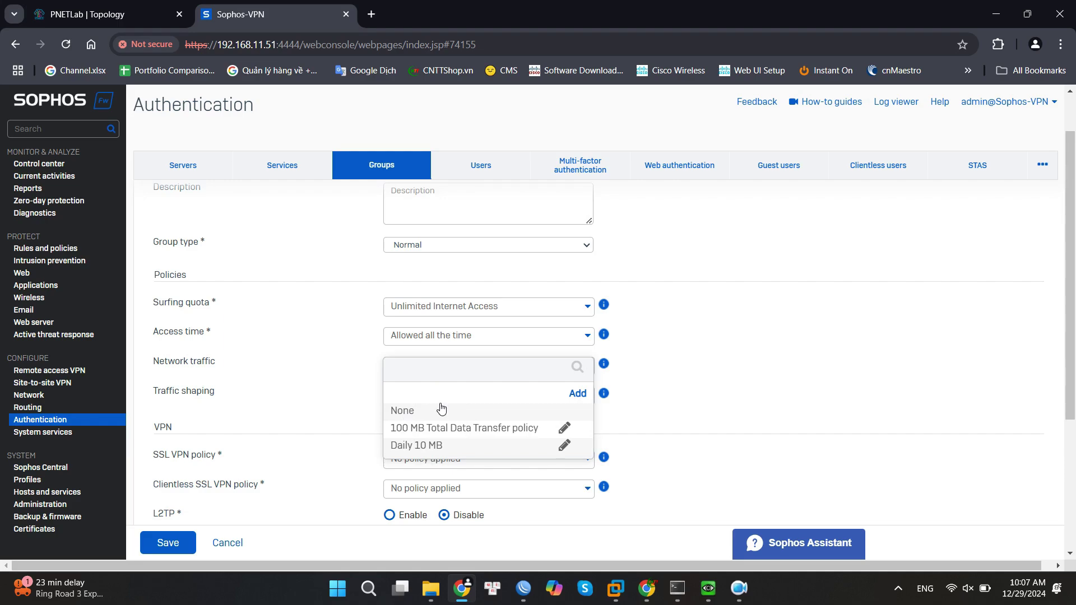
{"action": "left_click", "coordinate": [359, 393]}
{"action": "left_click", "coordinate": [456, 397]}
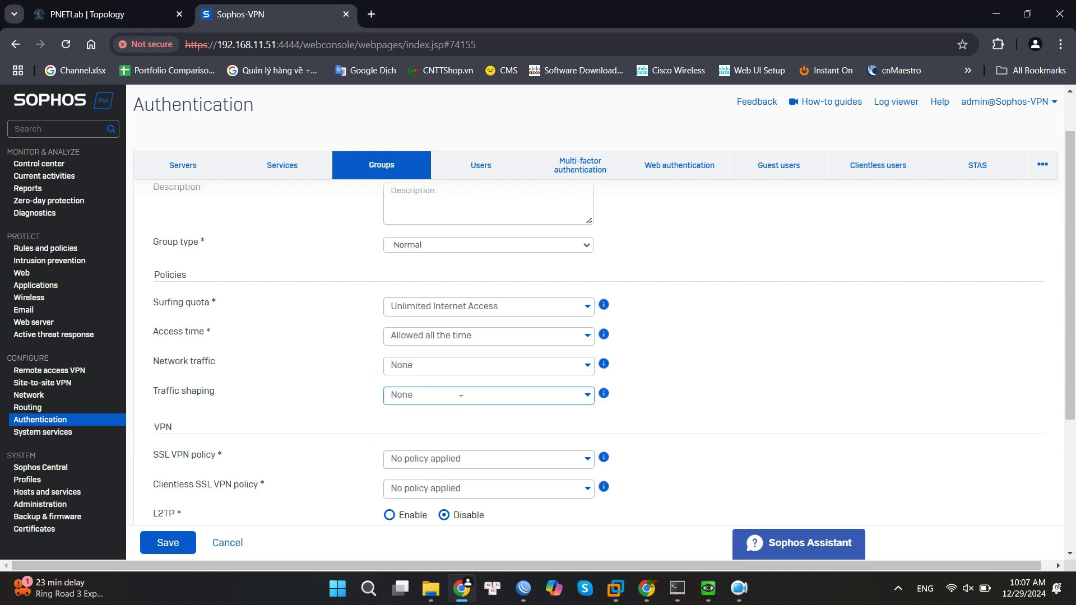
{"action": "left_click", "coordinate": [373, 353]}
{"action": "scroll", "coordinate": [373, 353], "scroll_direction": "up", "scroll_amount": 1}
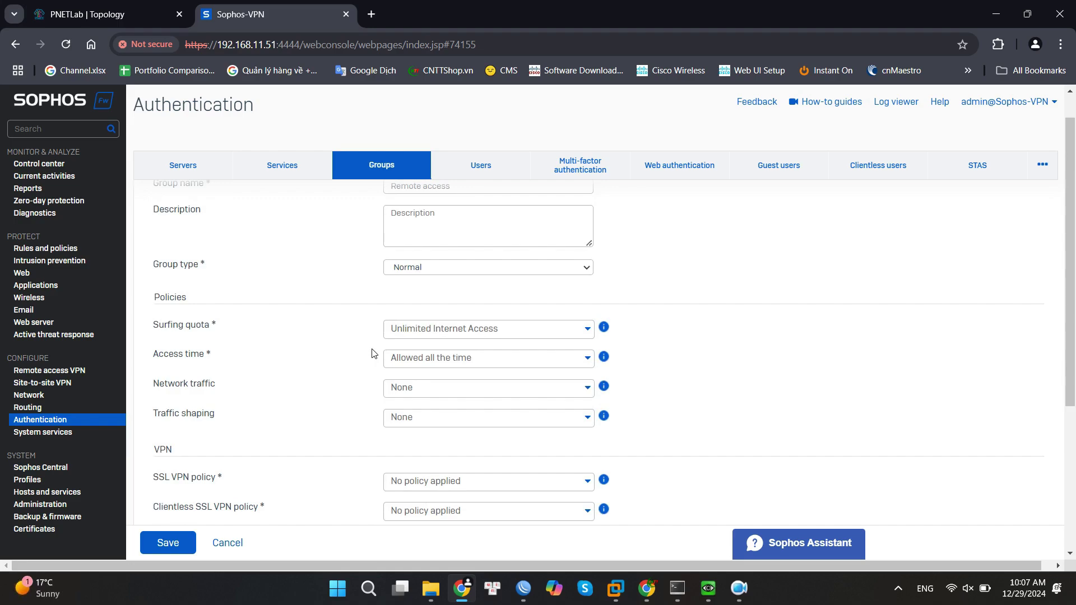
{"action": "scroll", "coordinate": [373, 353], "scroll_direction": "down", "scroll_amount": 3}
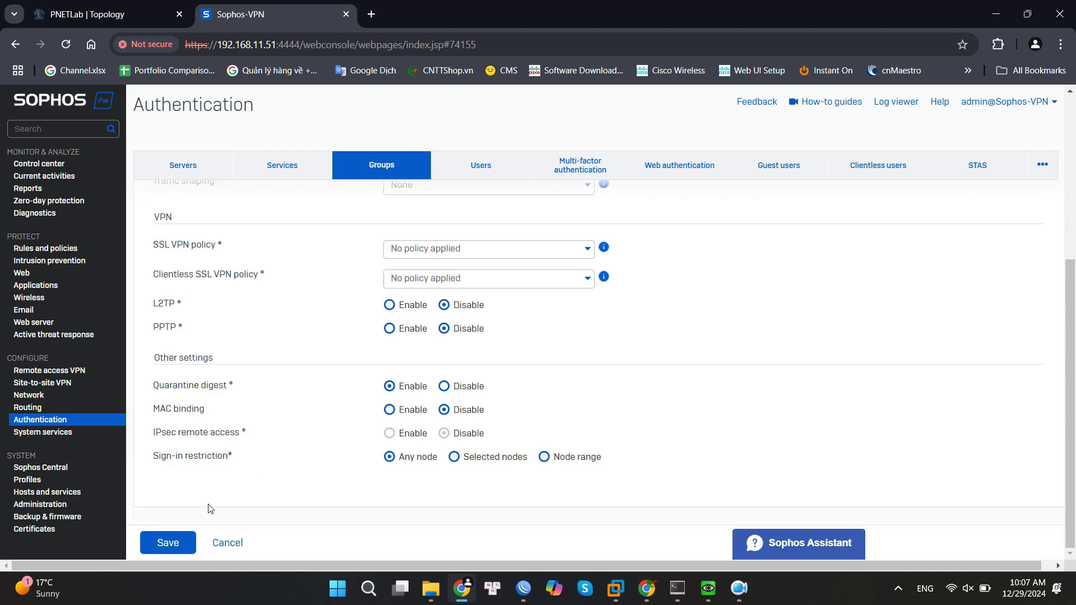
{"action": "left_click", "coordinate": [180, 545]}
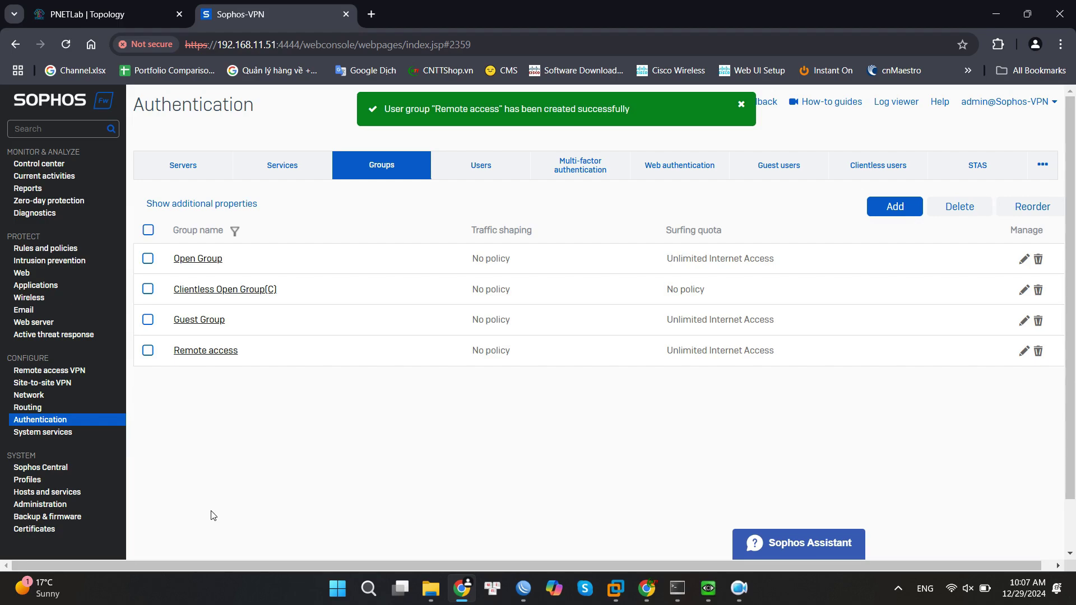
Start a new user with username and display name 'test'.
{"action": "left_click", "coordinate": [489, 164]}
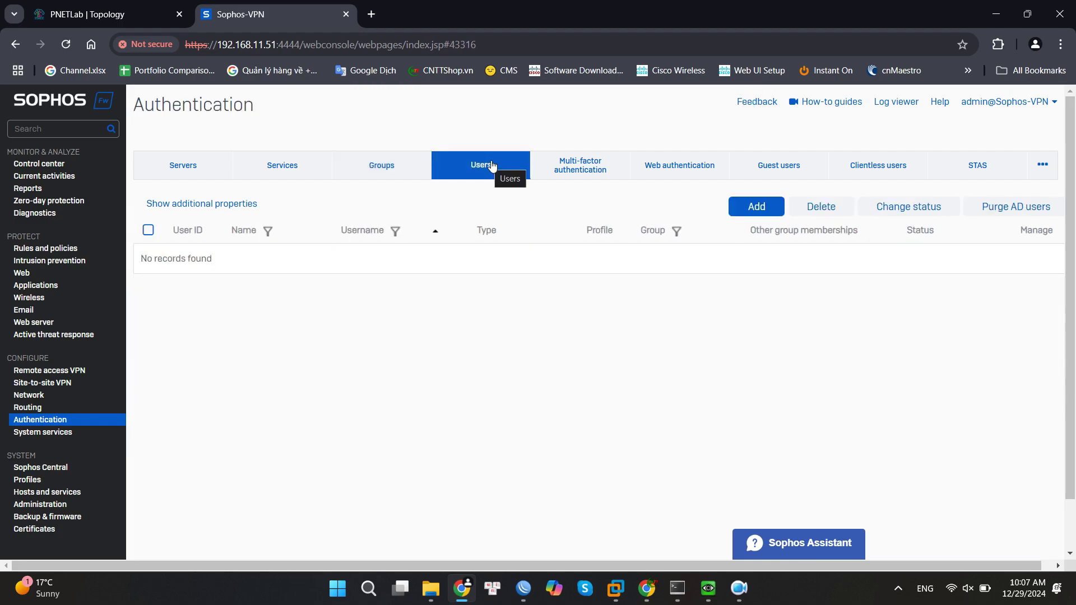
{"action": "left_click", "coordinate": [756, 207]}
{"action": "type", "text": "test"}
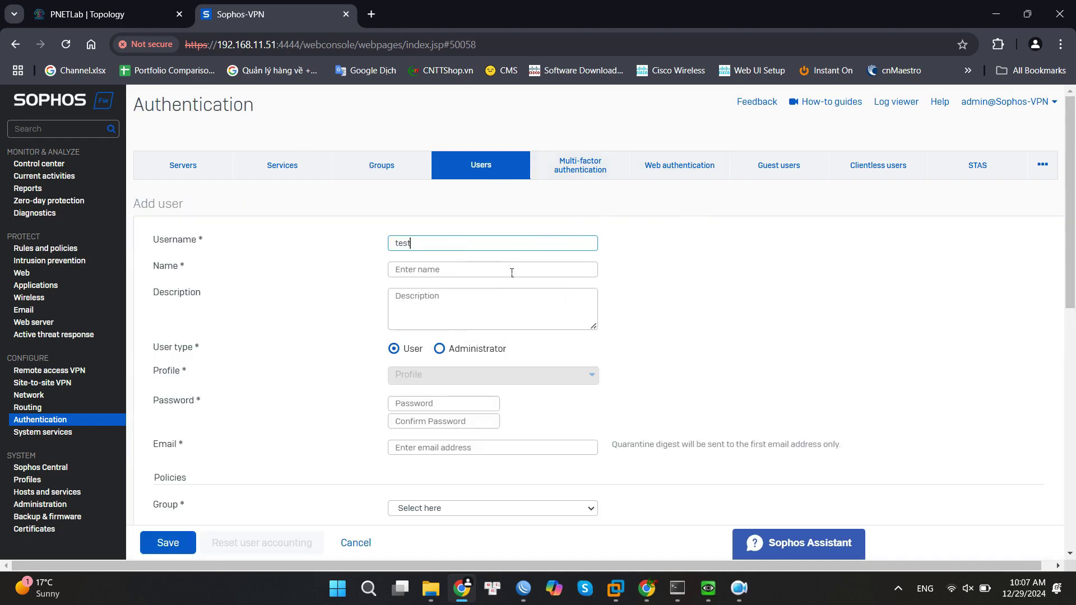
{"action": "left_click", "coordinate": [512, 272]}
{"action": "type", "text": "test"}
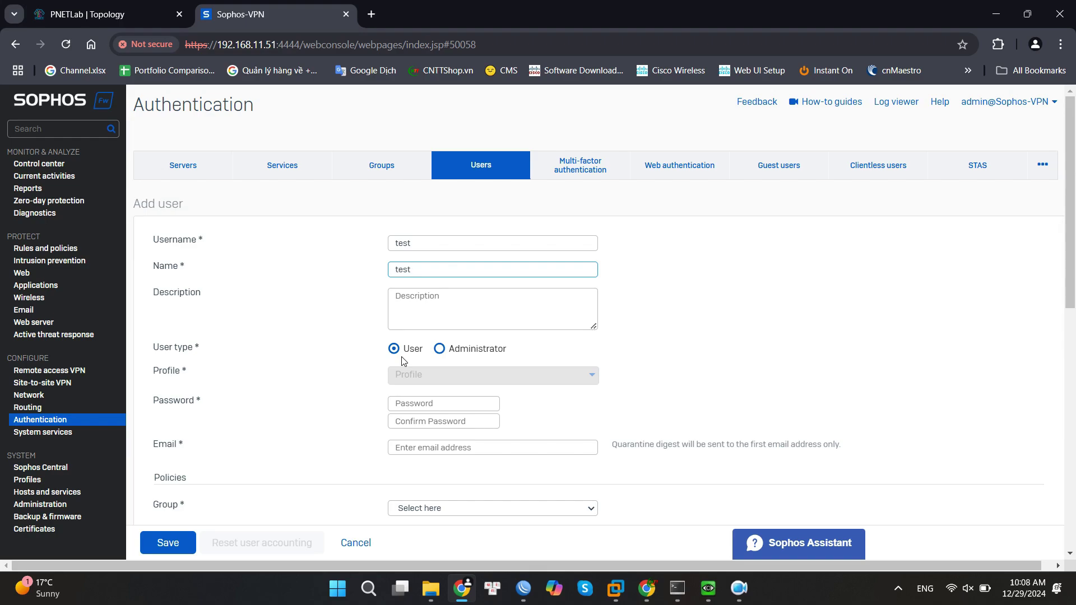
Paste the user's password into both password fields.
{"action": "scroll", "coordinate": [402, 360], "scroll_direction": "down", "scroll_amount": 1}
{"action": "left_click", "coordinate": [434, 338]}
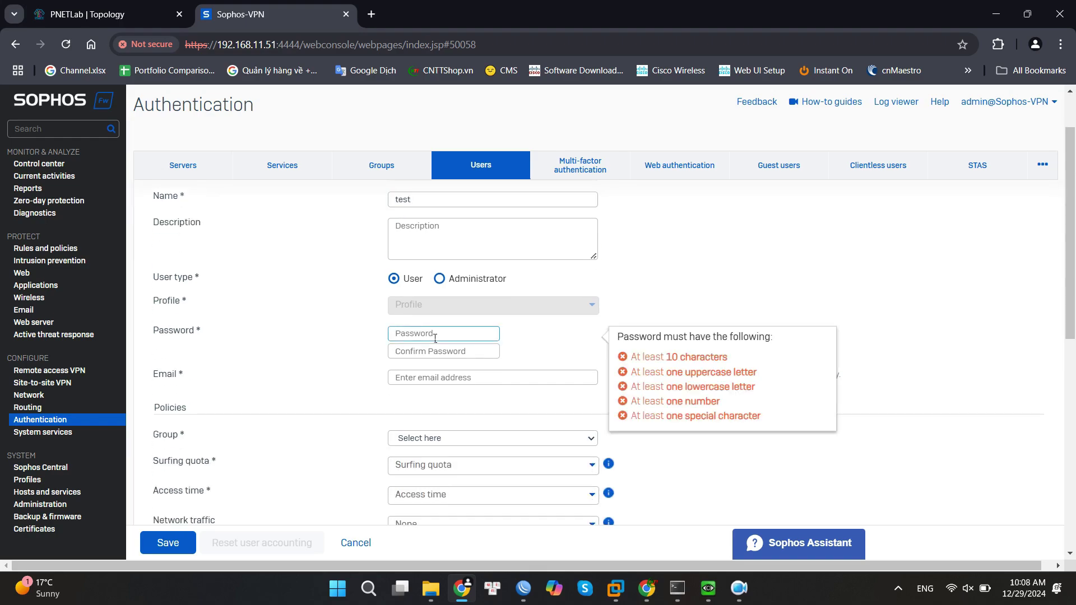
{"action": "key", "text": "ctrl+v"}
{"action": "left_click", "coordinate": [449, 356]}
{"action": "key", "text": "ctrl+v"}
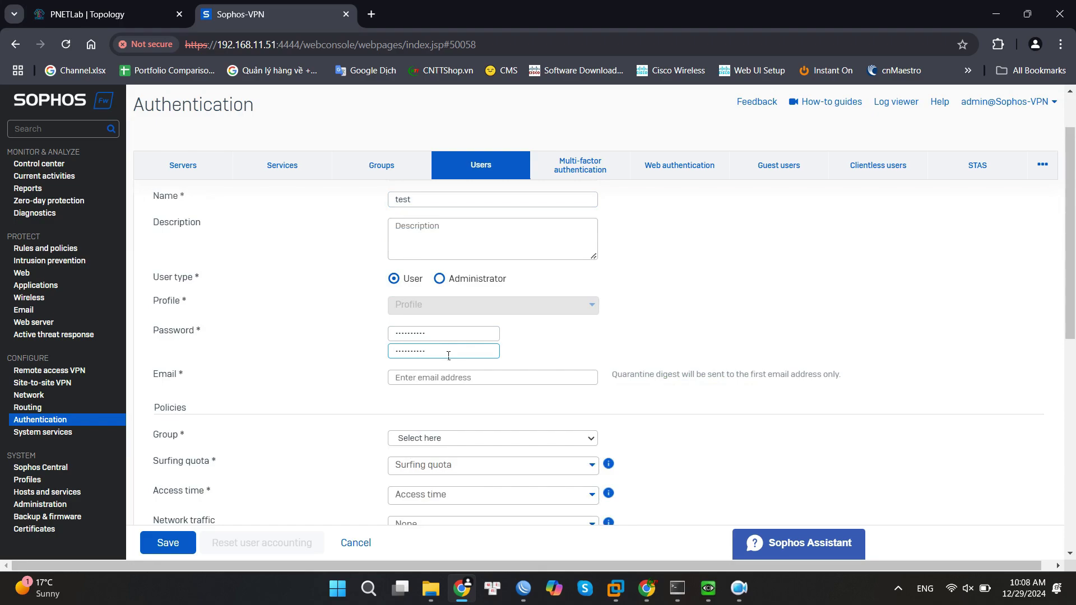
Fill in the user's e-mail, put the user in the Remote access group, and save.
{"action": "scroll", "coordinate": [448, 356], "scroll_direction": "down", "scroll_amount": 1}
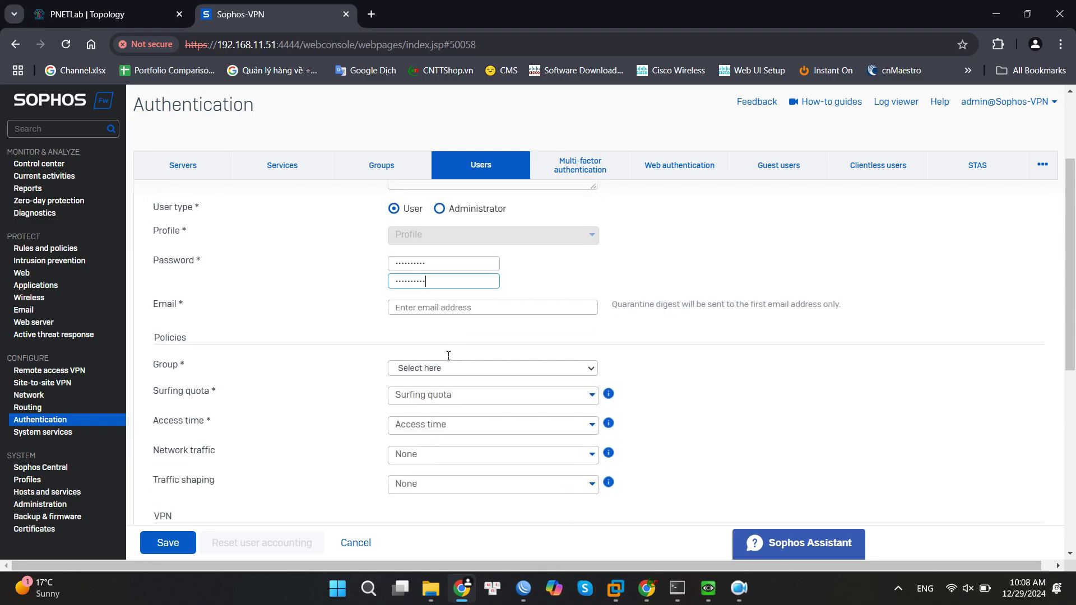
{"action": "left_click", "coordinate": [456, 308]}
{"action": "key", "text": "super+v"}
{"action": "left_click", "coordinate": [475, 479]}
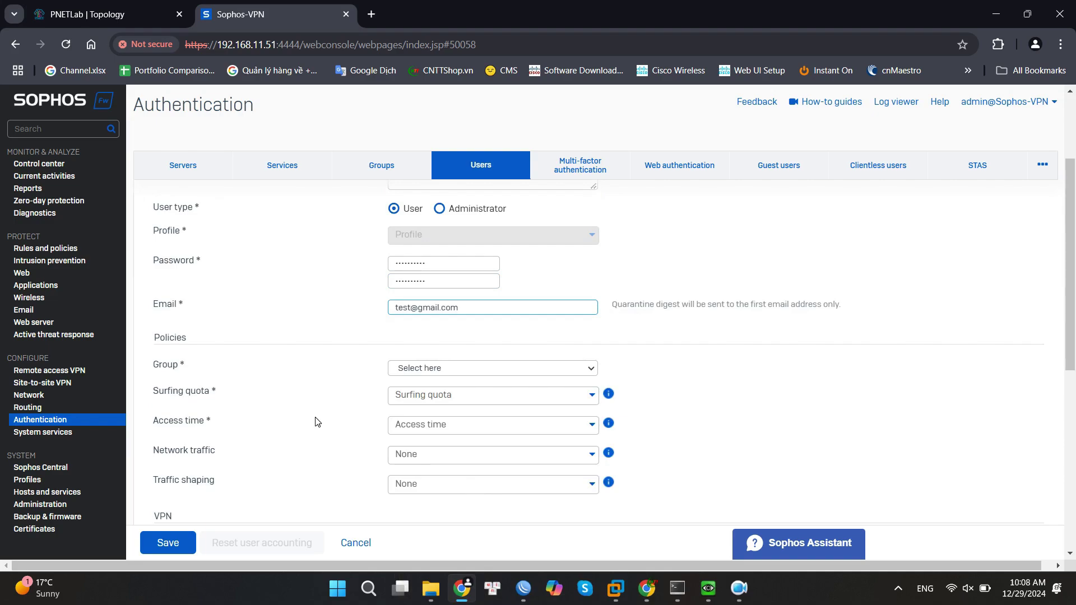
{"action": "left_click", "coordinate": [468, 368]}
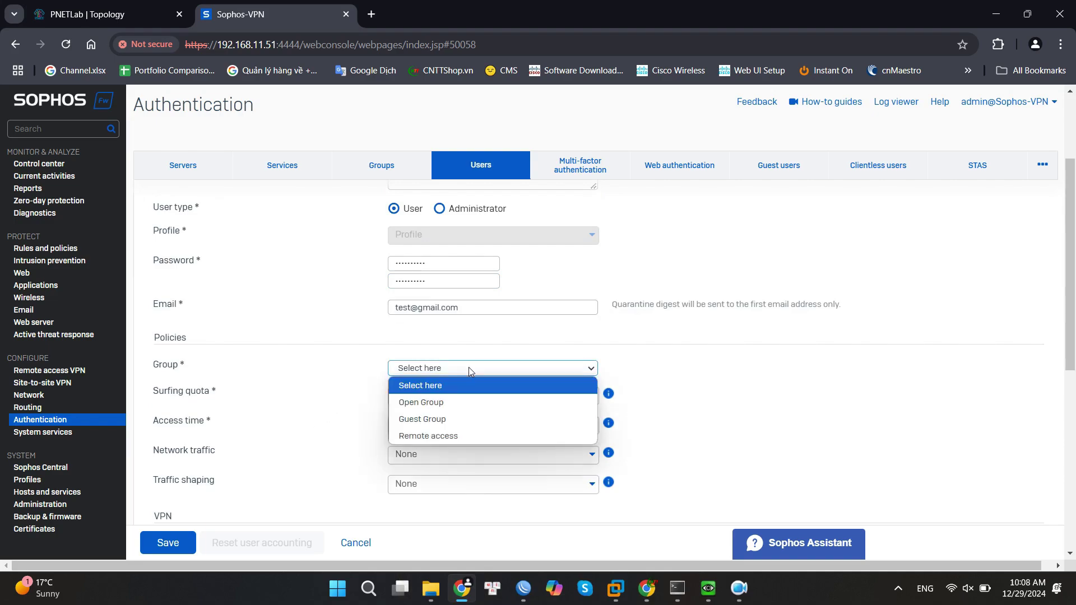
{"action": "left_click", "coordinate": [426, 436]}
{"action": "scroll", "coordinate": [344, 454], "scroll_direction": "up", "scroll_amount": 3}
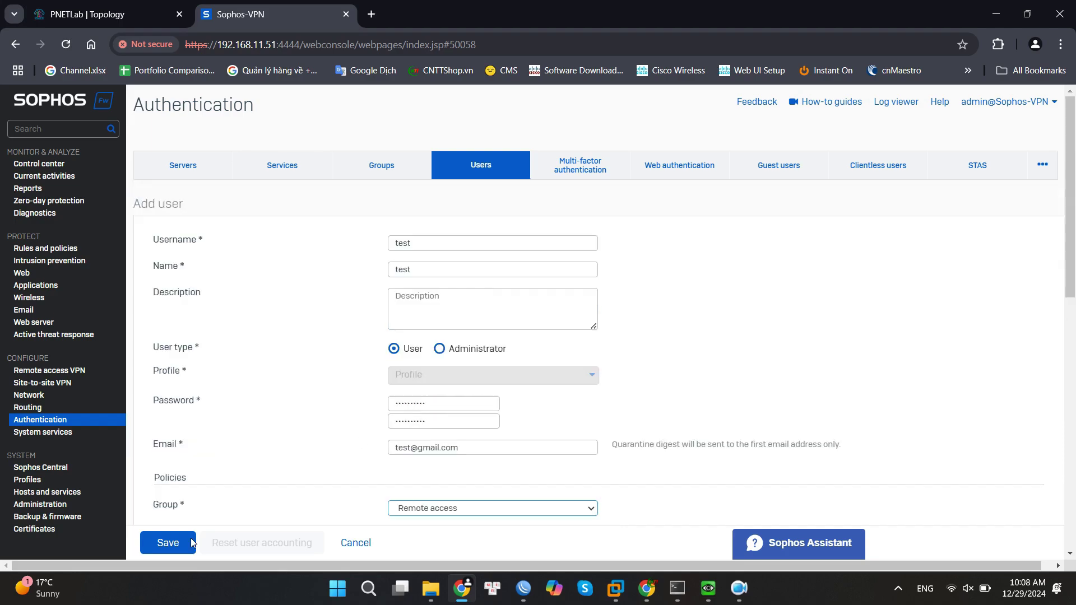
{"action": "left_click", "coordinate": [176, 542]}
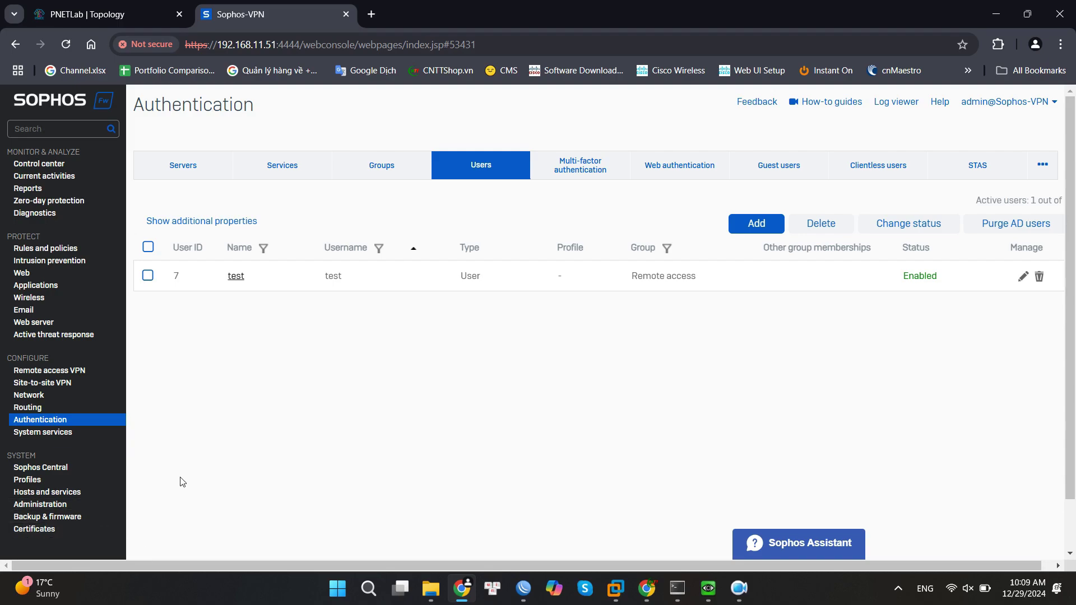
Apply the VPN authentication methods in Authentication > Services and confirm with OK.
{"action": "left_click", "coordinate": [269, 171]}
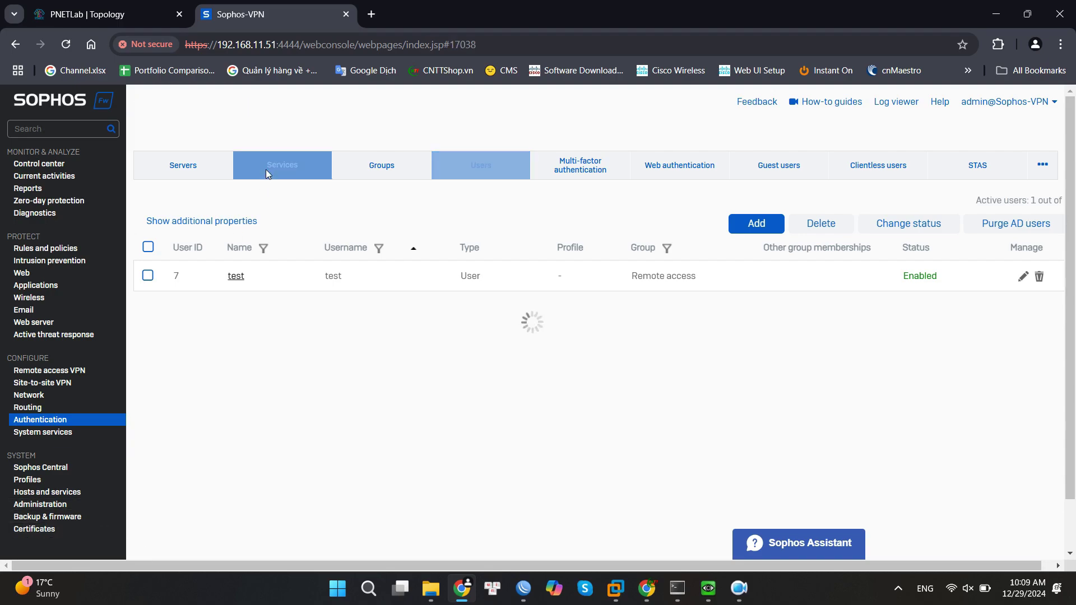
{"action": "scroll", "coordinate": [264, 260], "scroll_direction": "down", "scroll_amount": 10}
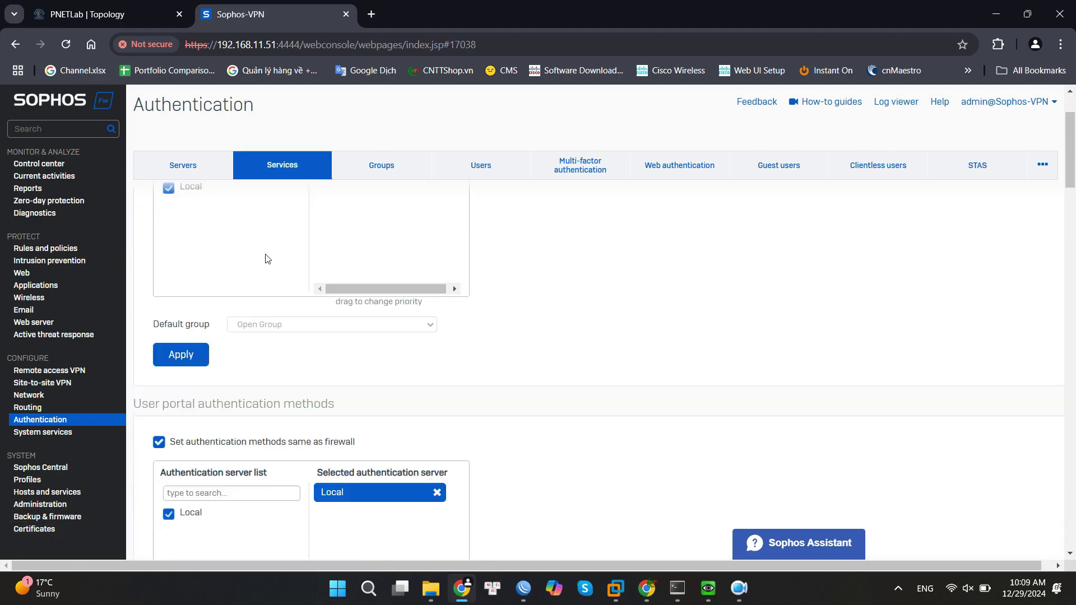
{"action": "scroll", "coordinate": [262, 302], "scroll_direction": "down", "scroll_amount": 3}
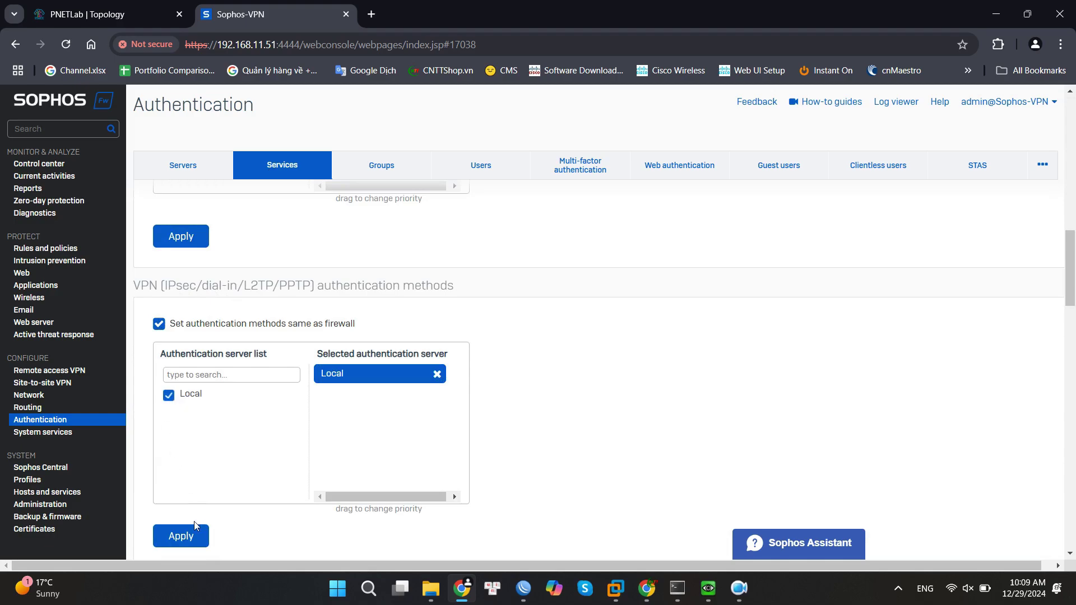
{"action": "left_click", "coordinate": [188, 537]}
{"action": "left_click", "coordinate": [504, 338]}
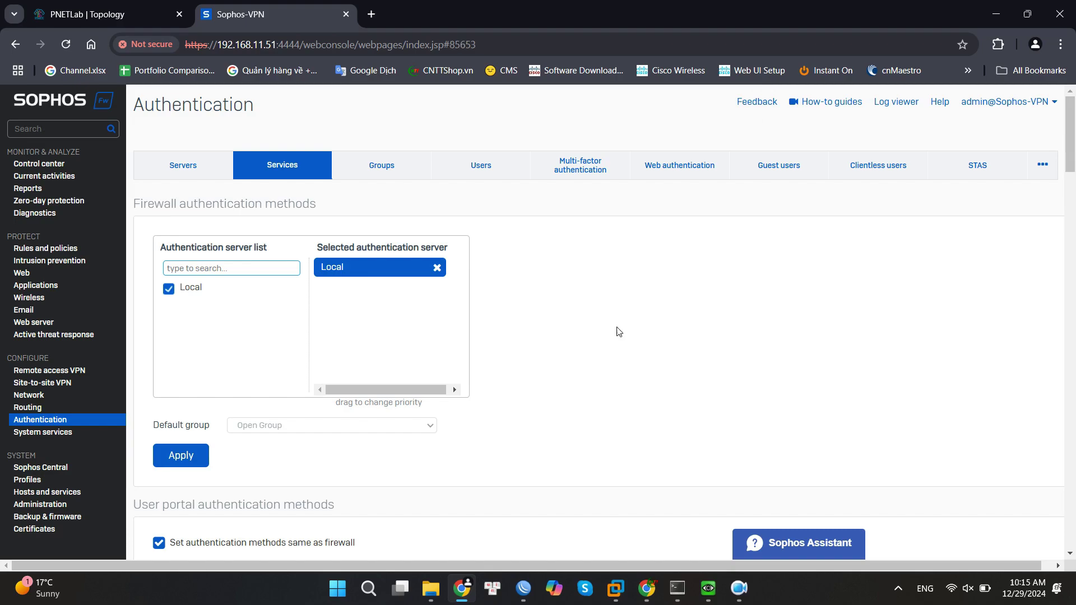
{"action": "left_click", "coordinate": [62, 492]}
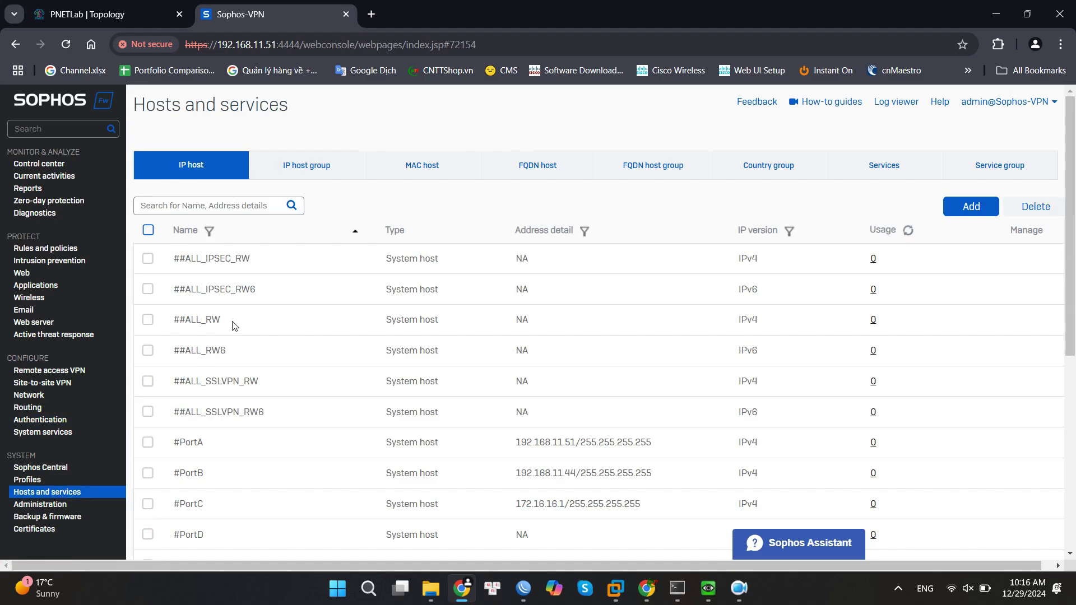
Start a new IP host named LAN-subnet with description 'local subnet'.
{"action": "left_click", "coordinate": [973, 206]}
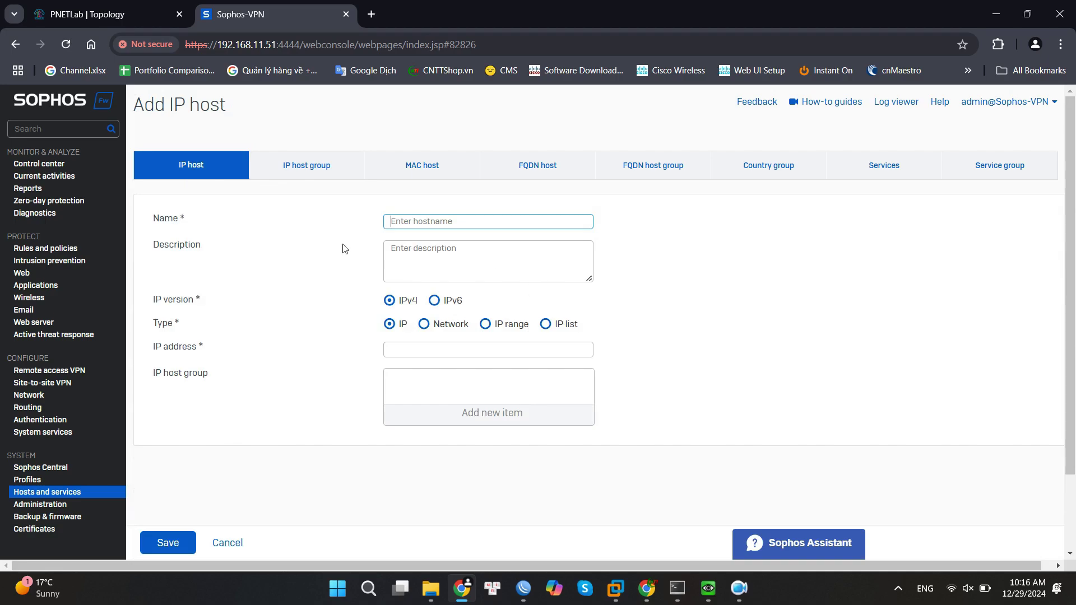
{"action": "left_click", "coordinate": [466, 227]}
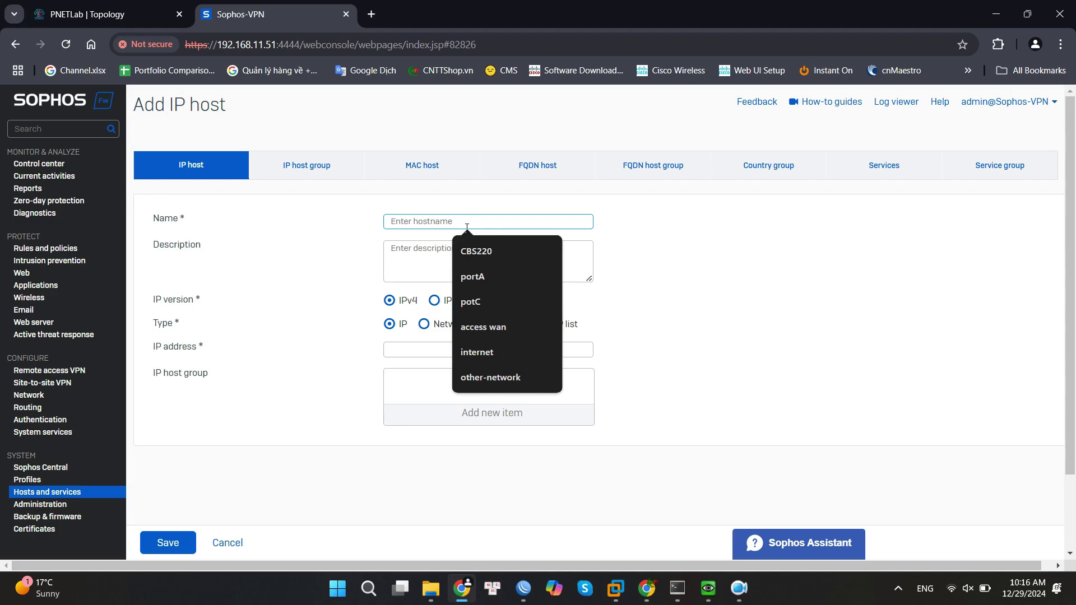
{"action": "type", "text": "LAN"}
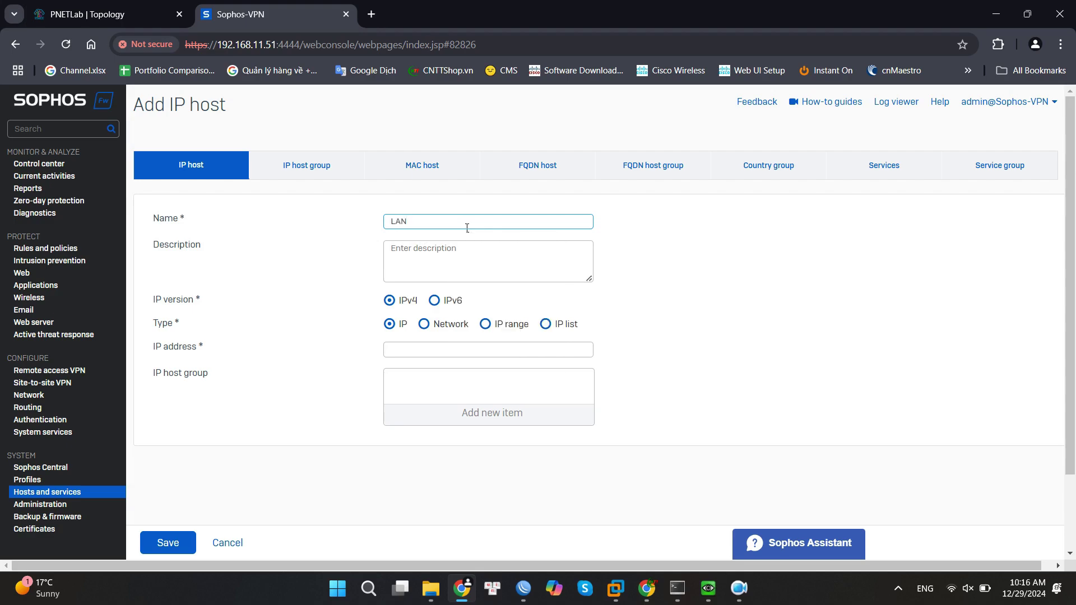
{"action": "type", "text": "-subnet"}
{"action": "left_click", "coordinate": [450, 261]}
{"action": "type", "text": "Add"}
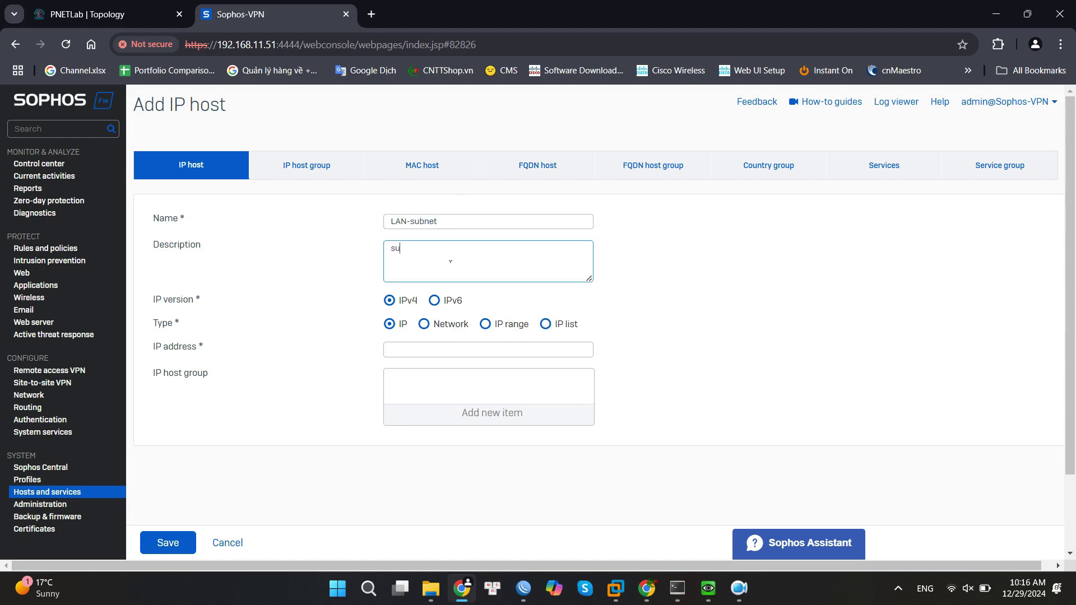
{"action": "key", "text": "BackSpace"}
{"action": "key", "text": "BackSpace"}
{"action": "key", "text": "BackSpace"}
{"action": "type", "text": "local subne"}
Make LAN-subnet a network host for 172.16.16.0/24 and save it.
{"action": "left_click", "coordinate": [425, 323]}
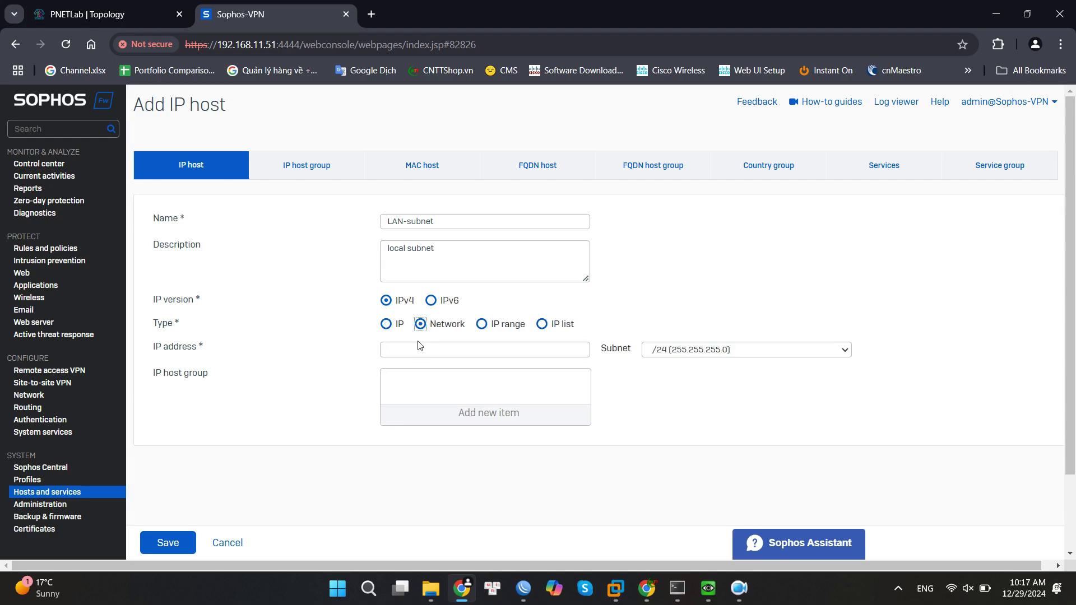
{"action": "left_click", "coordinate": [421, 348]}
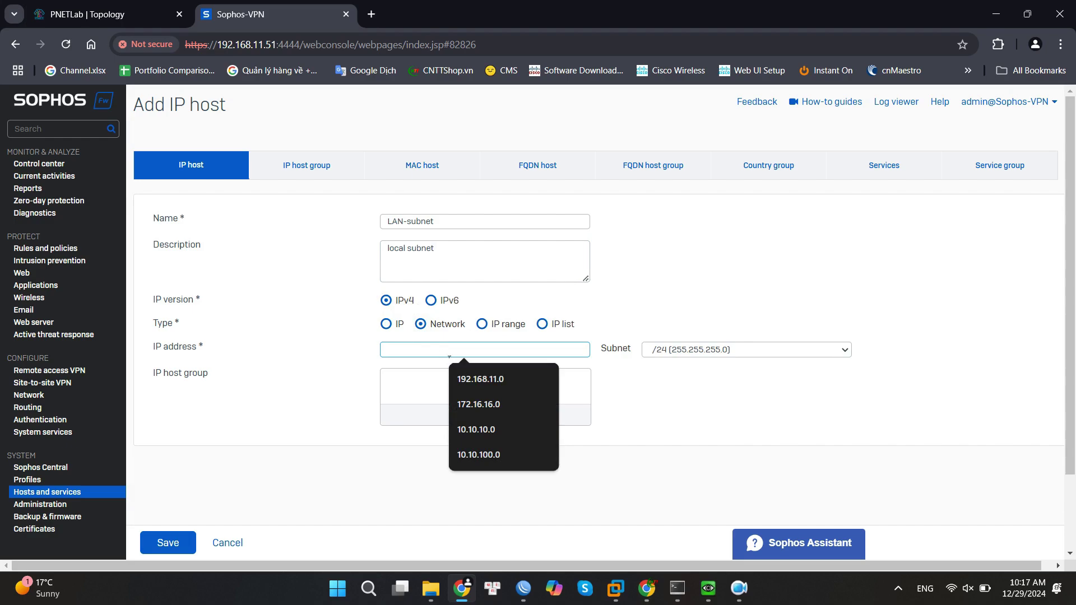
{"action": "left_click", "coordinate": [489, 404]}
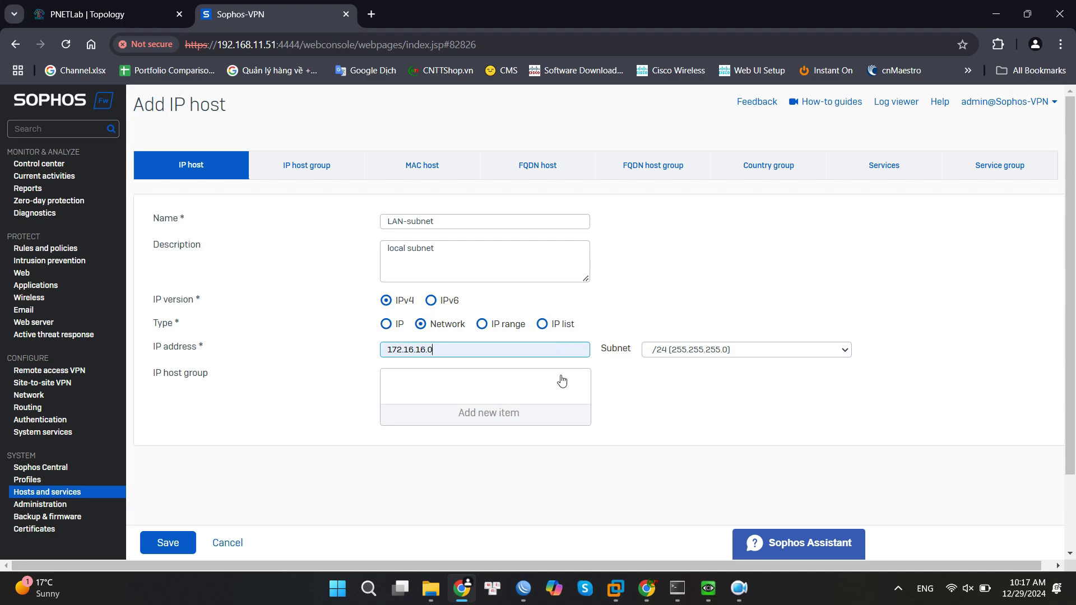
{"action": "scroll", "coordinate": [542, 466], "scroll_direction": "down", "scroll_amount": 1}
{"action": "scroll", "coordinate": [325, 421], "scroll_direction": "up", "scroll_amount": 1}
{"action": "left_click", "coordinate": [170, 545]}
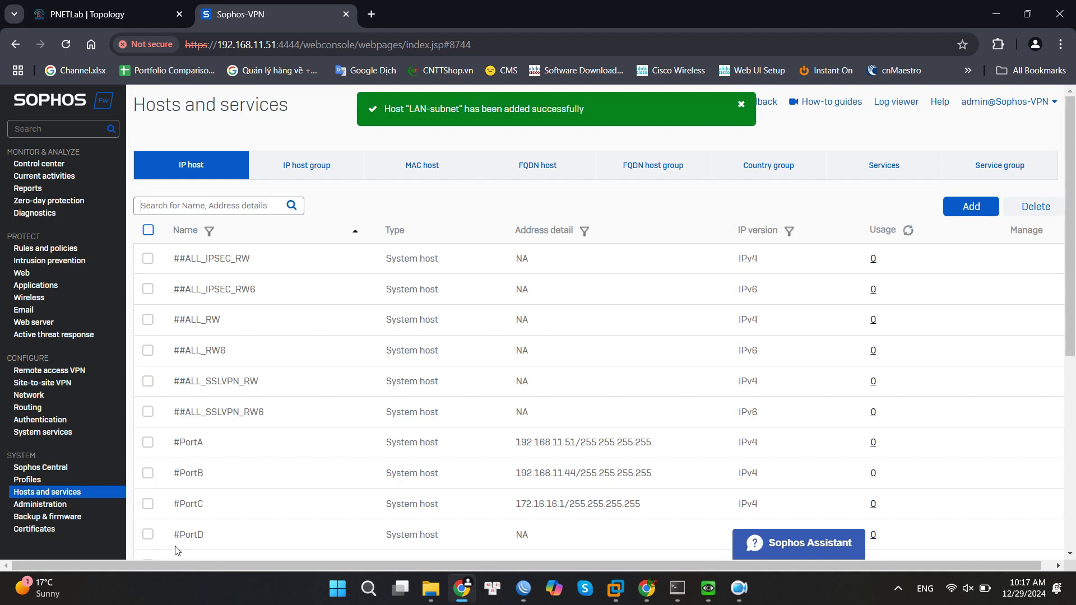
{"action": "left_click", "coordinate": [971, 206]}
Save IP host VPN-subnet as network 10.10.100.0 with a /24 subnet.
{"action": "type", "text": "V"}
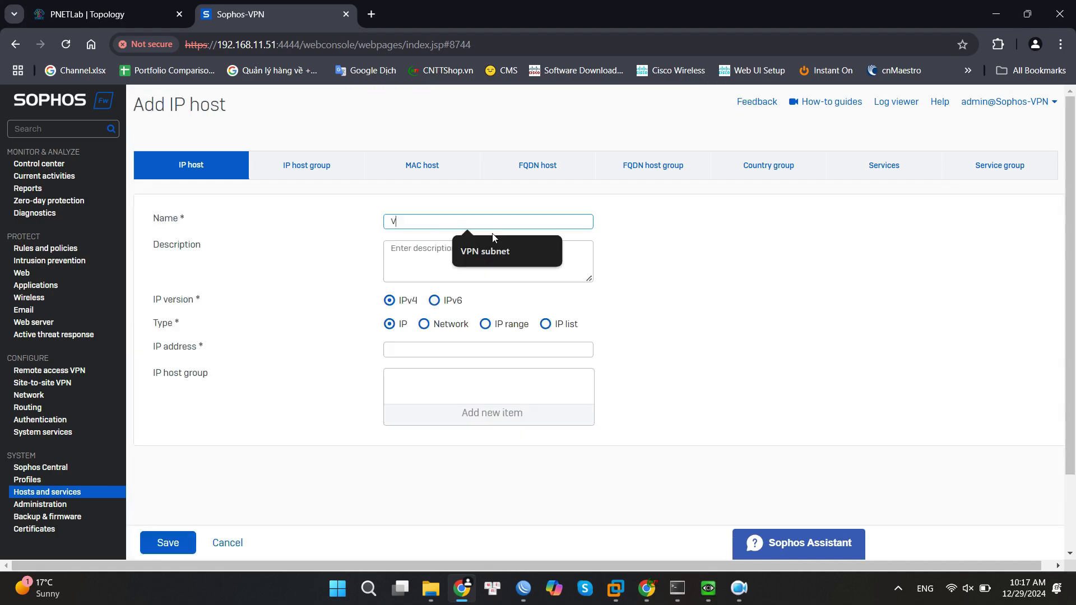
{"action": "type", "text": "PN-subnet"}
{"action": "left_click", "coordinate": [423, 324]}
{"action": "left_click", "coordinate": [441, 351]}
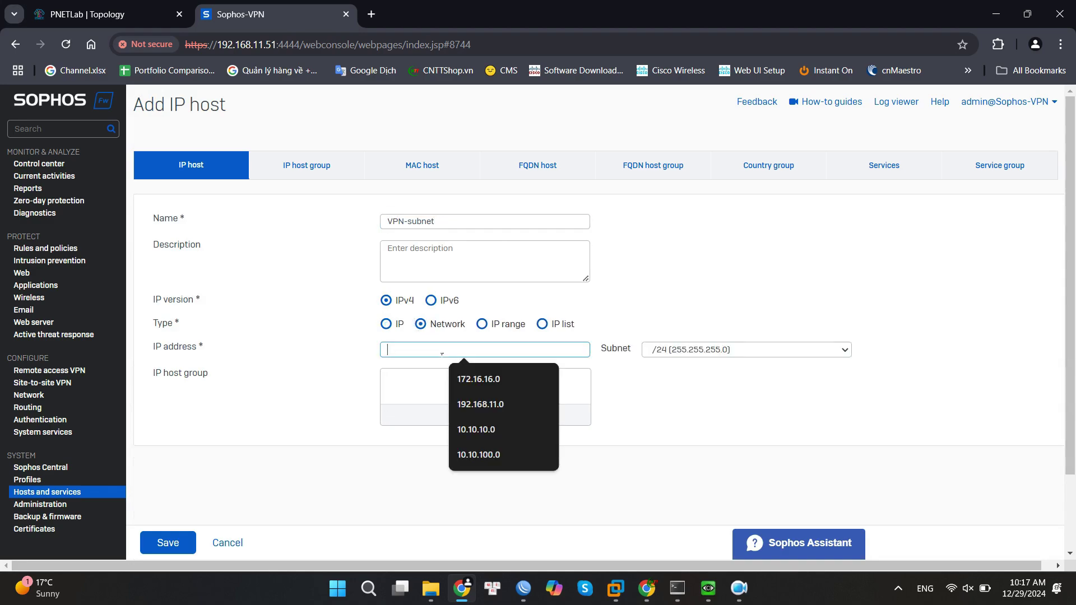
{"action": "left_click", "coordinate": [488, 454]}
{"action": "key", "text": "Return"}
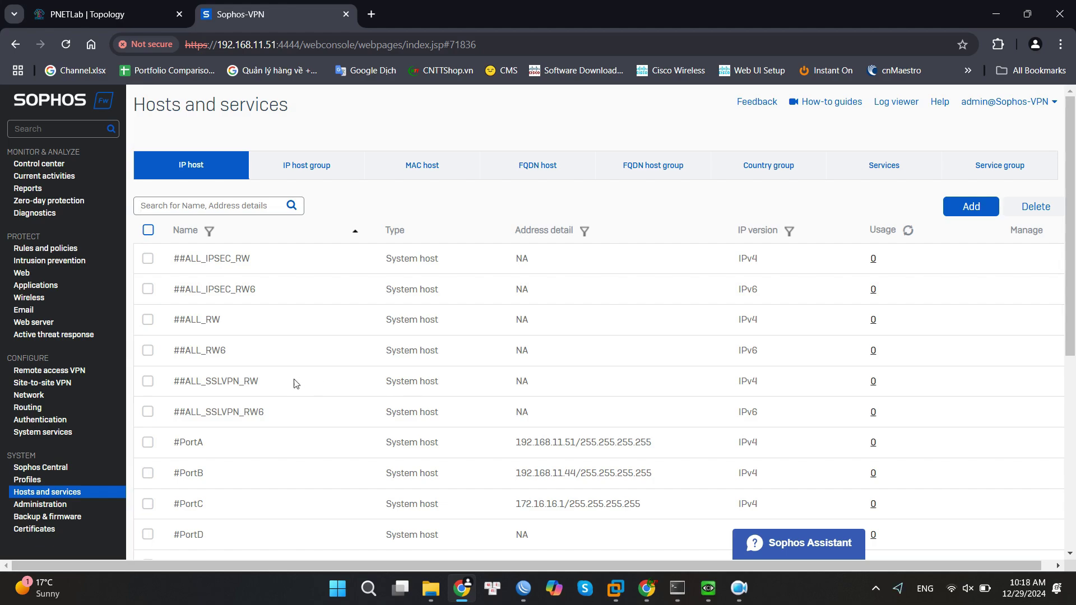
Enable IPsec remote access on interface PortB - 192.168.11.44 with profile DefaultRemoteAccess.
{"action": "left_click", "coordinate": [58, 369]}
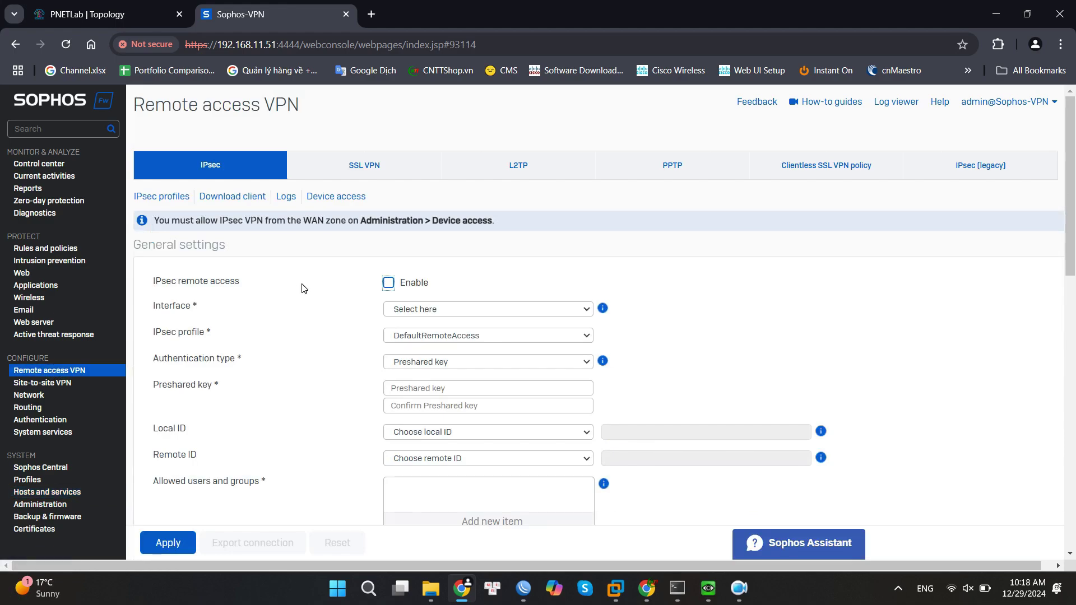
{"action": "left_click", "coordinate": [388, 284]}
{"action": "left_click", "coordinate": [420, 306]}
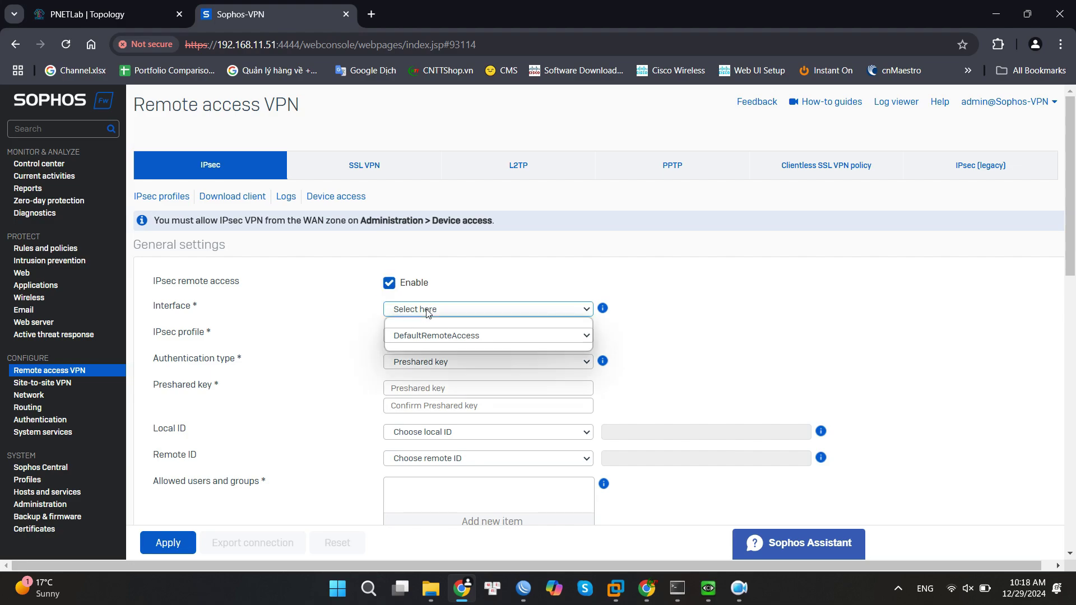
{"action": "left_click", "coordinate": [432, 342]}
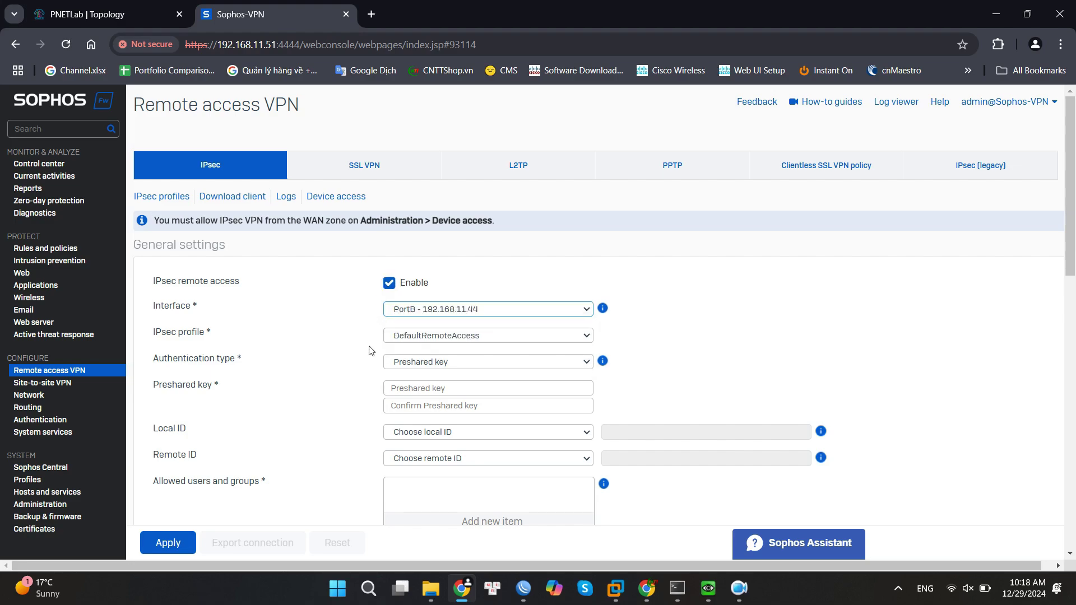
{"action": "left_click", "coordinate": [508, 336]}
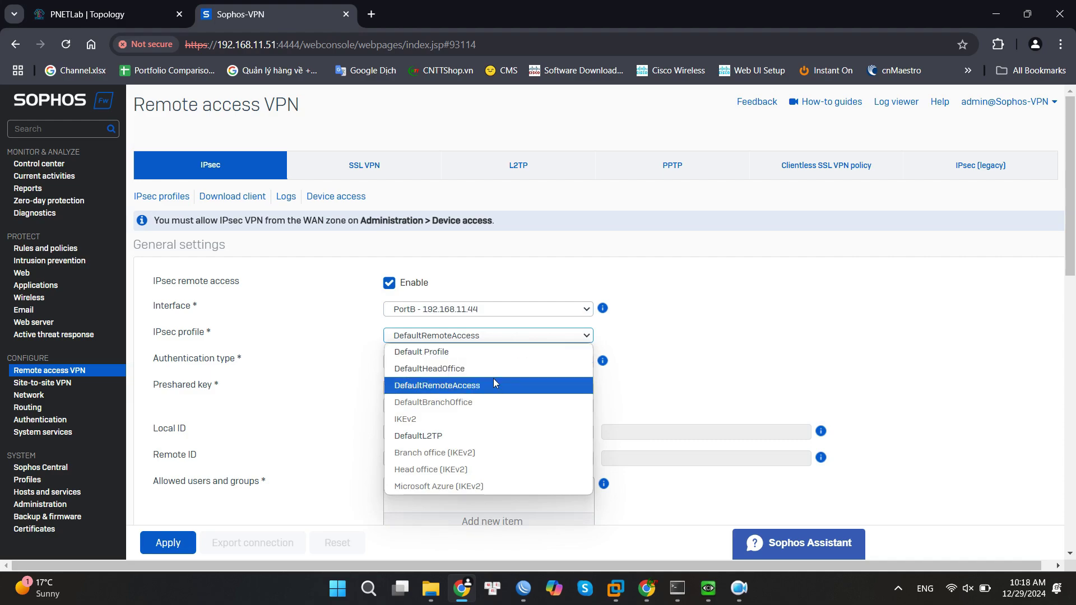
{"action": "left_click", "coordinate": [451, 391]}
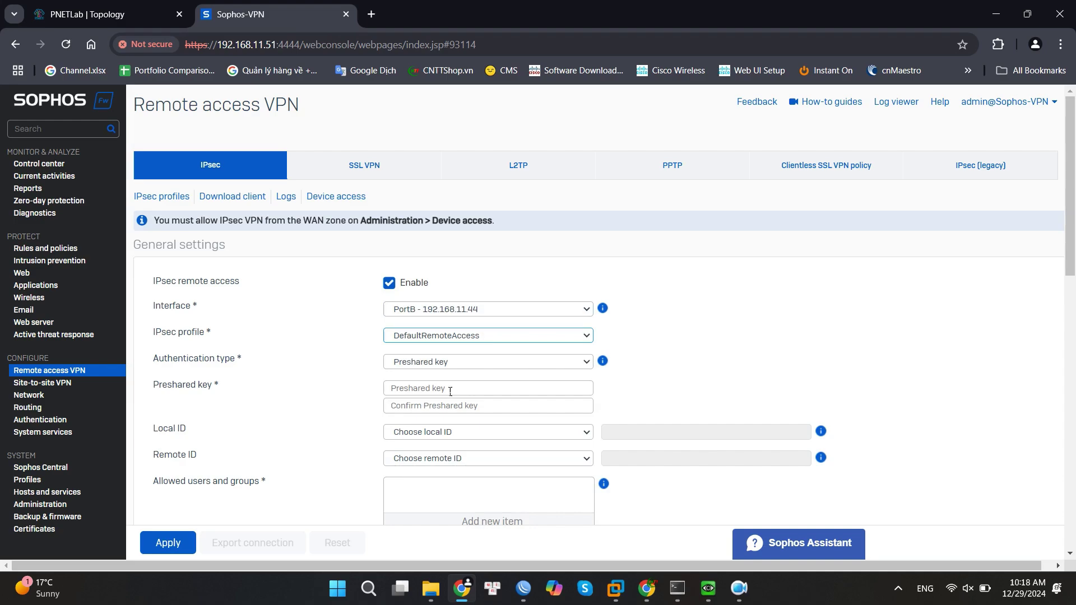
{"action": "left_click", "coordinate": [36, 485]}
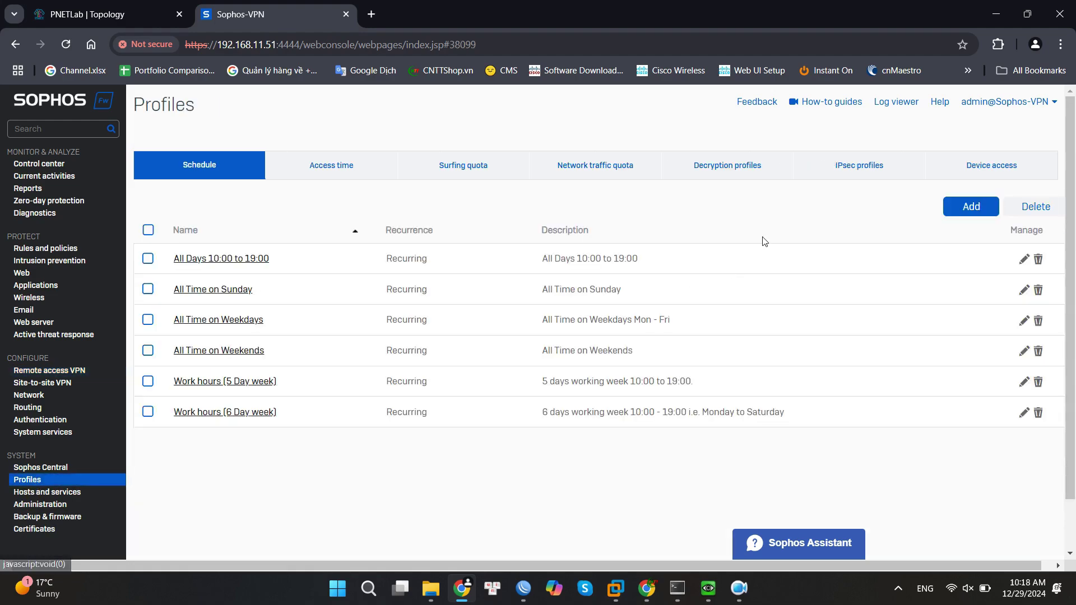
{"action": "left_click", "coordinate": [856, 168]}
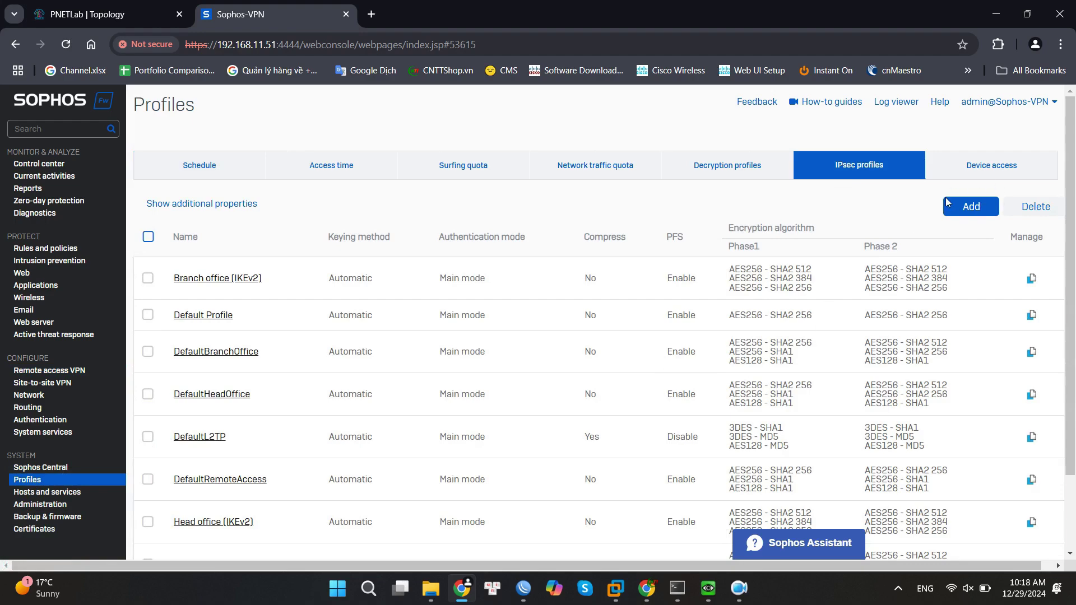
{"action": "left_click", "coordinate": [76, 370]}
{"action": "left_click", "coordinate": [388, 282]}
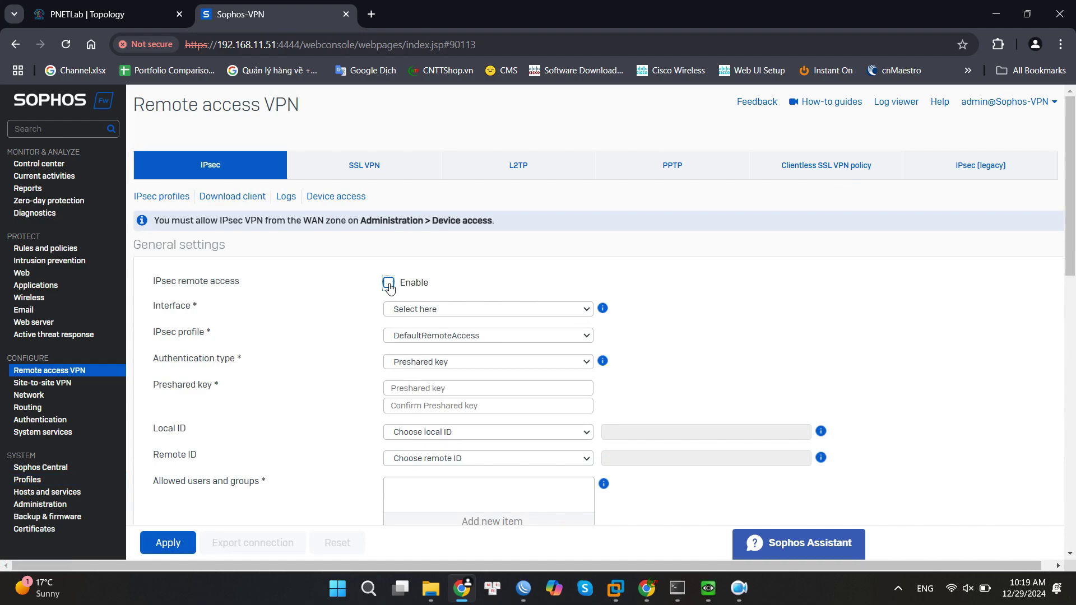
Reselect PortB, keep preshared key authentication, and enter the preshared key twice.
{"action": "left_click", "coordinate": [408, 309]}
{"action": "left_click", "coordinate": [418, 342]}
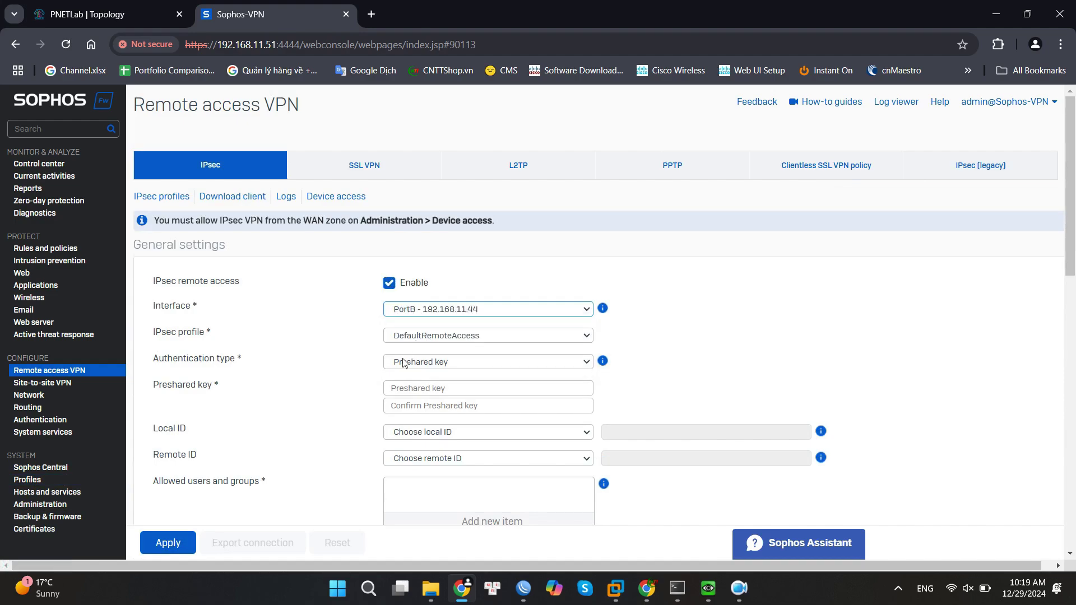
{"action": "left_click", "coordinate": [454, 364]}
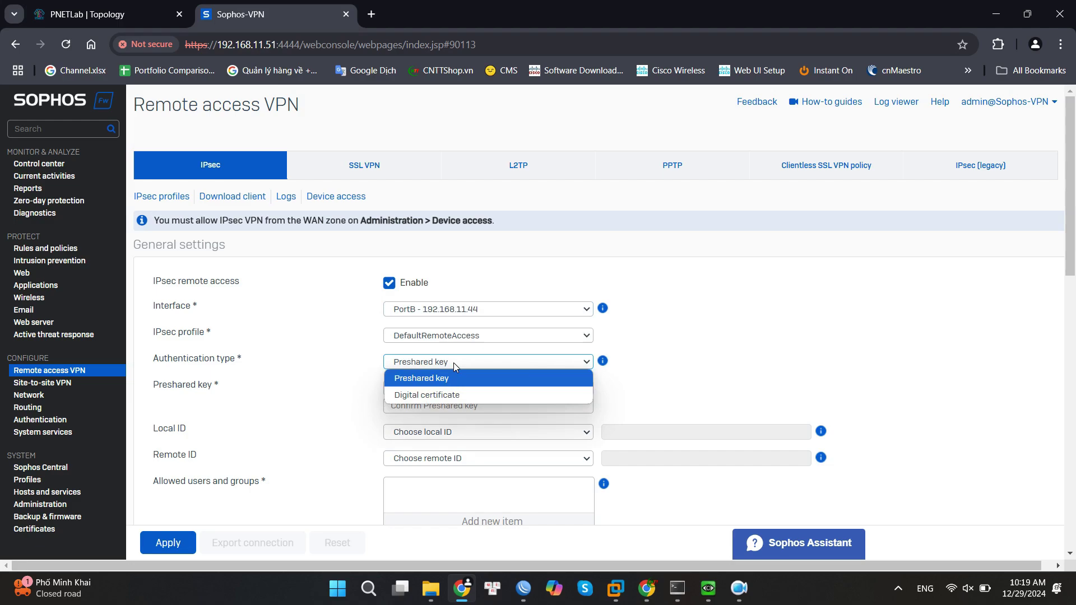
{"action": "left_click", "coordinate": [441, 379]}
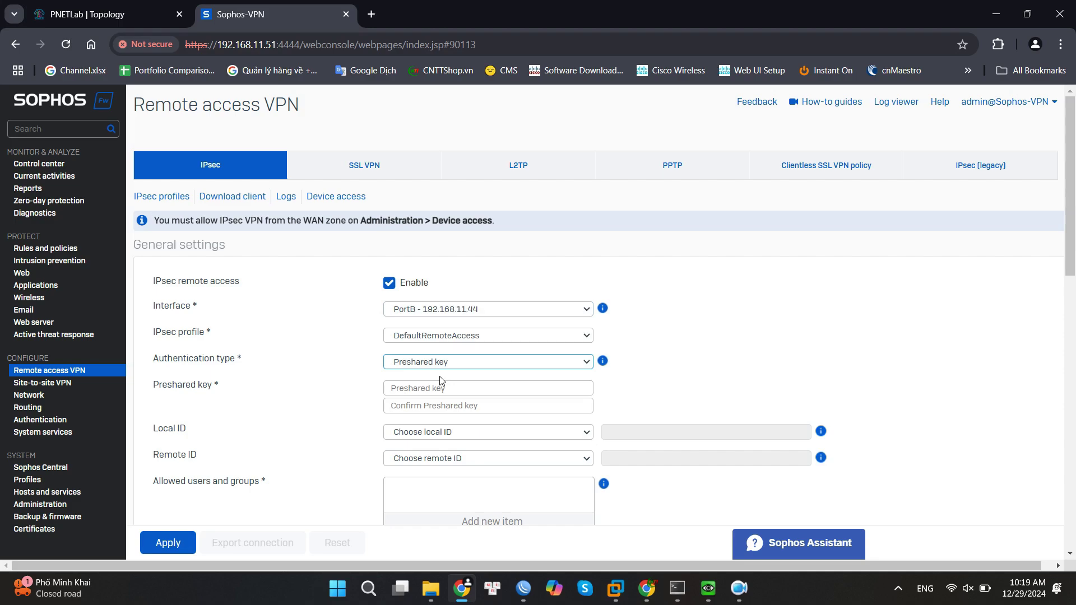
{"action": "left_click", "coordinate": [447, 388]}
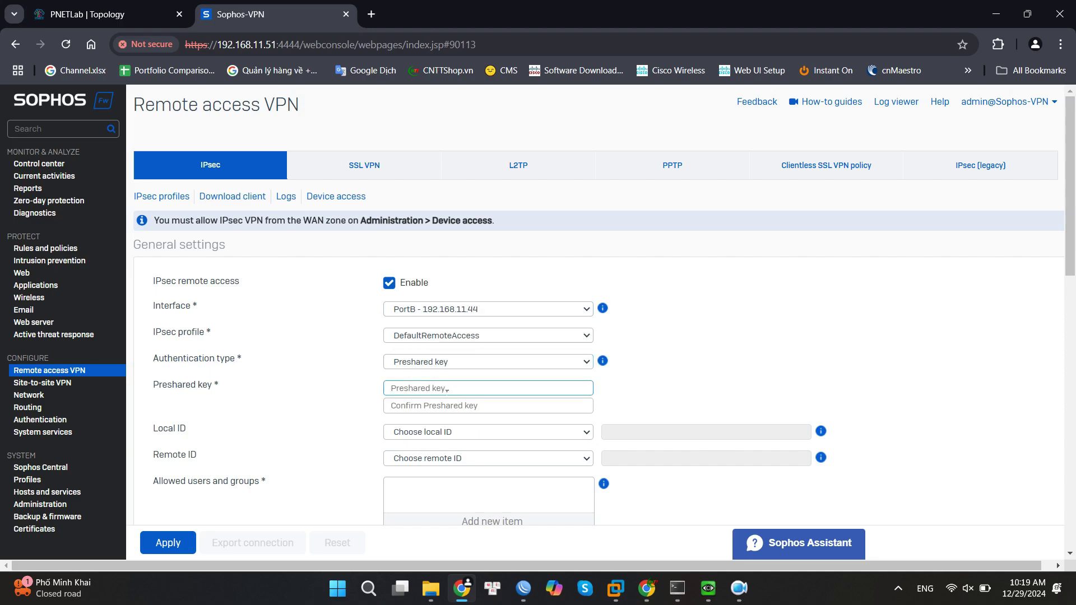
{"action": "key", "text": "ctrl+v"}
{"action": "left_click", "coordinate": [443, 412]}
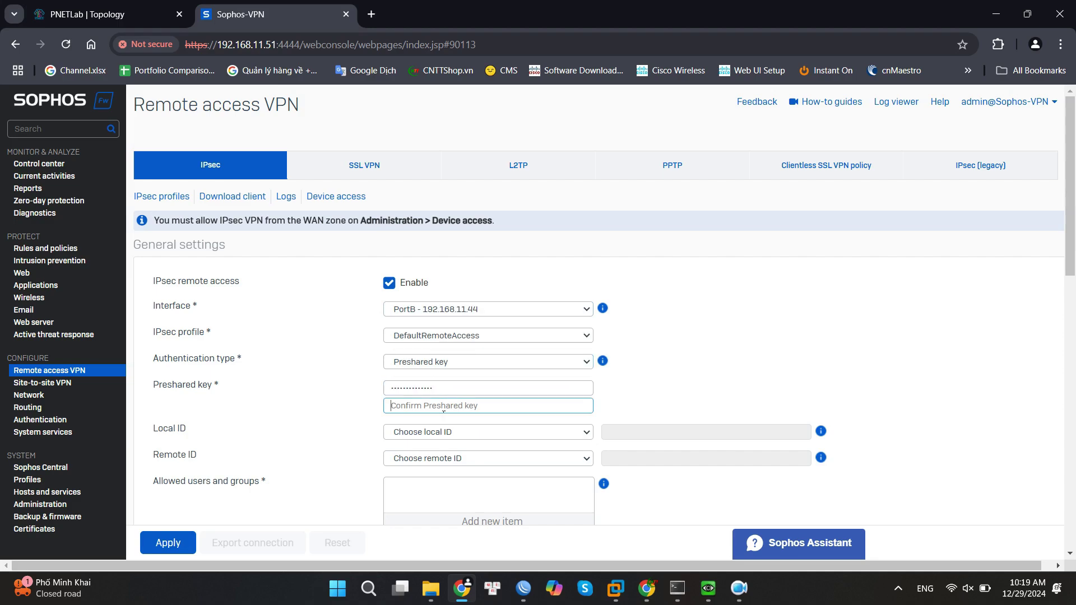
{"action": "key", "text": "ctrl+v"}
Set the local ID type to IP address 192.168.11.44.
{"action": "left_click", "coordinate": [440, 432]}
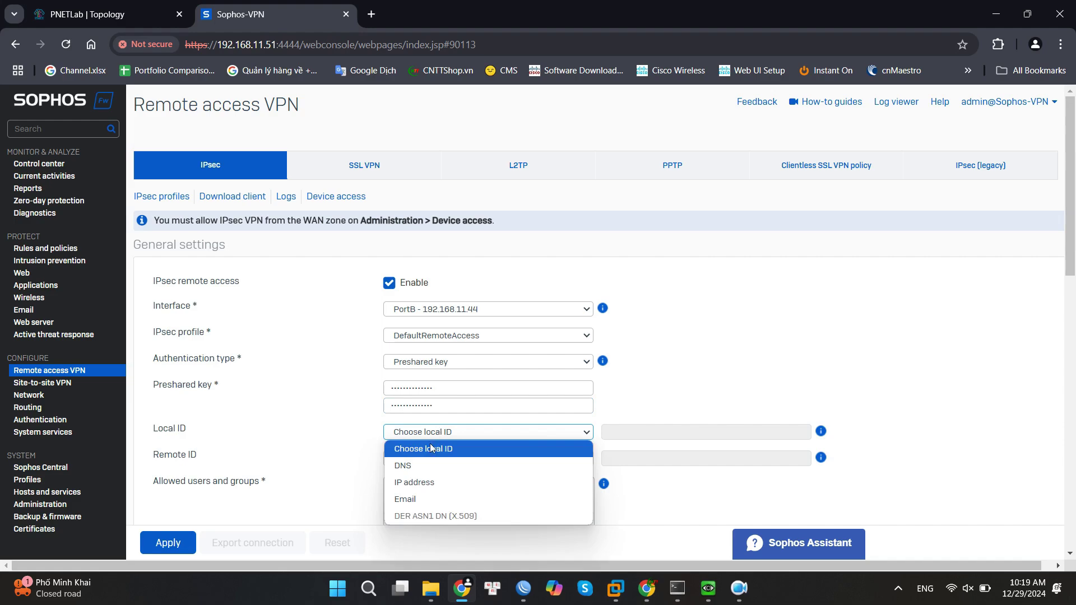
{"action": "left_click", "coordinate": [415, 482]}
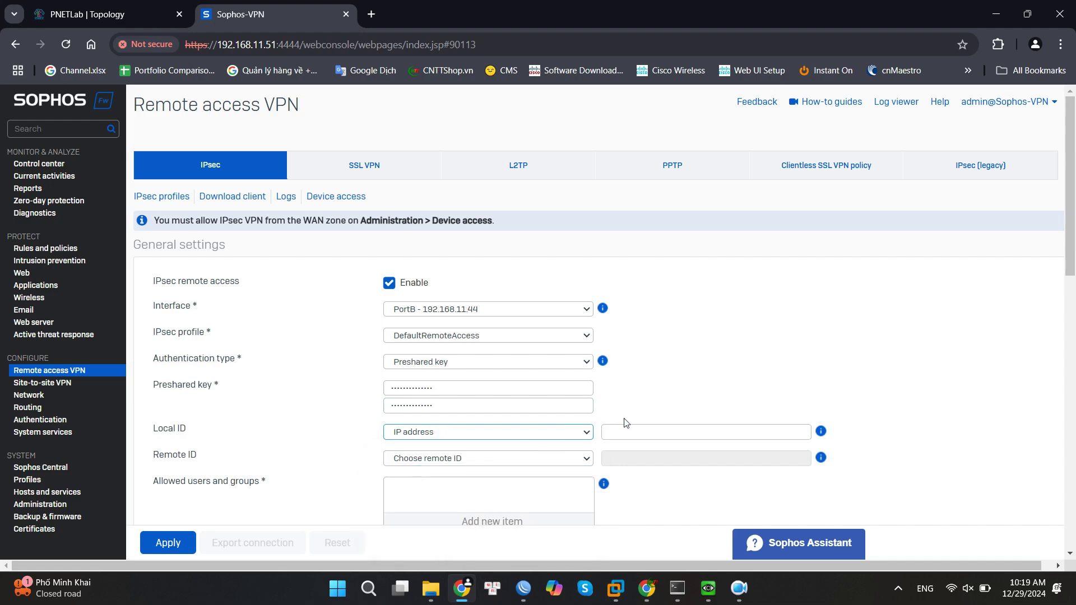
{"action": "left_click", "coordinate": [640, 436]}
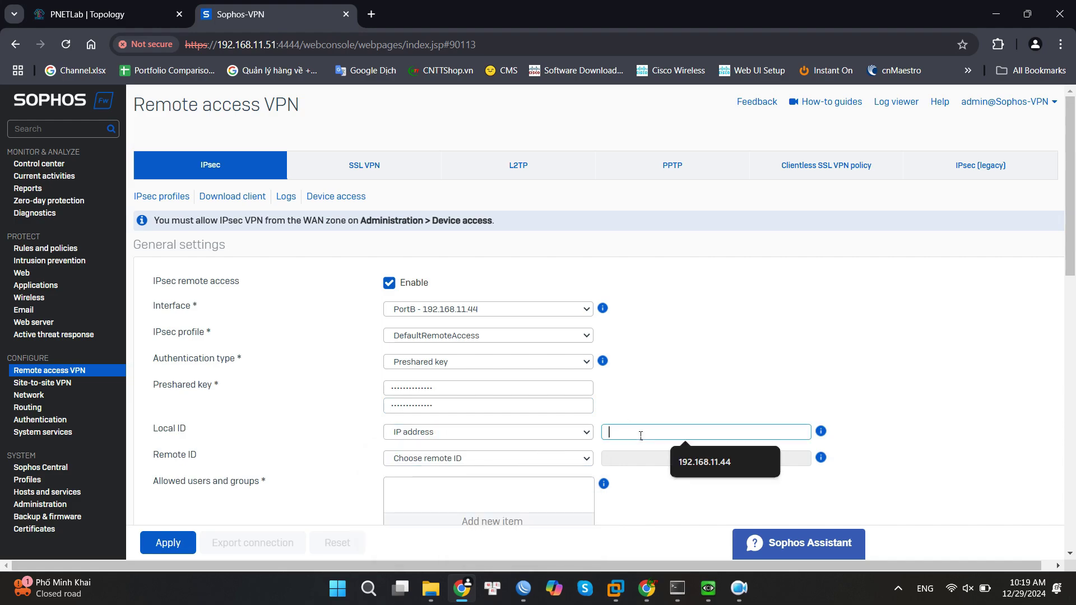
{"action": "left_click", "coordinate": [709, 461]}
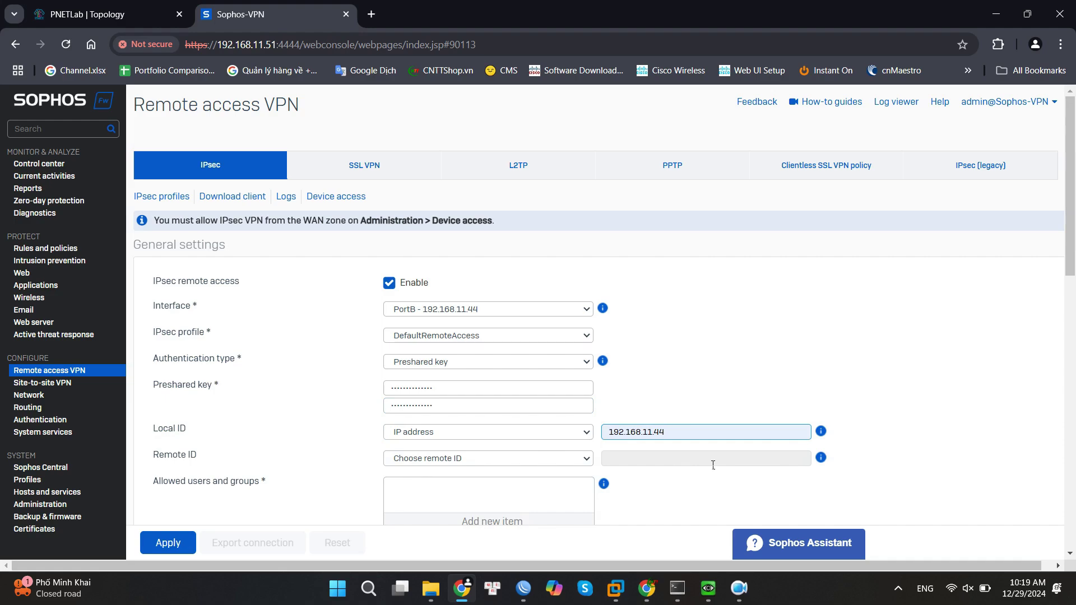
Add the Remote access group to the allowed users and groups.
{"action": "scroll", "coordinate": [533, 476], "scroll_direction": "down", "scroll_amount": 1}
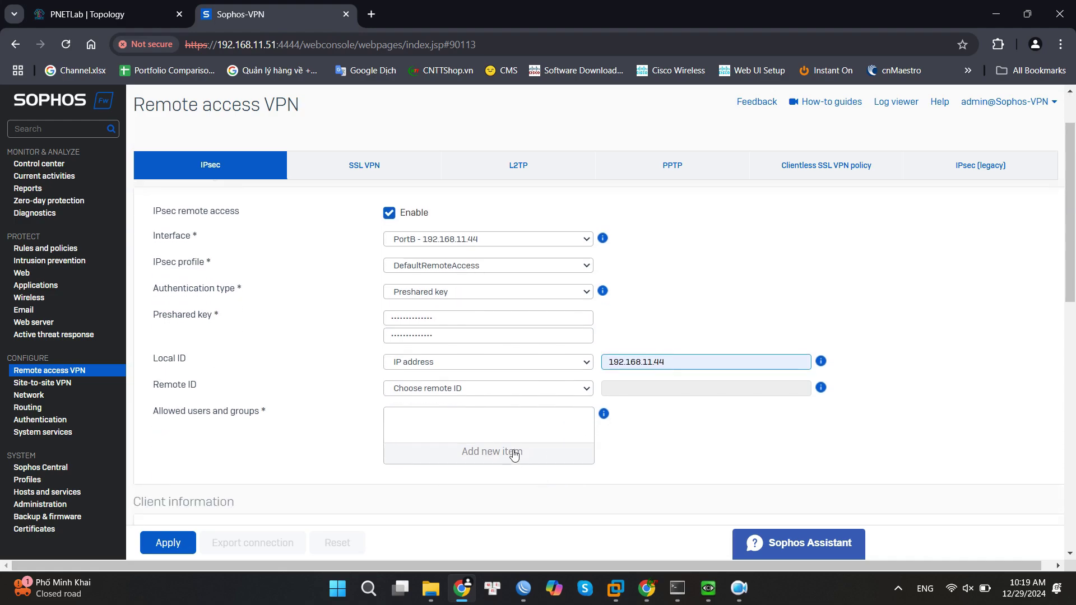
{"action": "left_click", "coordinate": [509, 453]}
{"action": "scroll", "coordinate": [493, 451], "scroll_direction": "down", "scroll_amount": 1}
{"action": "left_click", "coordinate": [417, 483]}
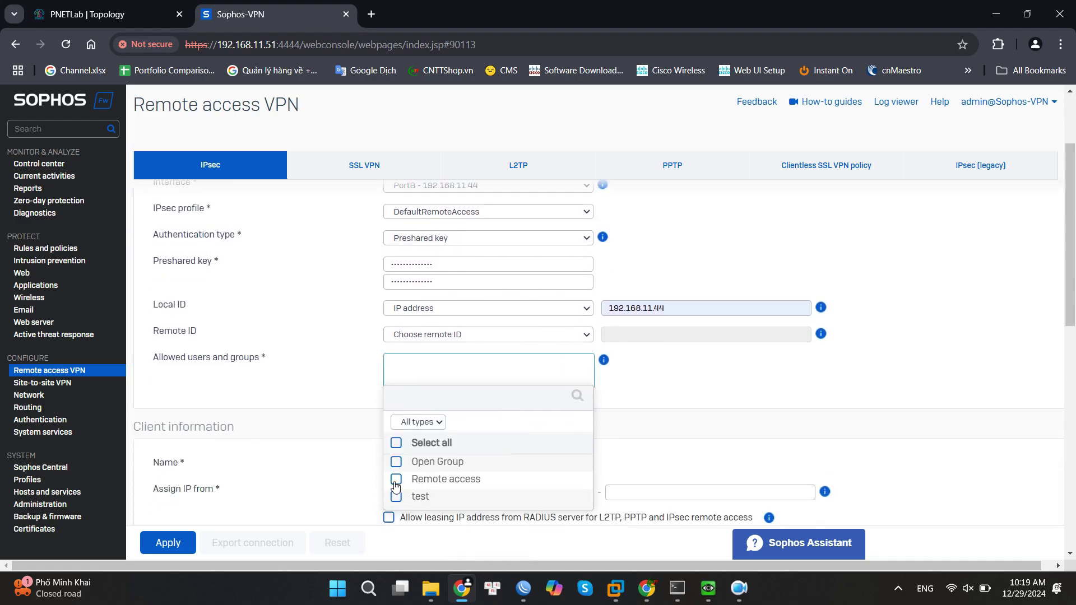
{"action": "left_click", "coordinate": [455, 521]}
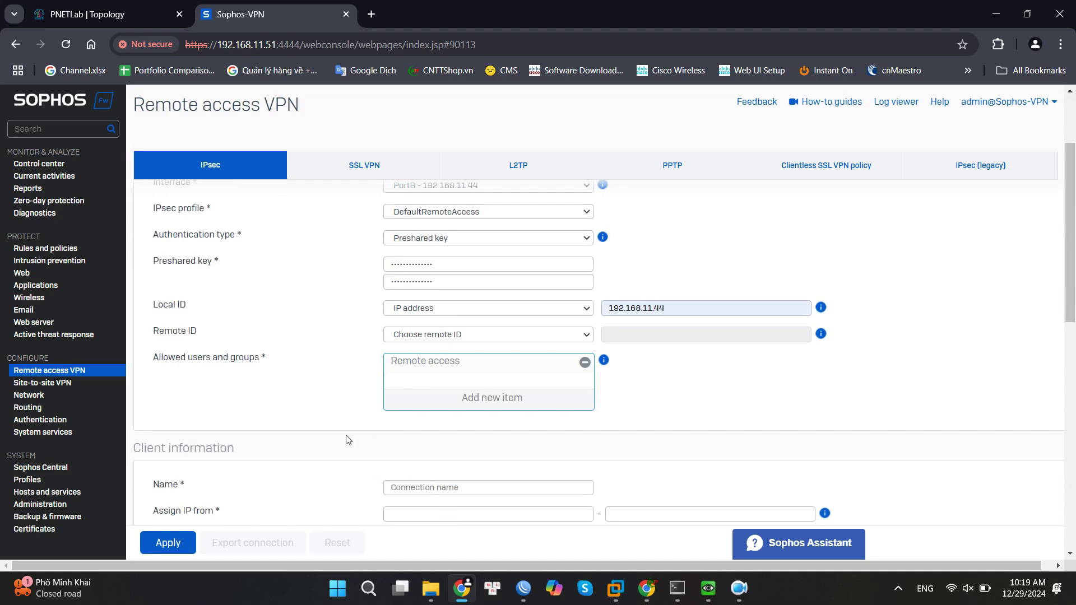
{"action": "scroll", "coordinate": [329, 428], "scroll_direction": "down", "scroll_amount": 4}
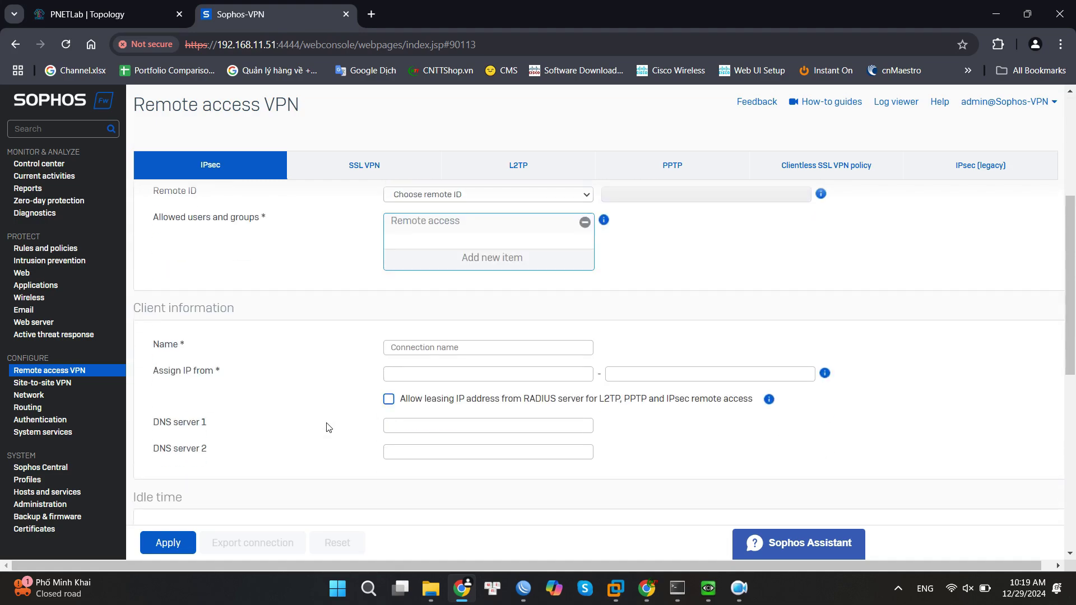
Name the connection 'test' and assign client IPs 10.10.100.10 to 10.10.100.100.
{"action": "left_click", "coordinate": [460, 280]}
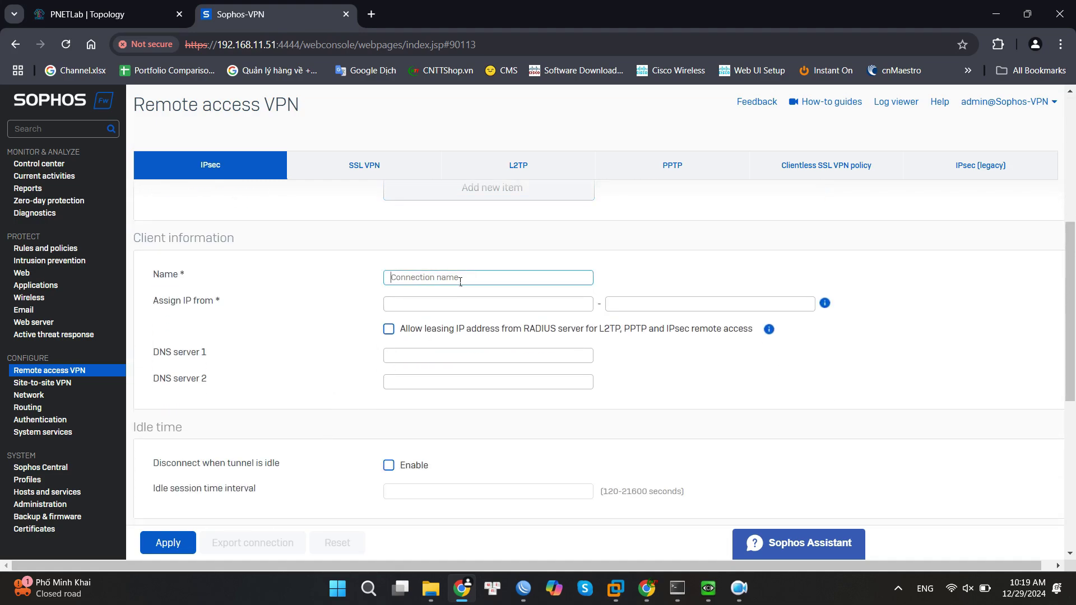
{"action": "type", "text": "test"}
{"action": "left_click", "coordinate": [444, 304]}
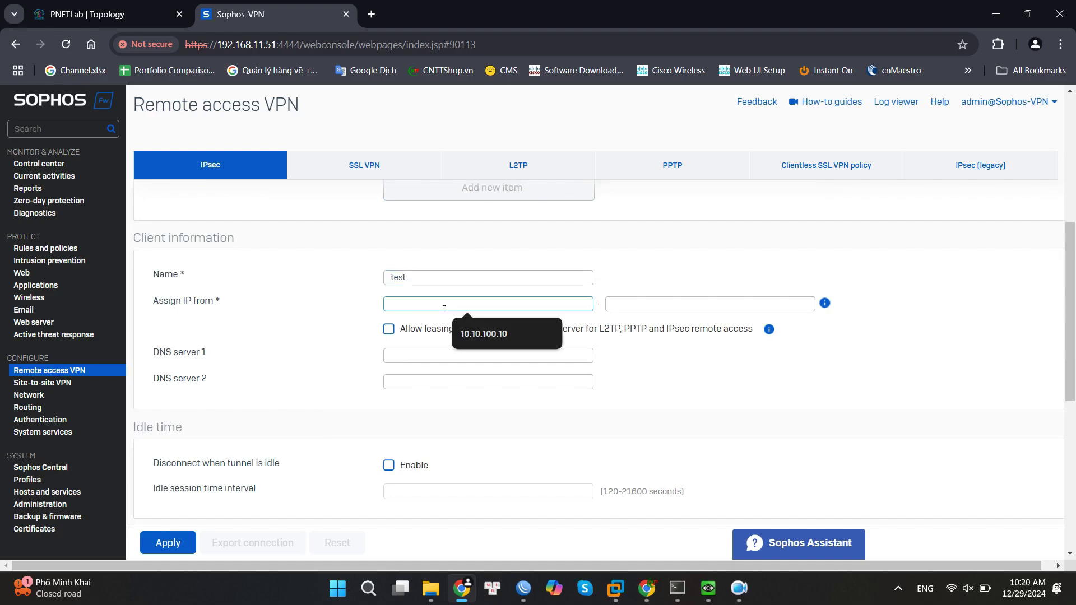
{"action": "left_click", "coordinate": [479, 333]}
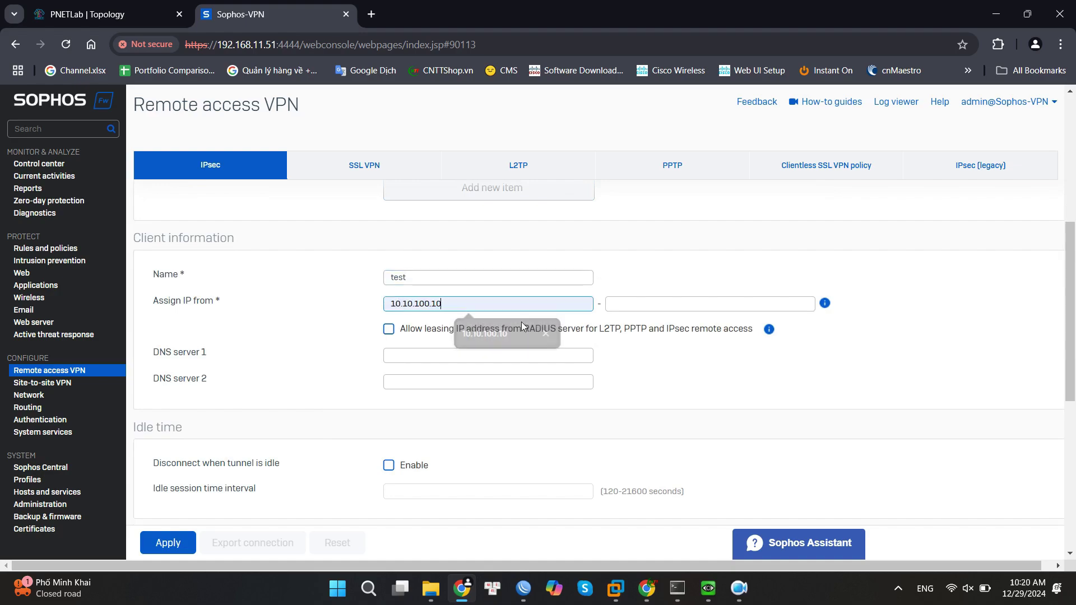
{"action": "left_click", "coordinate": [678, 305]}
{"action": "left_click", "coordinate": [701, 338]}
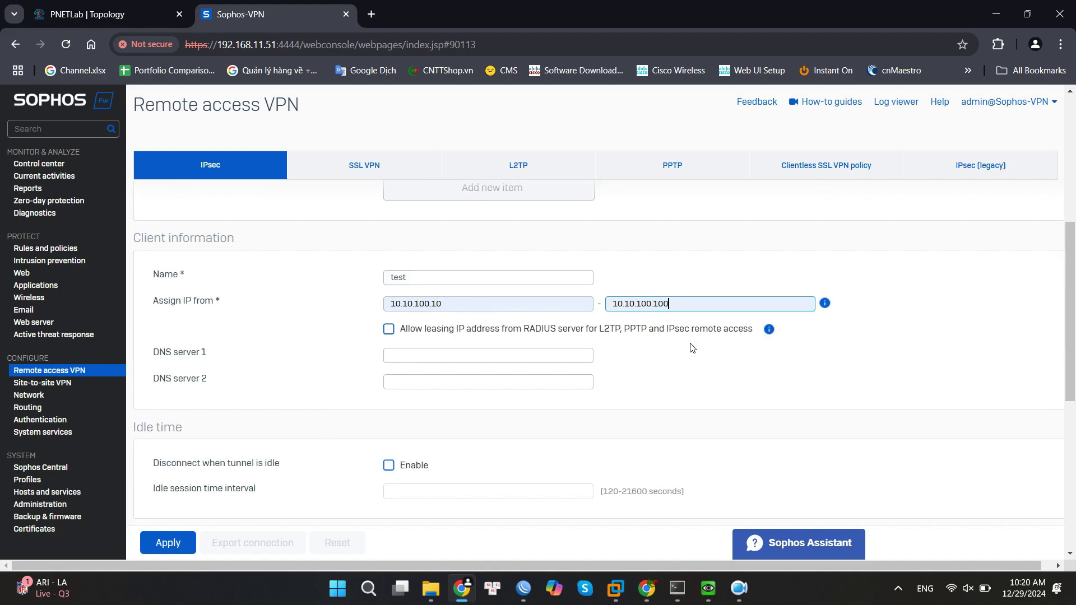
Set the client DNS servers to 8.8.8.8 and 8.8.4.4.
{"action": "left_click", "coordinate": [496, 357]}
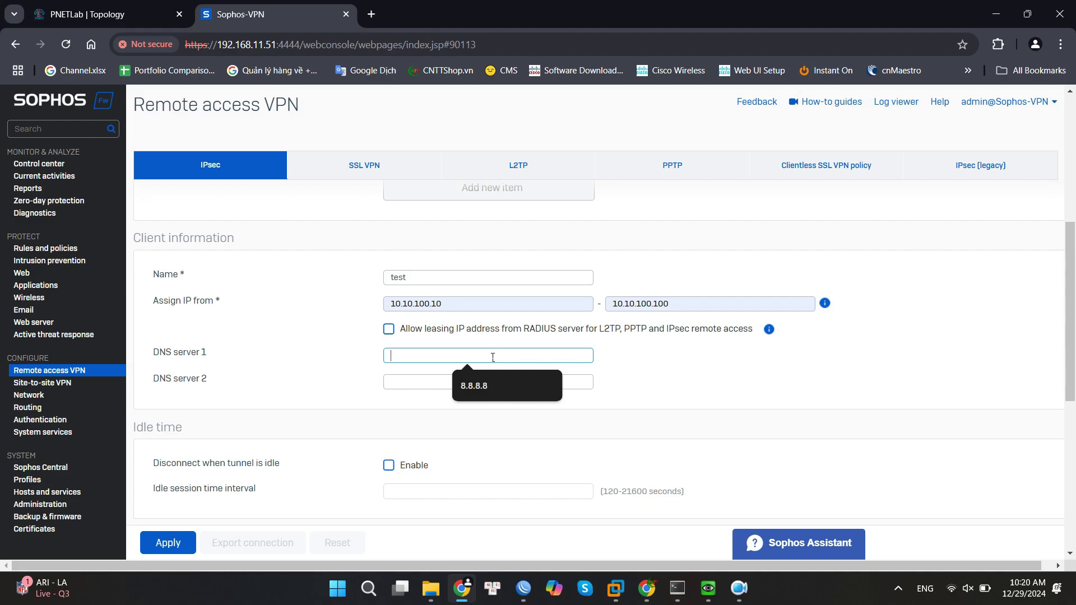
{"action": "type", "text": "8.8.8.8"}
{"action": "left_click", "coordinate": [464, 381]}
{"action": "type", "text": "8.8.4.4"}
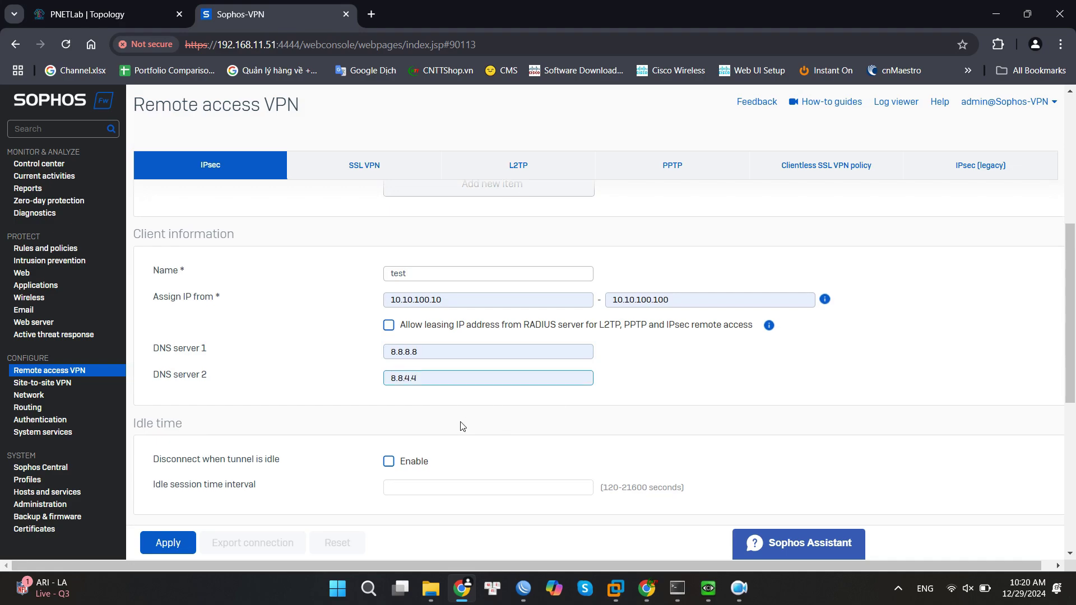
{"action": "scroll", "coordinate": [459, 424], "scroll_direction": "down", "scroll_amount": 3}
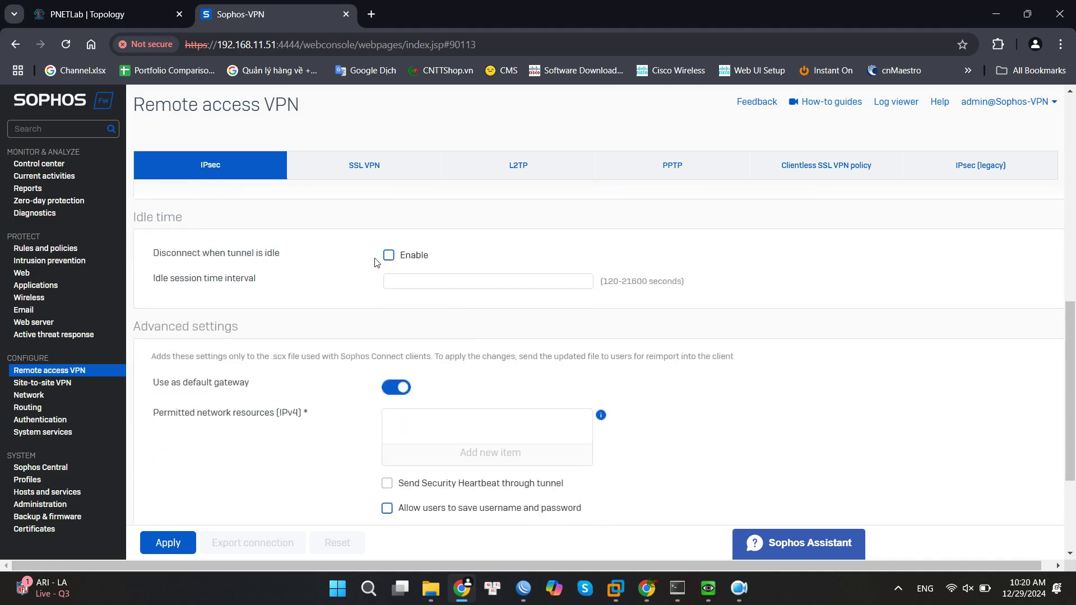
Tick Disconnect when tunnel is idle with a 3600-second interval and untick Use as default gateway.
{"action": "left_click", "coordinate": [388, 257]}
{"action": "left_click", "coordinate": [448, 278]}
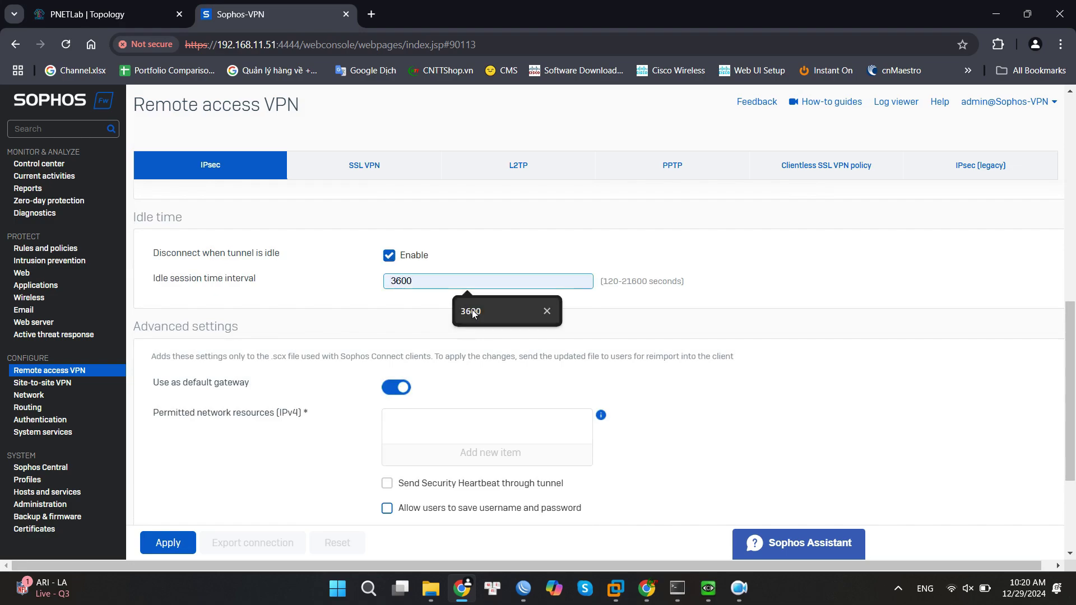
{"action": "left_click", "coordinate": [473, 311]}
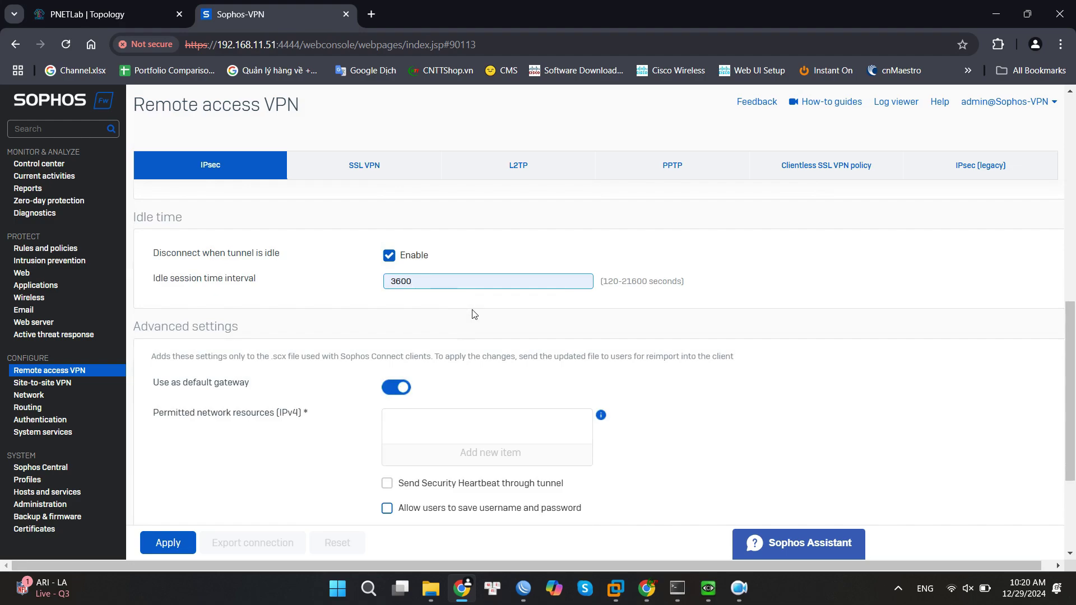
{"action": "scroll", "coordinate": [473, 314], "scroll_direction": "down", "scroll_amount": 3}
{"action": "scroll", "coordinate": [473, 313], "scroll_direction": "up", "scroll_amount": 1}
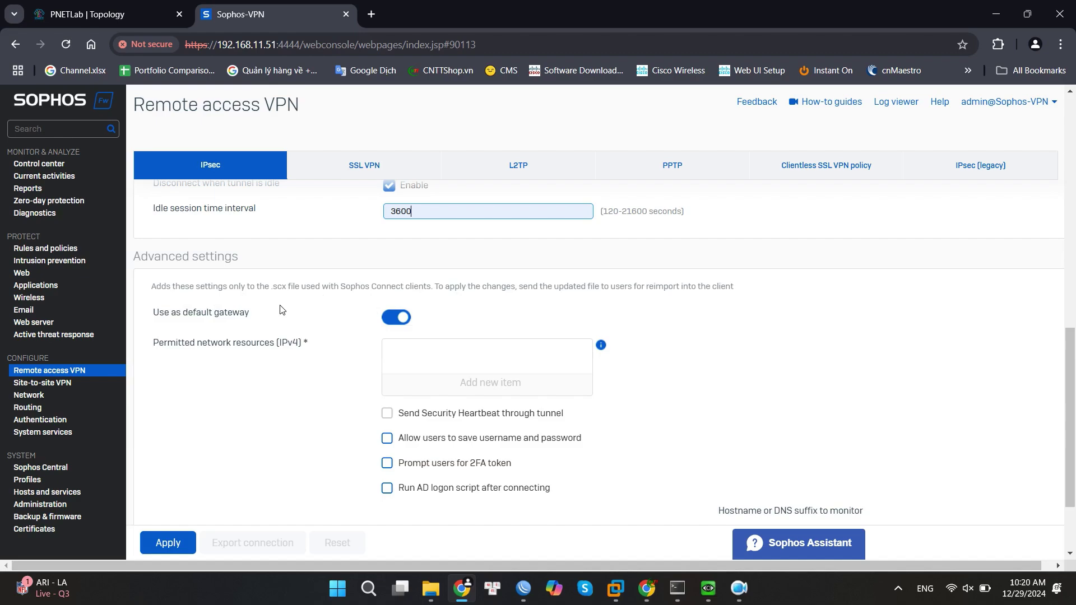
{"action": "left_click", "coordinate": [404, 316]}
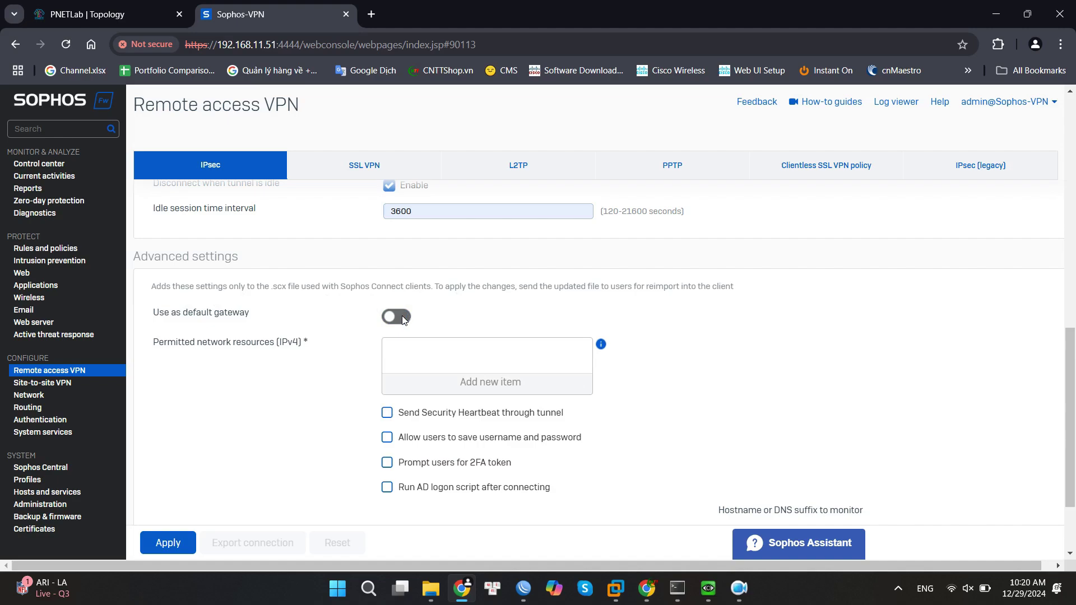
{"action": "scroll", "coordinate": [363, 337], "scroll_direction": "down", "scroll_amount": 1}
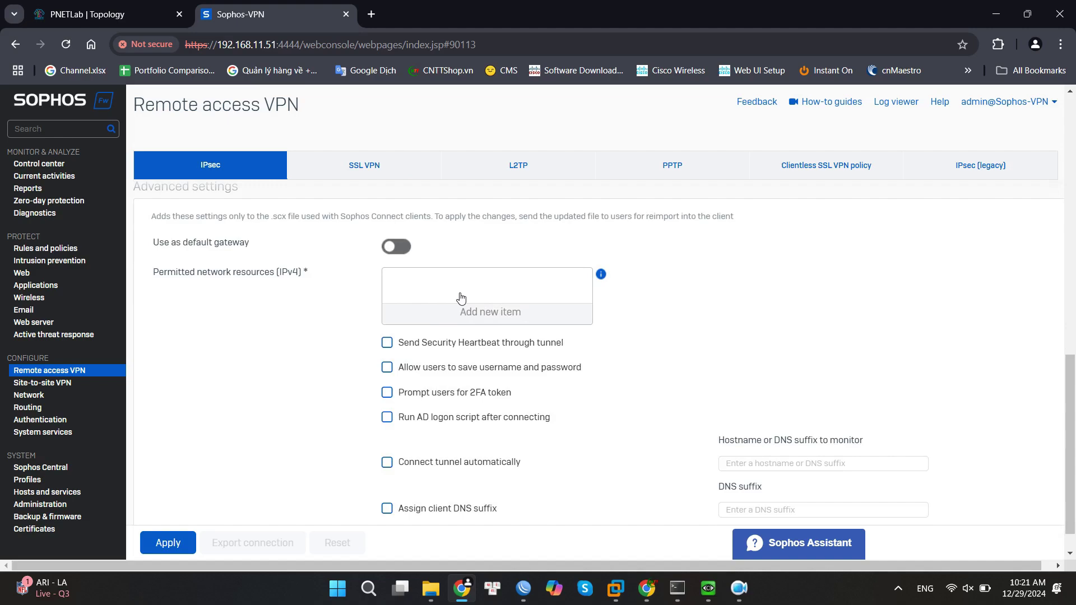
Add LAN-subnet as a permitted network resource and allow users to save their username and password.
{"action": "left_click", "coordinate": [482, 312]}
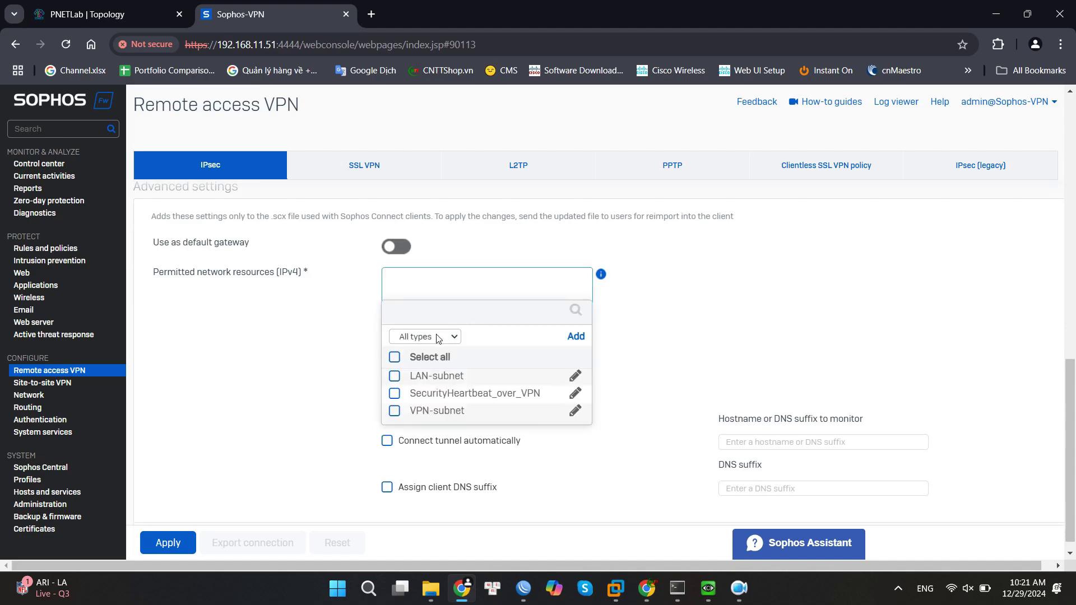
{"action": "left_click", "coordinate": [438, 336]}
{"action": "left_click", "coordinate": [417, 385]}
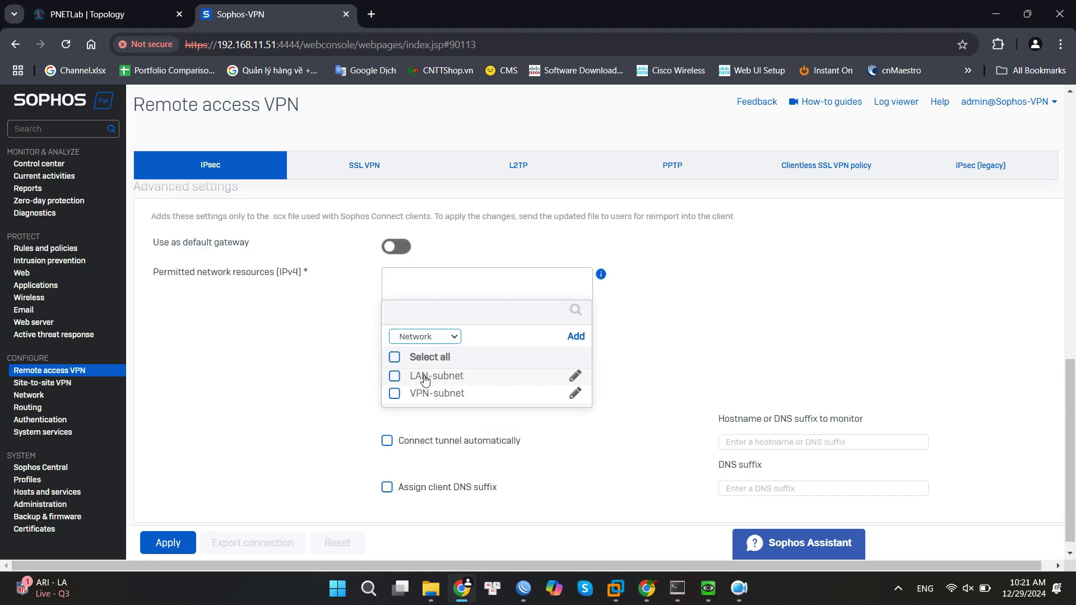
{"action": "left_click", "coordinate": [397, 379]}
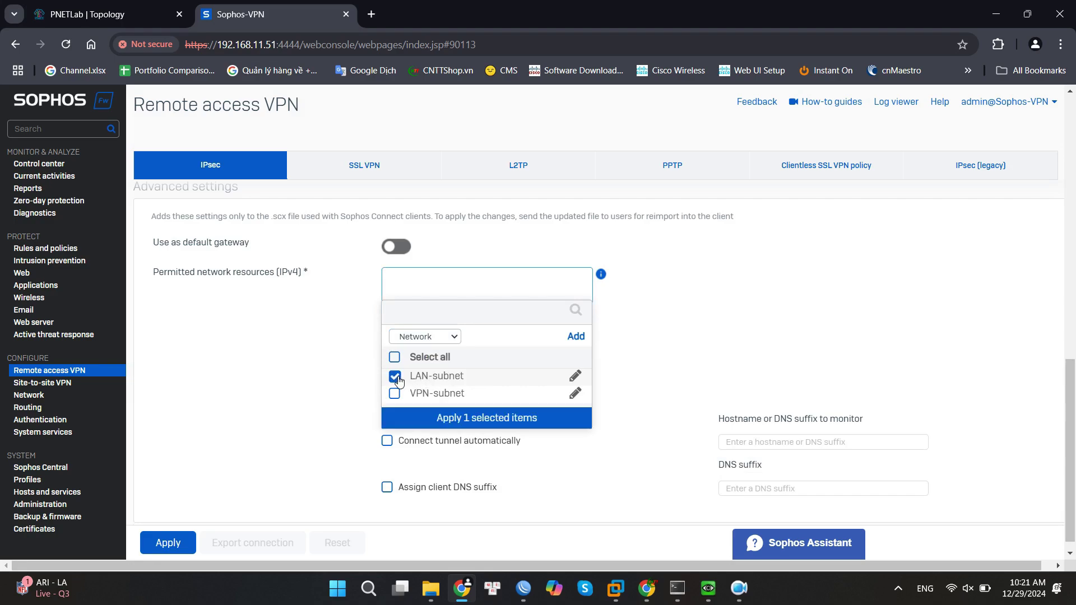
{"action": "left_click", "coordinate": [467, 417]}
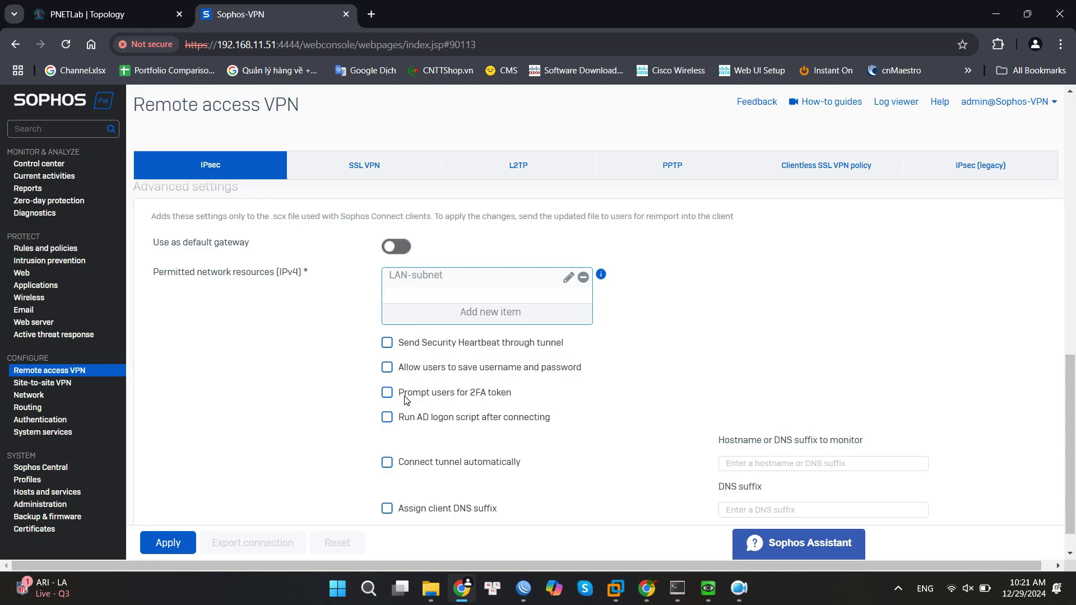
{"action": "left_click", "coordinate": [388, 370]}
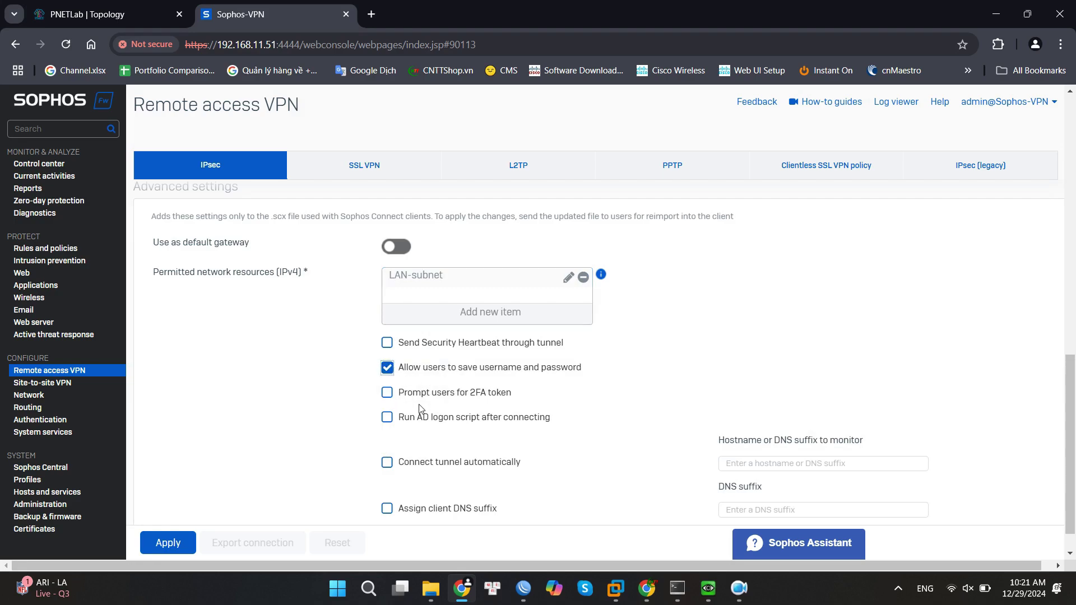
{"action": "scroll", "coordinate": [513, 429], "scroll_direction": "down", "scroll_amount": 1}
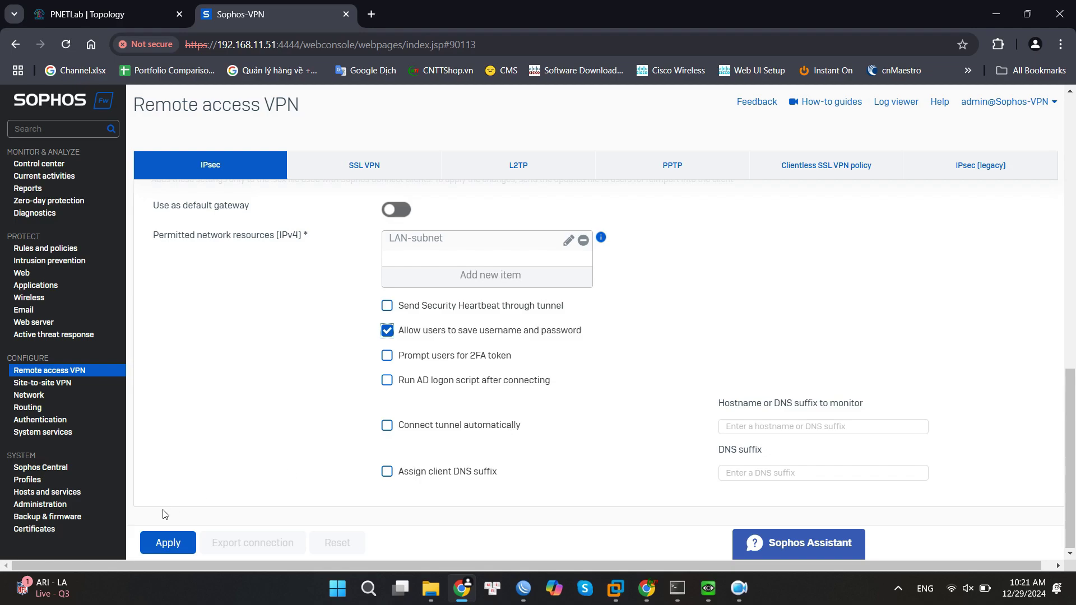
Apply the remote access settings, accept the preshared key warning, and export the connection file test.tar.gz.
{"action": "left_click", "coordinate": [175, 544]}
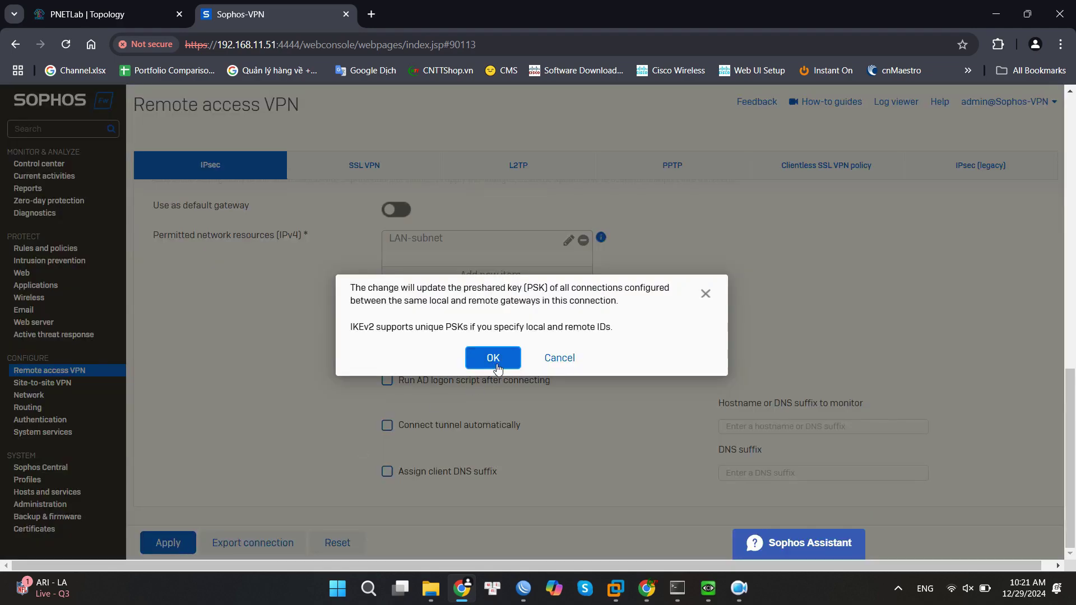
{"action": "left_click", "coordinate": [494, 363]}
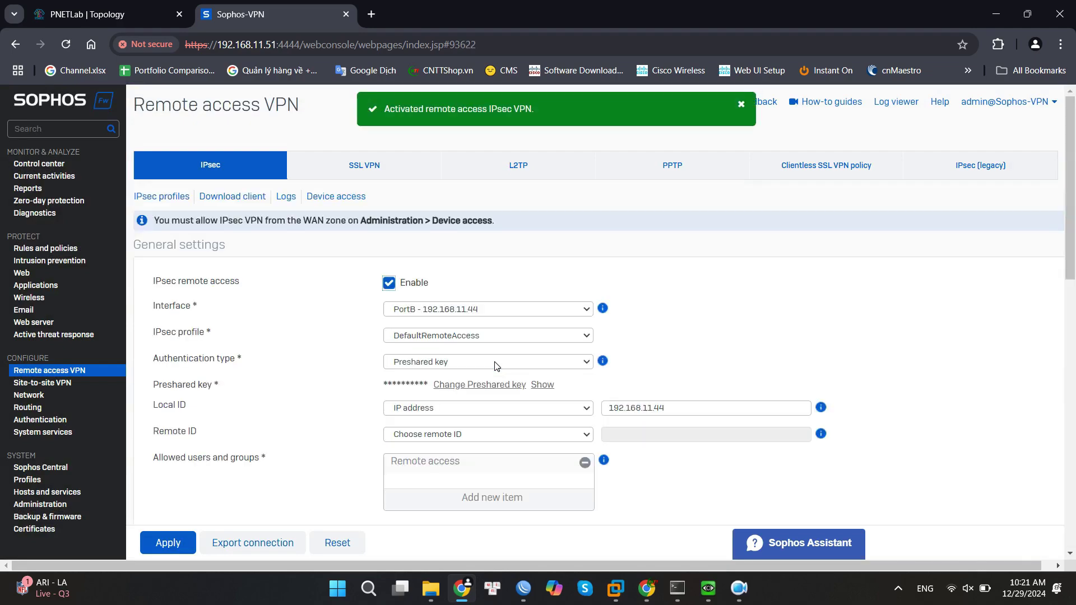
{"action": "scroll", "coordinate": [268, 493], "scroll_direction": "down", "scroll_amount": 3}
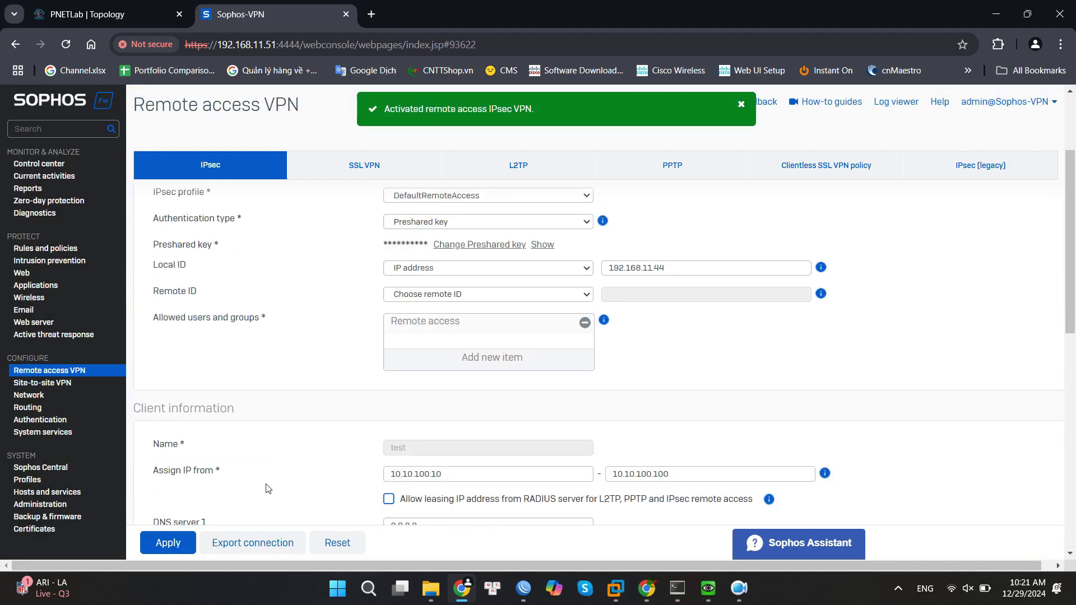
{"action": "left_click", "coordinate": [252, 547]}
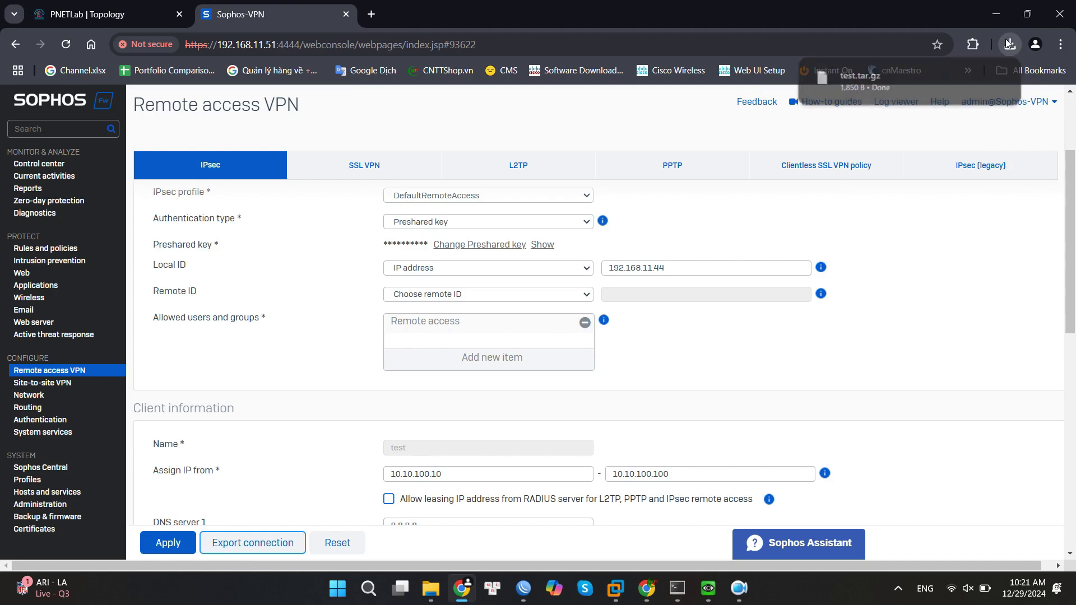
{"action": "left_click", "coordinate": [1011, 44]}
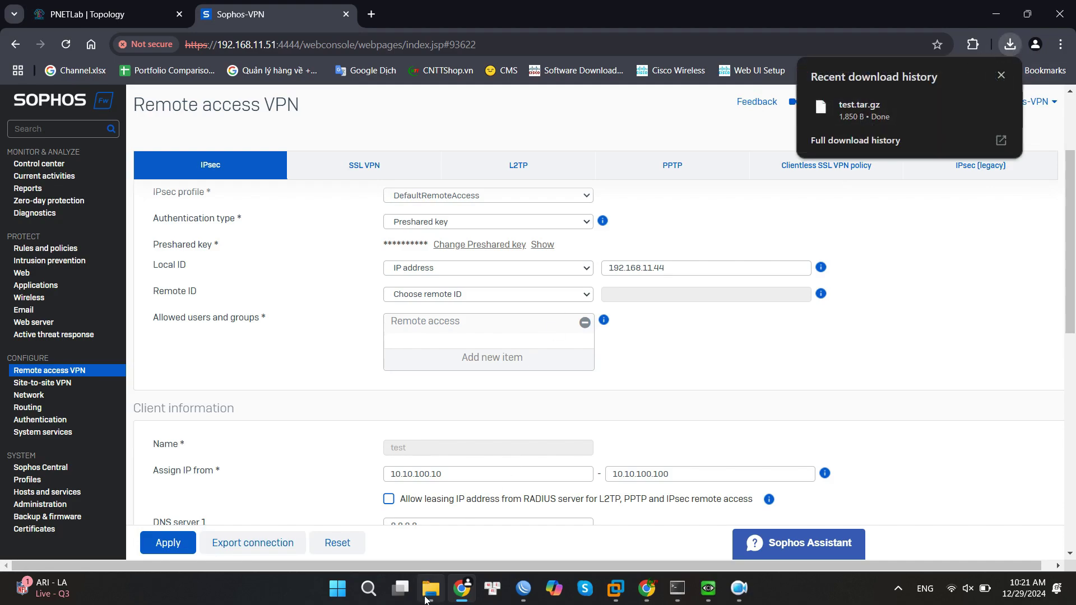
Extract test.tar.gz from Downloads into a test folder with WinRAR.
{"action": "left_click", "coordinate": [430, 588]}
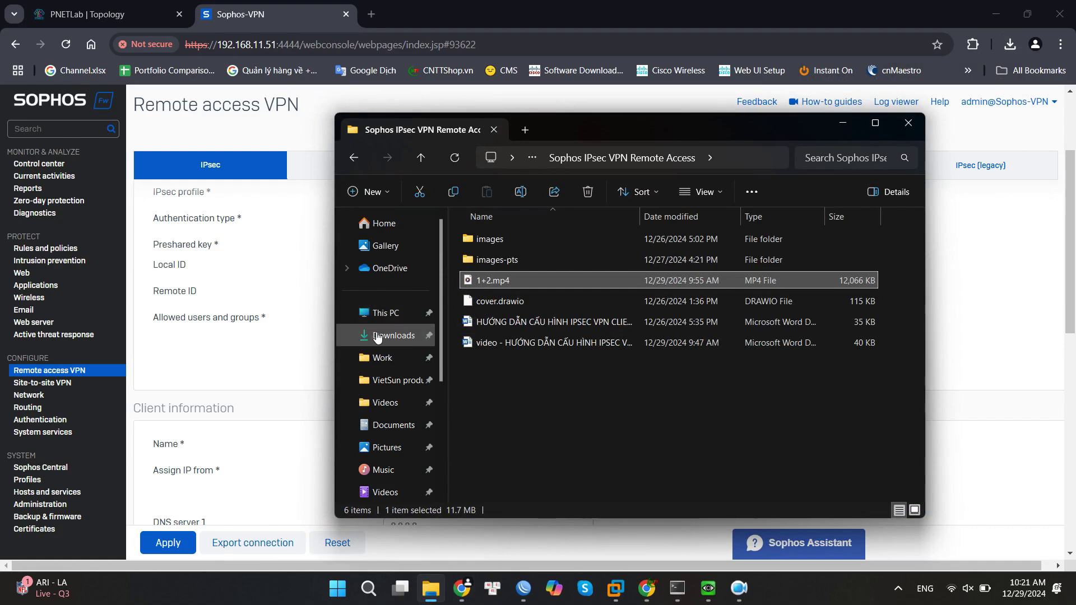
{"action": "left_click", "coordinate": [380, 336]}
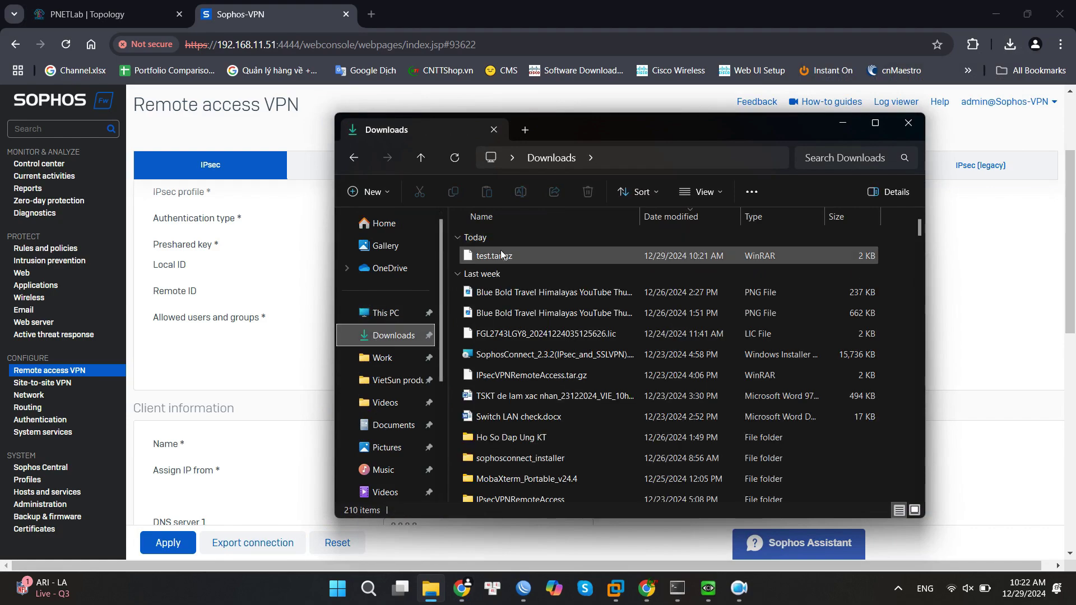
{"action": "right_click", "coordinate": [503, 251]}
{"action": "left_click", "coordinate": [553, 513]}
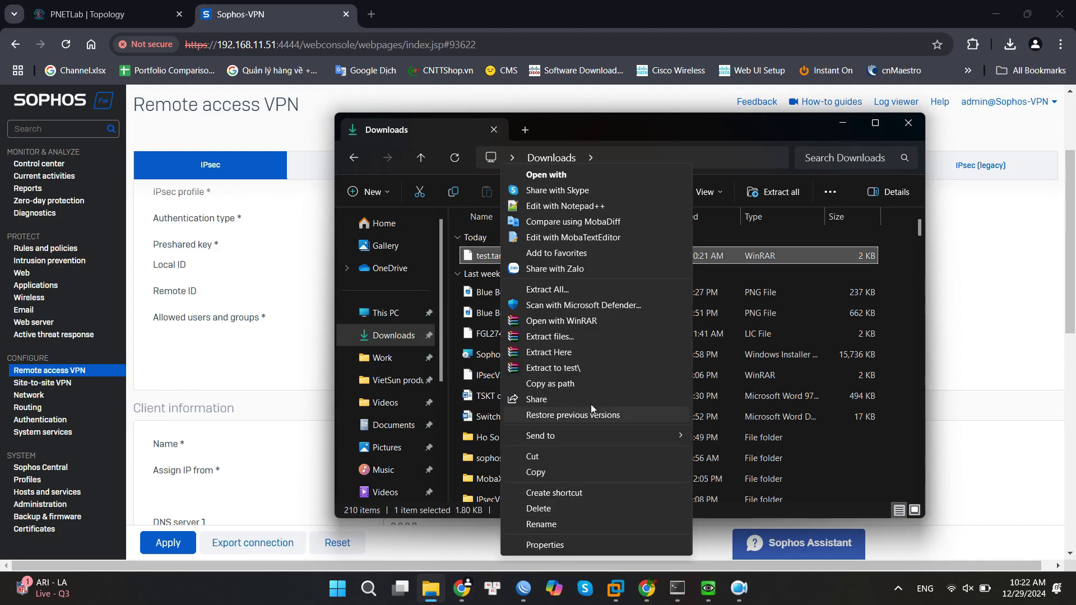
{"action": "left_click", "coordinate": [573, 367]}
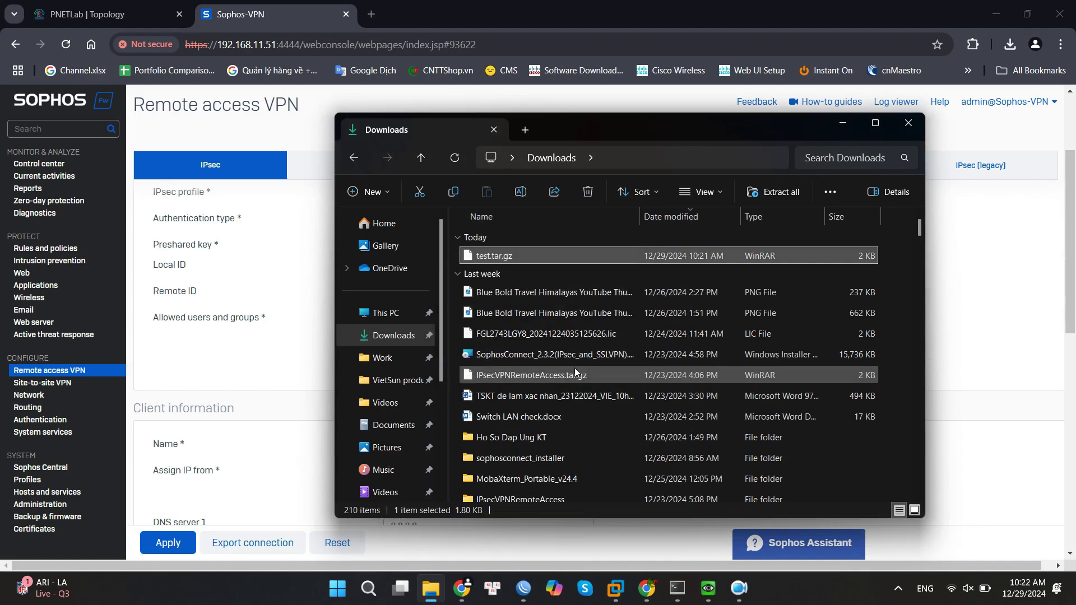
Open test\tmp to view README, test.scx and test.tgb, then close File Explorer.
{"action": "left_click", "coordinate": [490, 277]}
{"action": "double_click", "coordinate": [489, 280]}
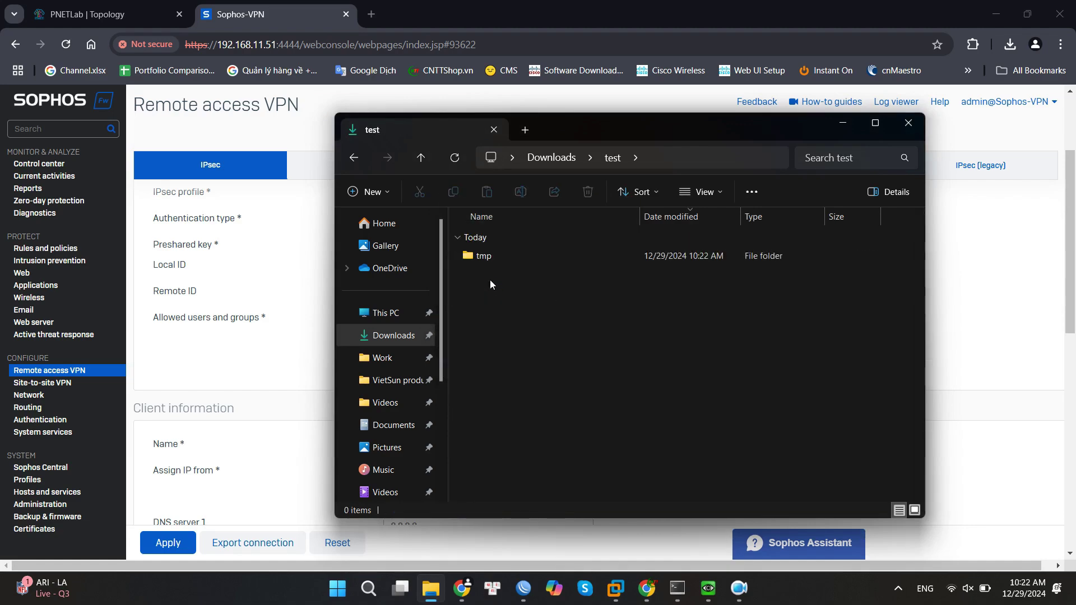
{"action": "double_click", "coordinate": [495, 261]}
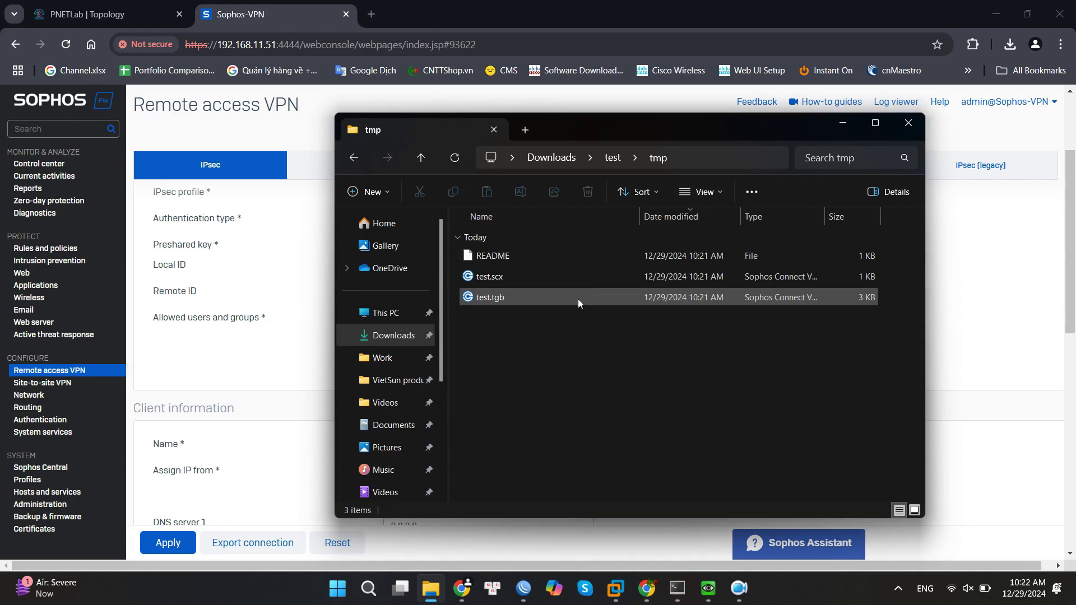
{"action": "left_click", "coordinate": [908, 123]}
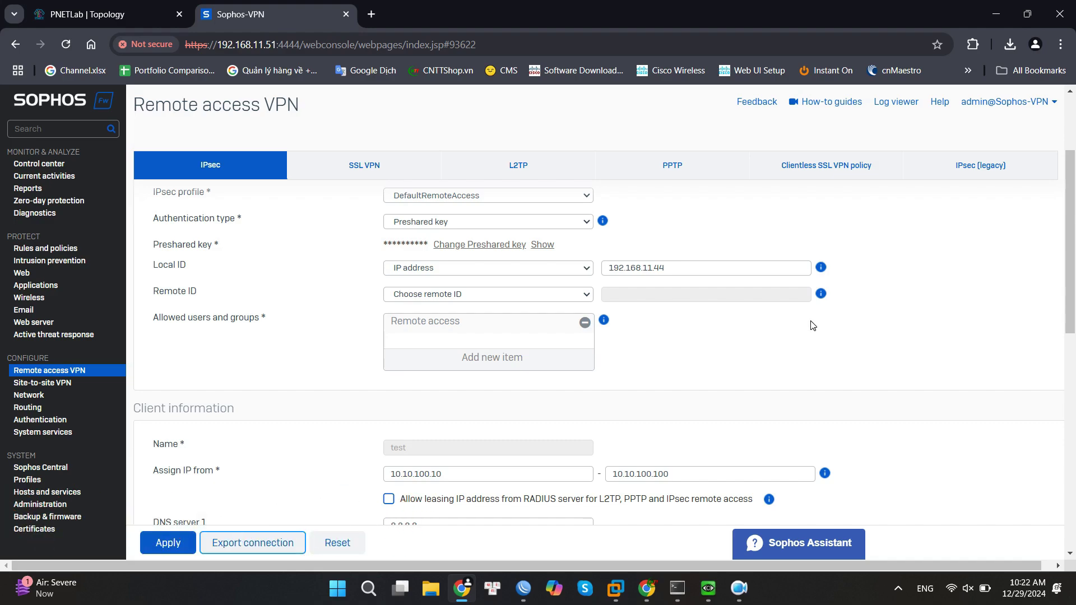
Start a new firewall rule named VPN-to-LAN with description 'access vpn'.
{"action": "left_click", "coordinate": [66, 249]}
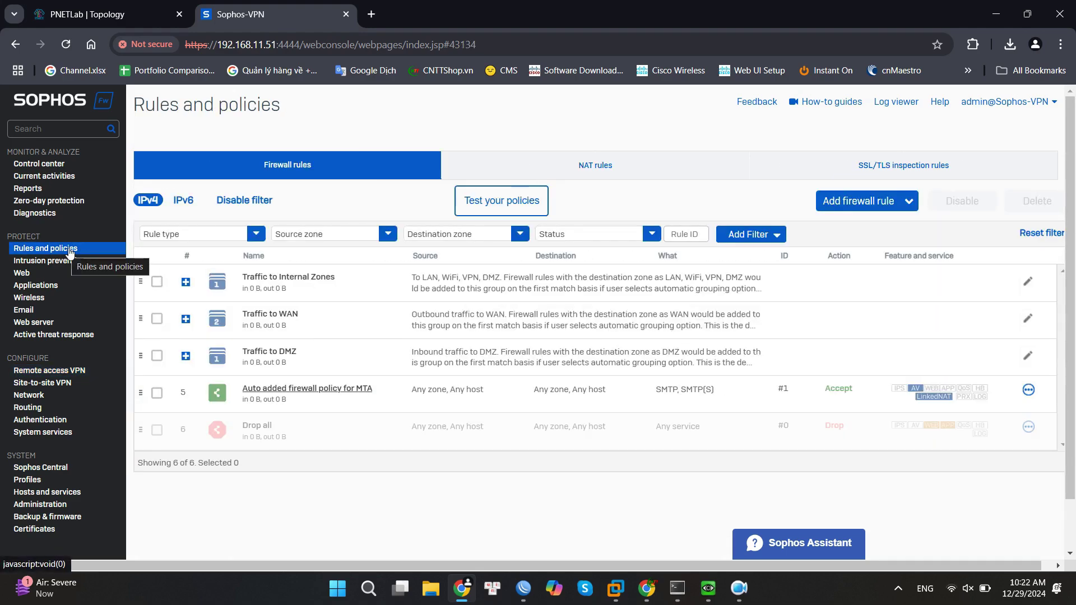
{"action": "left_click", "coordinate": [881, 206]}
{"action": "left_click", "coordinate": [811, 236]}
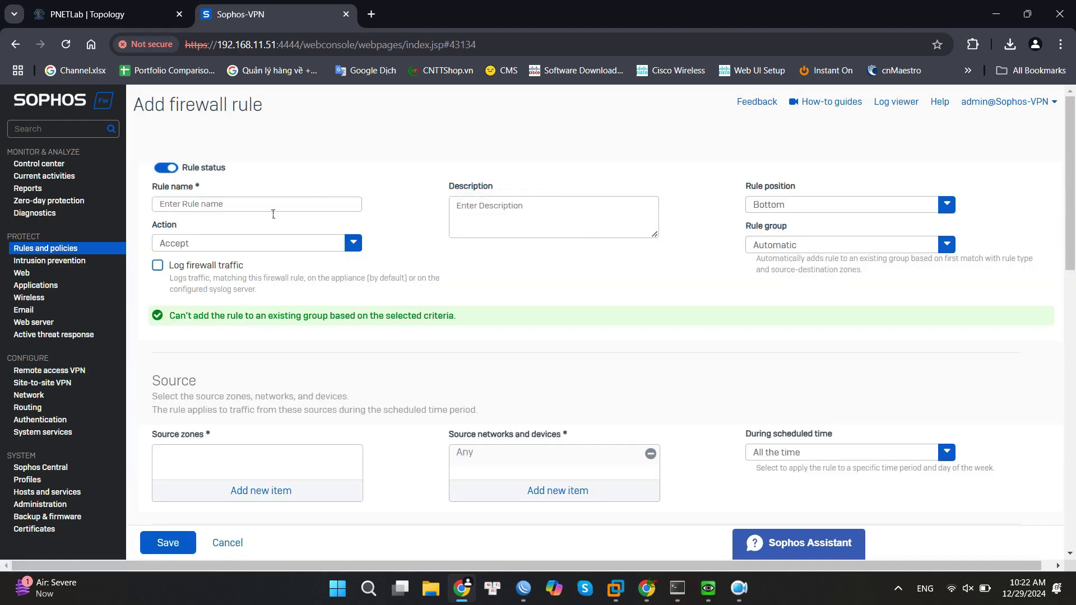
{"action": "left_click", "coordinate": [257, 212]}
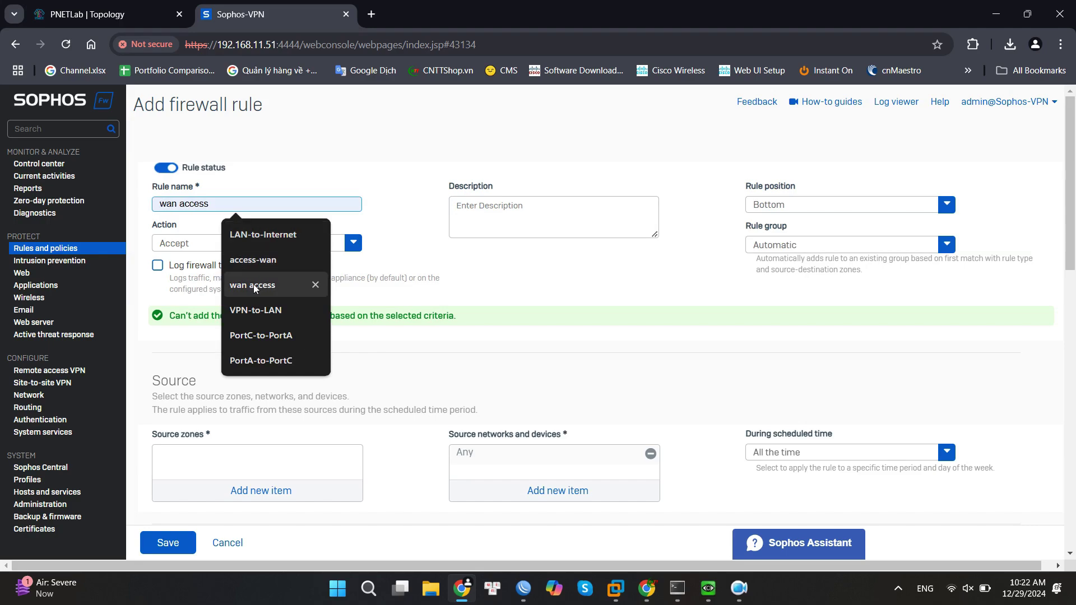
{"action": "left_click", "coordinate": [248, 309]}
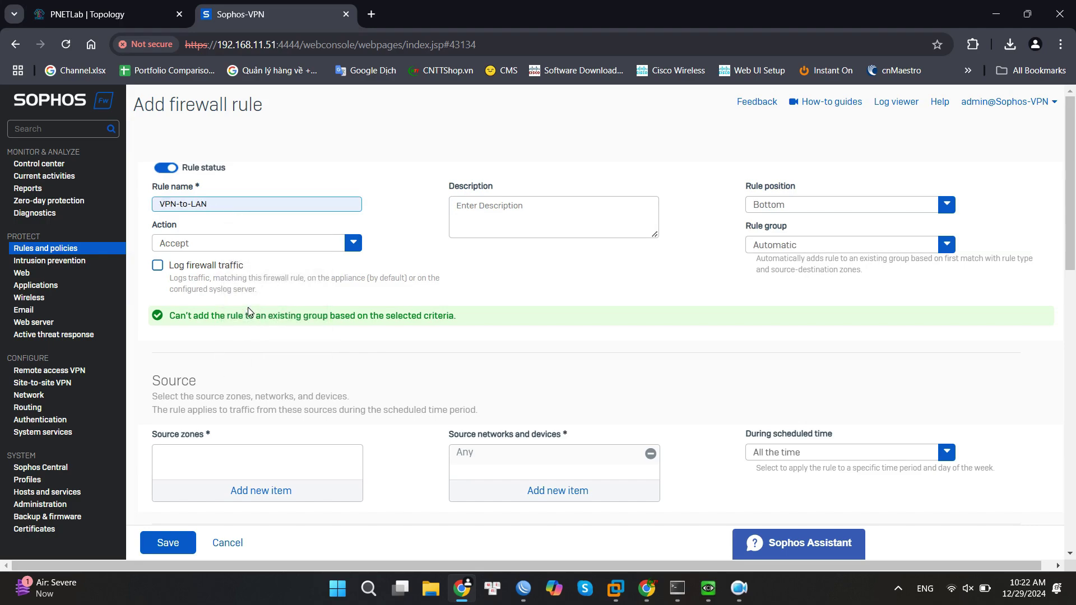
{"action": "left_click", "coordinate": [461, 209]}
{"action": "type", "text": "access vpn"}
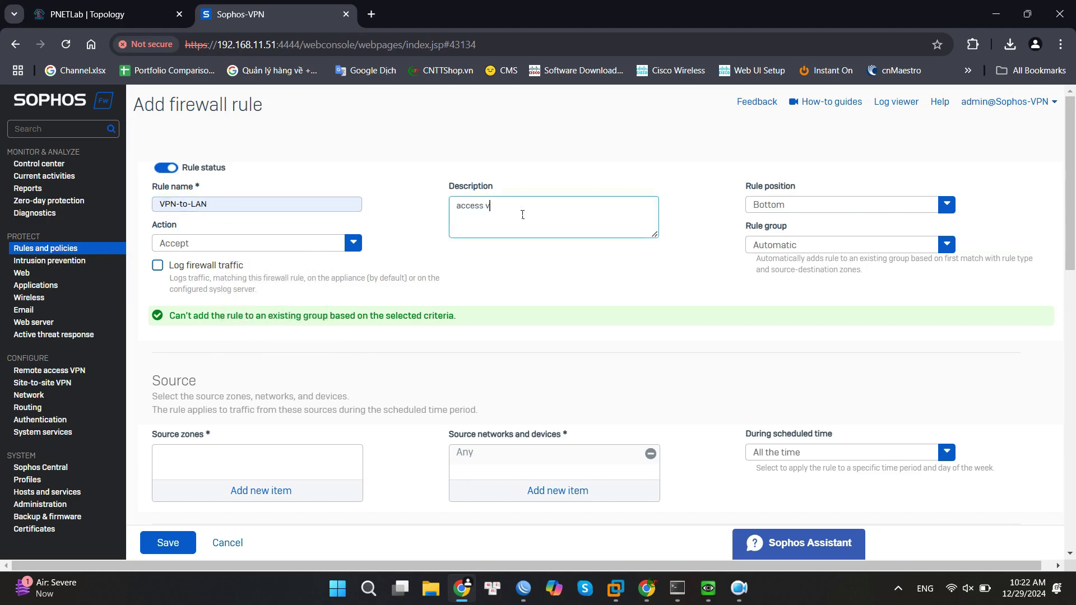
Set the rule position to Top and the rule group to None.
{"action": "left_click", "coordinate": [821, 205]}
{"action": "left_click", "coordinate": [823, 230]}
{"action": "left_click", "coordinate": [824, 245]}
{"action": "left_click", "coordinate": [782, 289]}
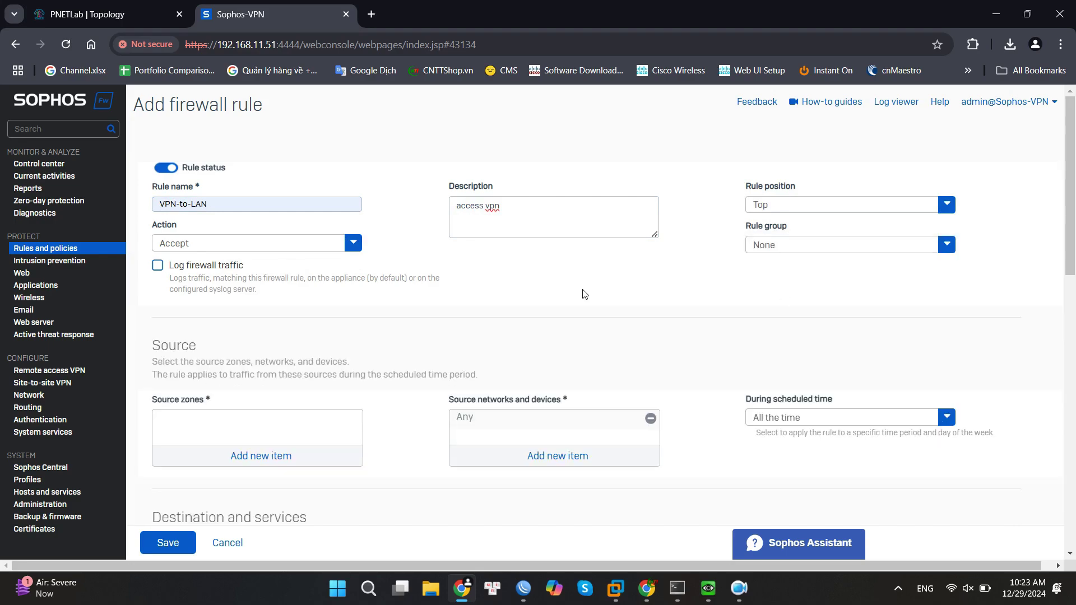
{"action": "left_click", "coordinate": [818, 206]}
{"action": "left_click", "coordinate": [807, 244]}
{"action": "scroll", "coordinate": [400, 282], "scroll_direction": "down", "scroll_amount": 3}
{"action": "scroll", "coordinate": [401, 282], "scroll_direction": "down", "scroll_amount": 1}
{"action": "scroll", "coordinate": [400, 281], "scroll_direction": "up", "scroll_amount": 1}
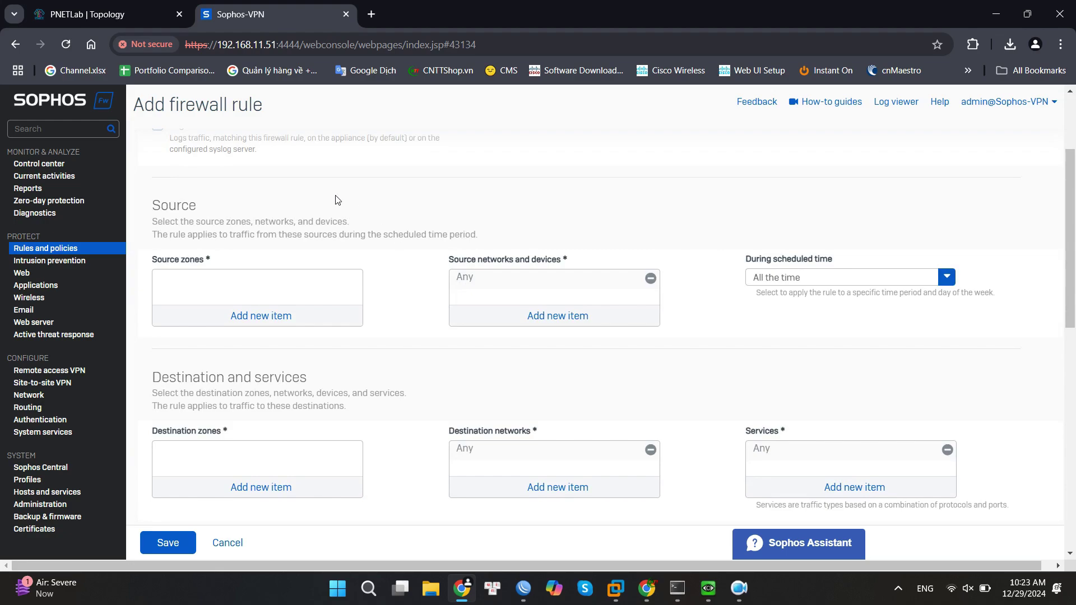
Set the source zone to VPN and the source network to VPN-subnet instead of Any.
{"action": "left_click", "coordinate": [263, 316]}
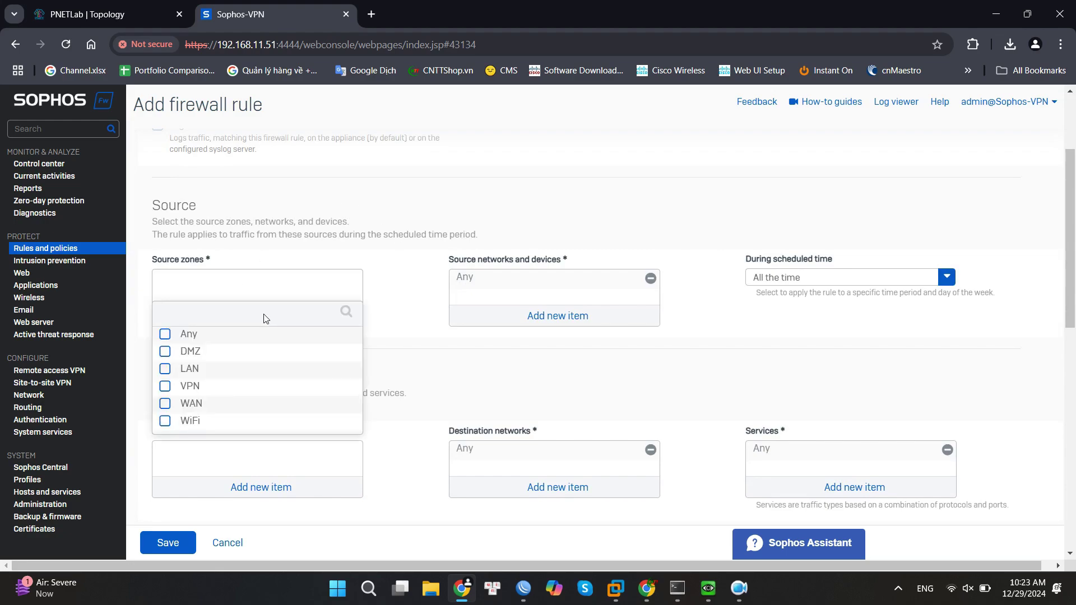
{"action": "left_click", "coordinate": [165, 386]}
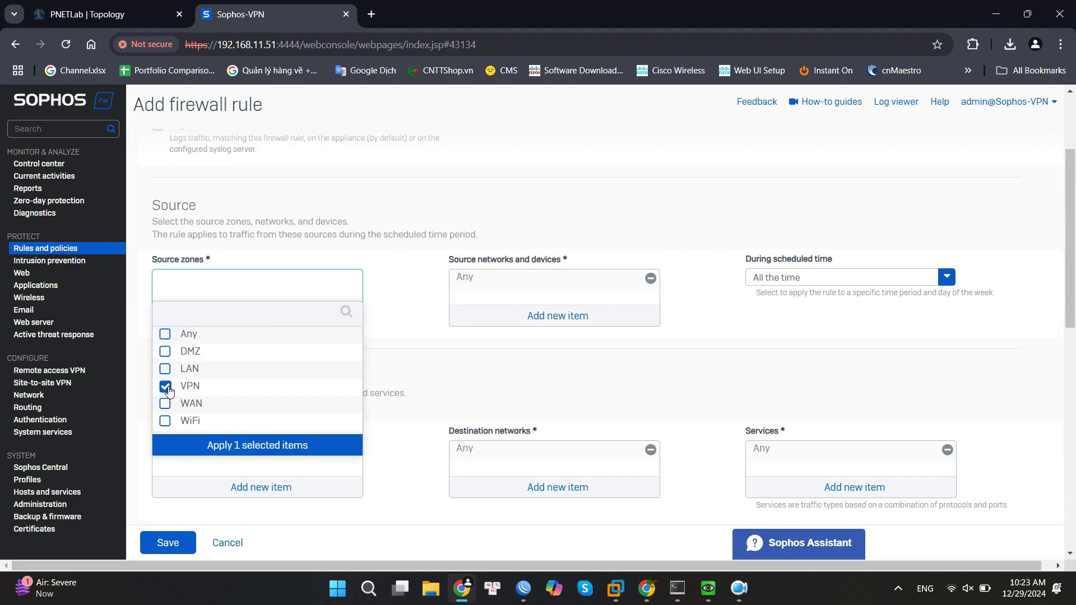
{"action": "left_click", "coordinate": [261, 447]}
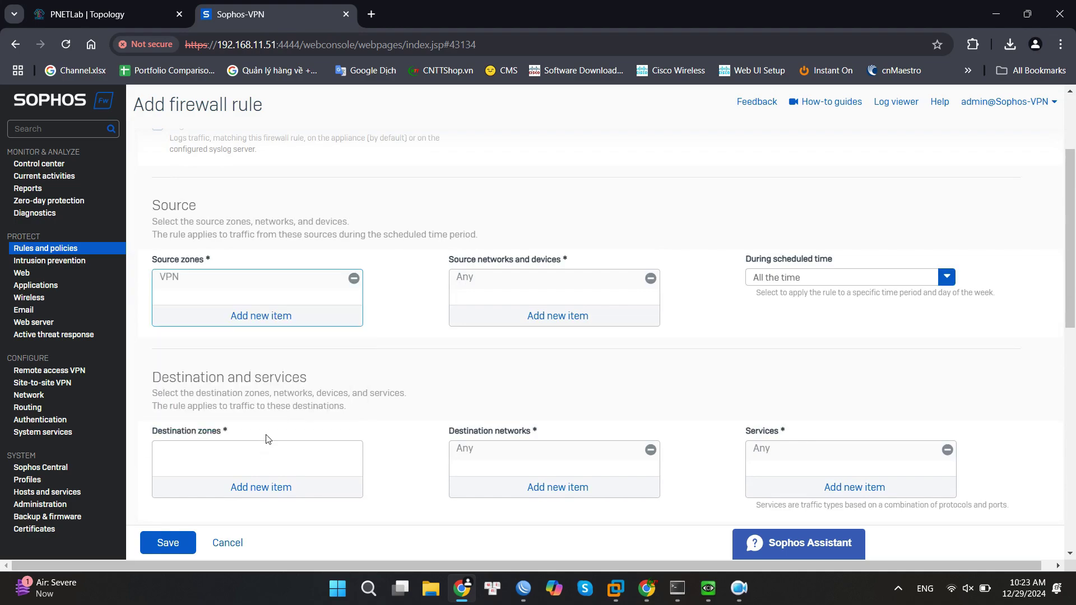
{"action": "left_click", "coordinate": [557, 316]}
{"action": "left_click", "coordinate": [505, 286]}
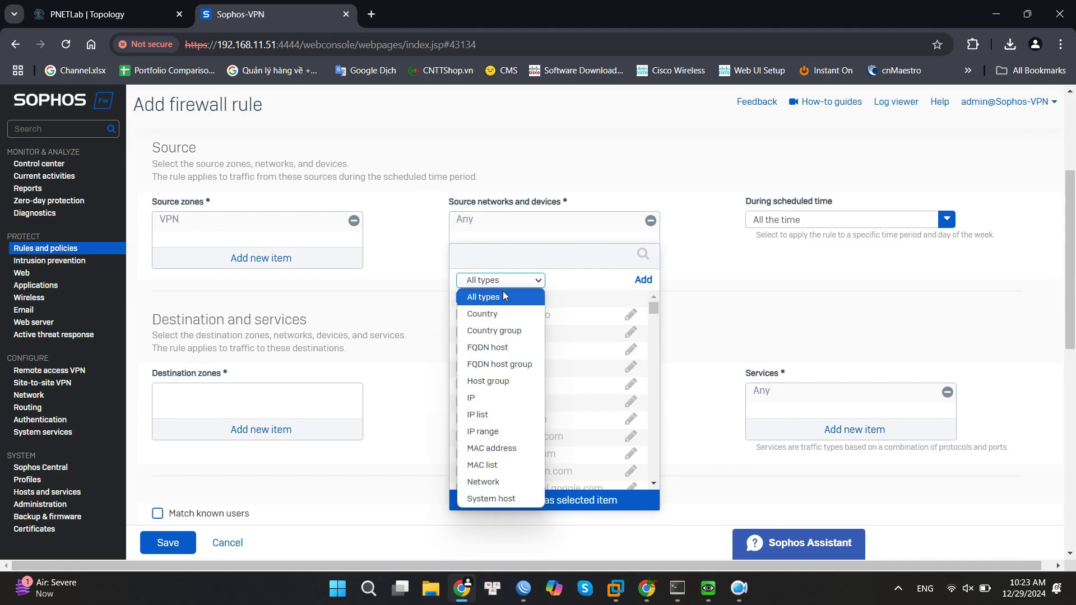
{"action": "left_click", "coordinate": [485, 483]}
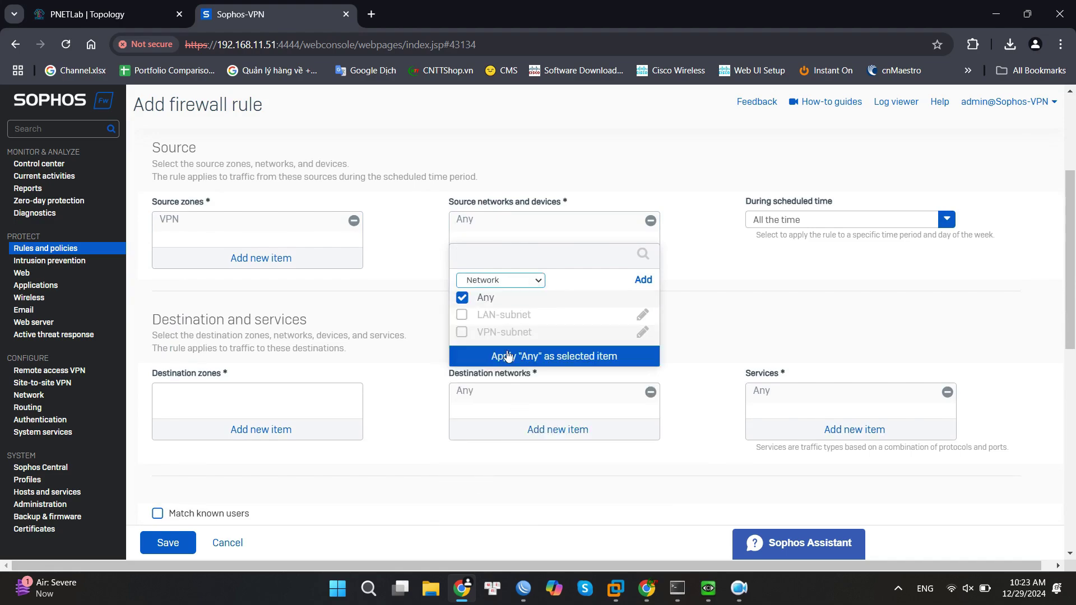
{"action": "left_click", "coordinate": [462, 297]}
{"action": "left_click", "coordinate": [462, 333]}
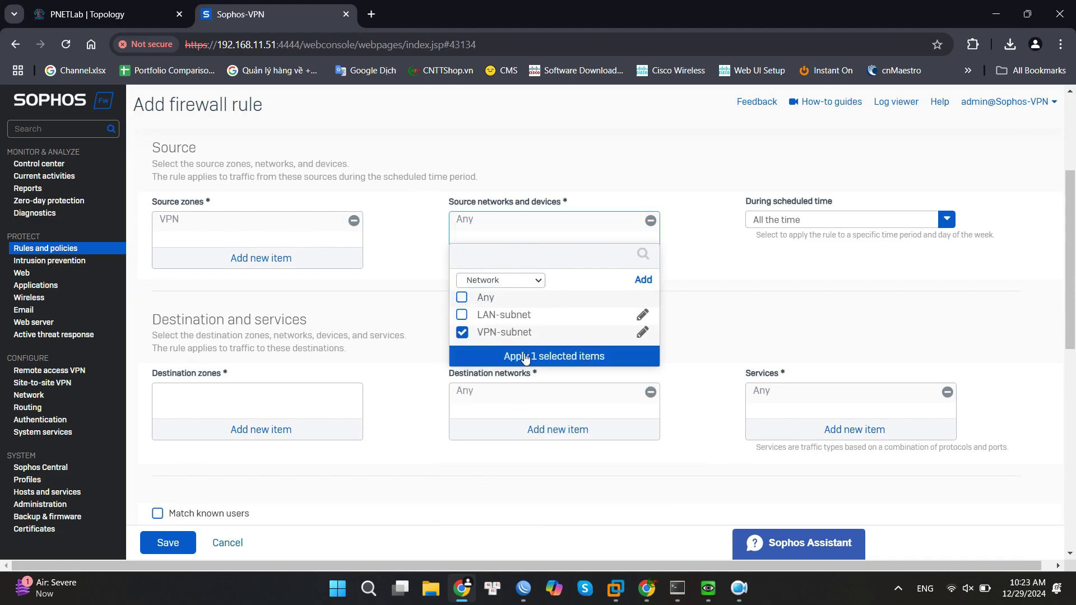
{"action": "left_click", "coordinate": [542, 359]}
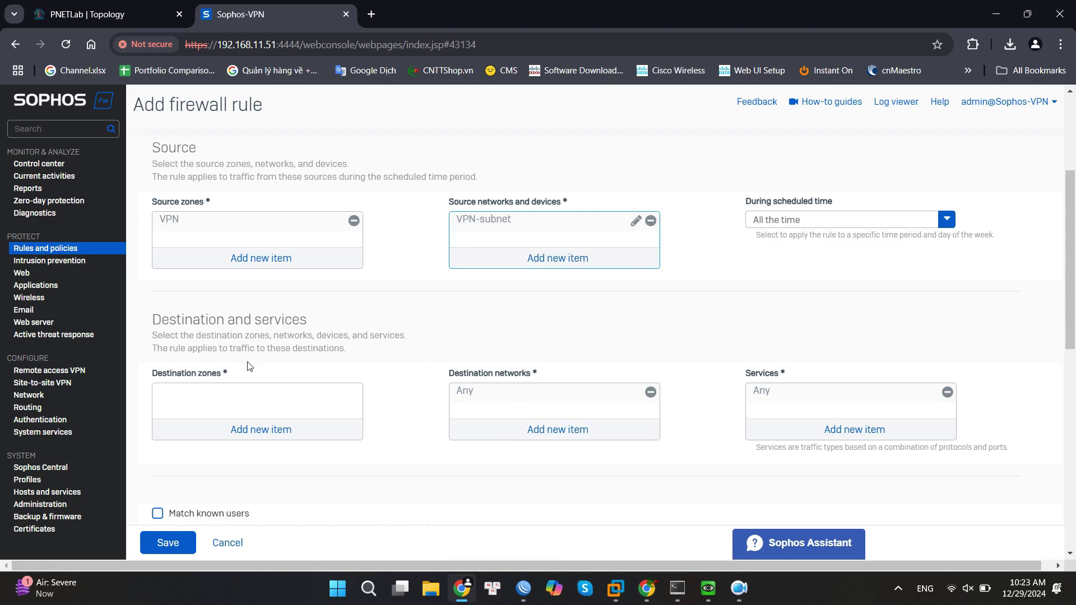
Set the destination zone to LAN and the destination network to LAN-subnet.
{"action": "left_click", "coordinate": [265, 438]}
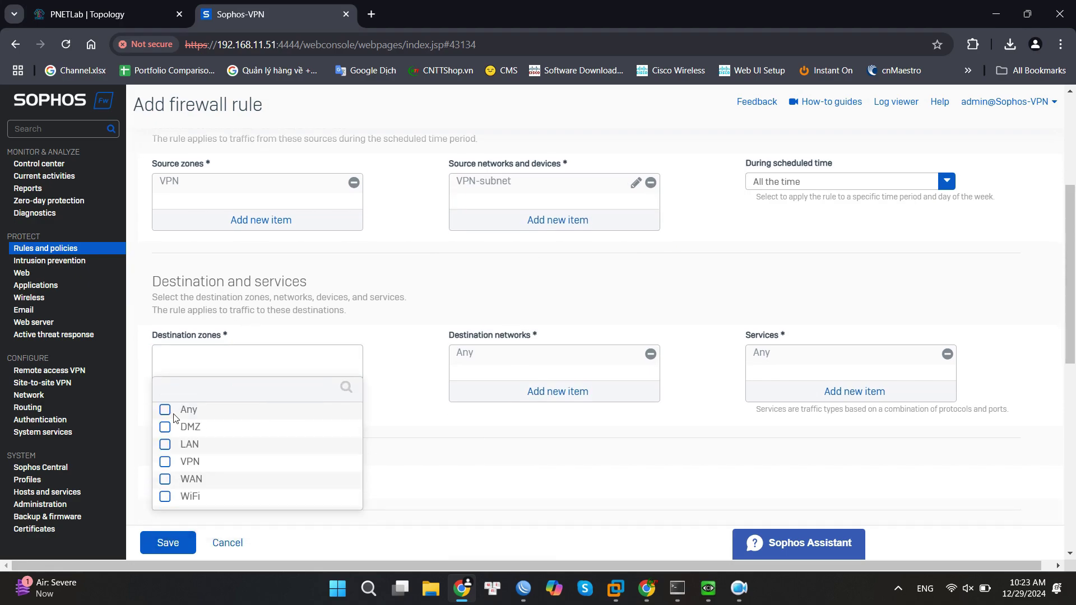
{"action": "left_click", "coordinate": [165, 445]}
{"action": "left_click", "coordinate": [254, 522]}
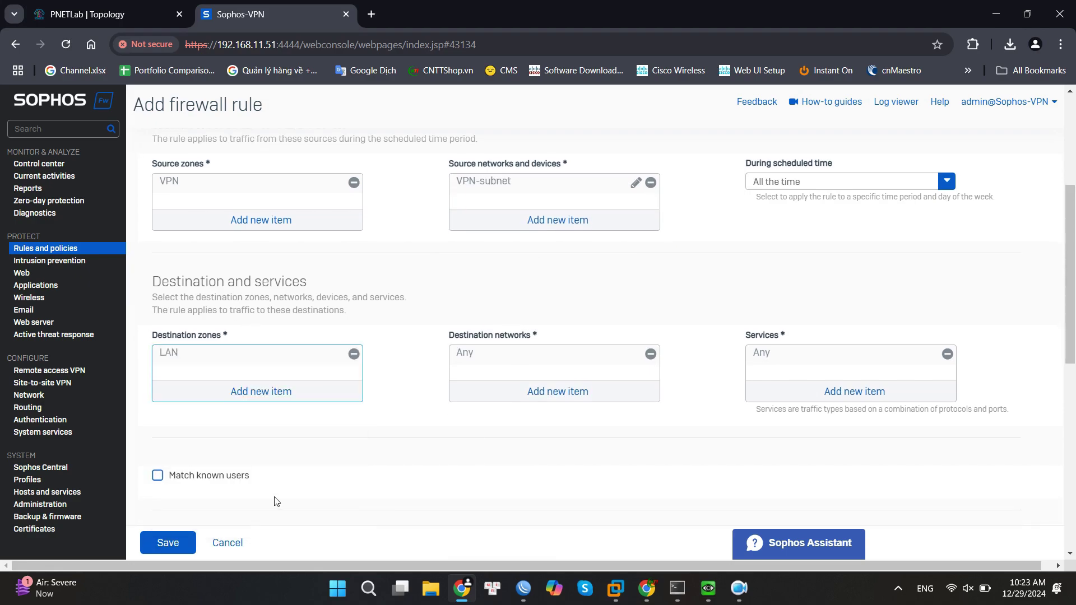
{"action": "left_click", "coordinate": [584, 392]}
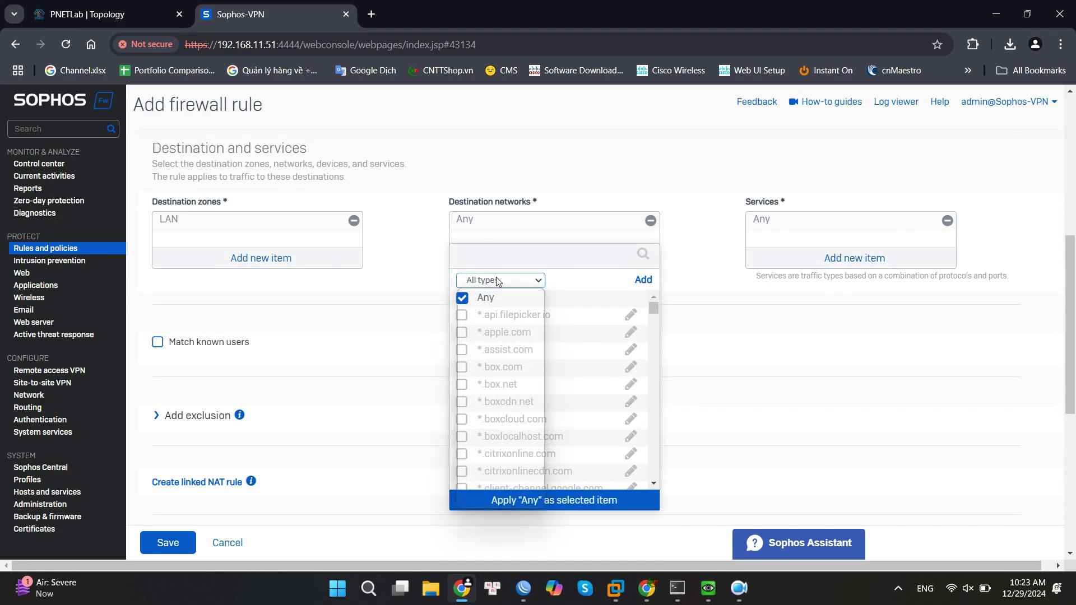
{"action": "left_click", "coordinate": [492, 483]}
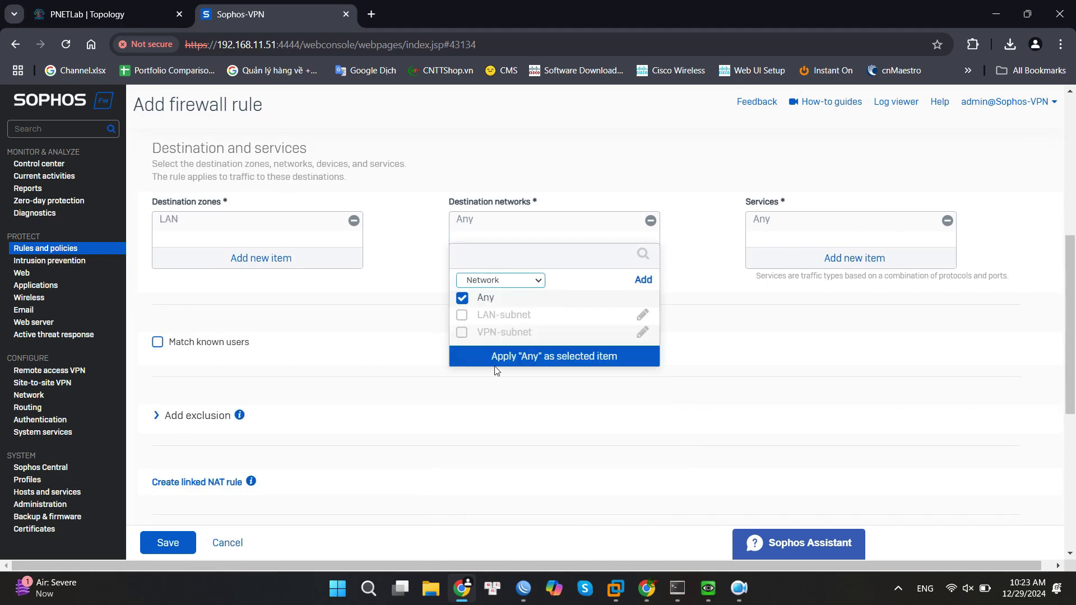
{"action": "left_click", "coordinate": [461, 297]}
{"action": "left_click", "coordinate": [461, 315]}
{"action": "left_click", "coordinate": [532, 357]}
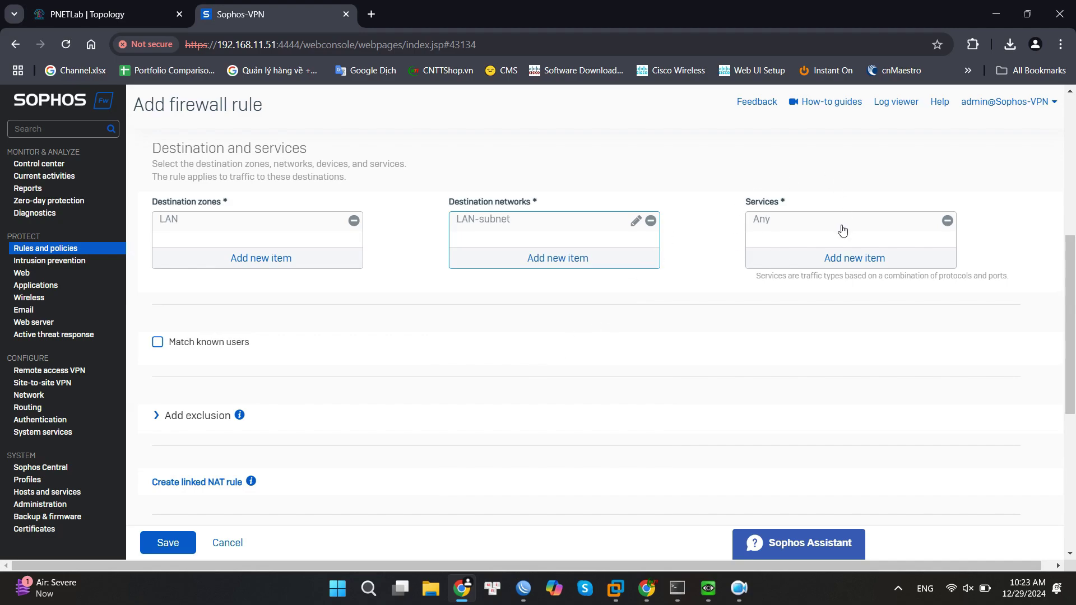
Review the services list and leave services set to Any.
{"action": "left_click", "coordinate": [872, 261]}
{"action": "scroll", "coordinate": [829, 386], "scroll_direction": "down", "scroll_amount": 2}
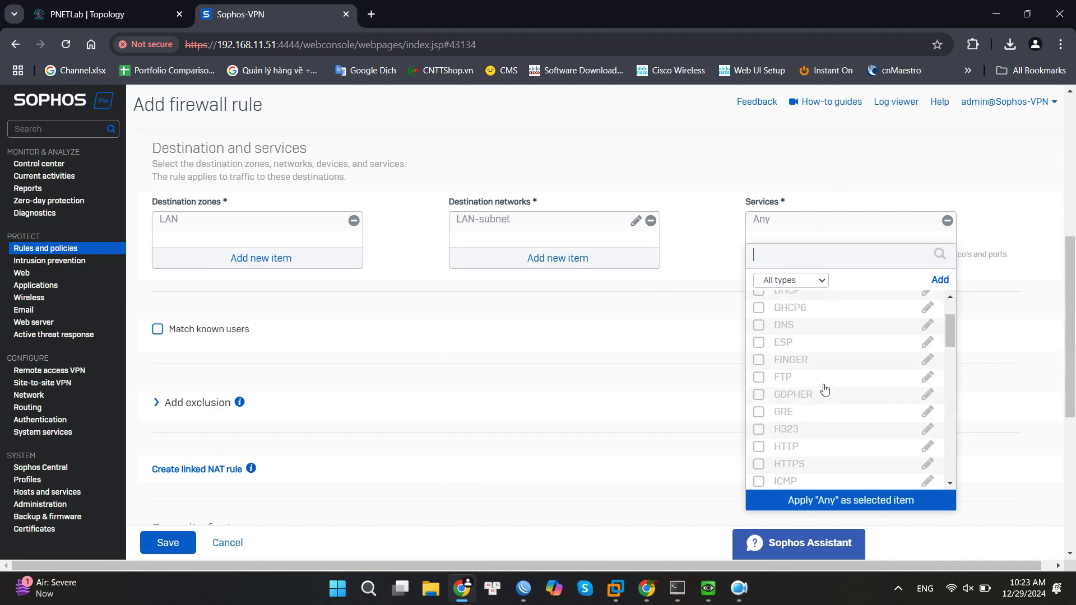
{"action": "scroll", "coordinate": [824, 389], "scroll_direction": "down", "scroll_amount": 3}
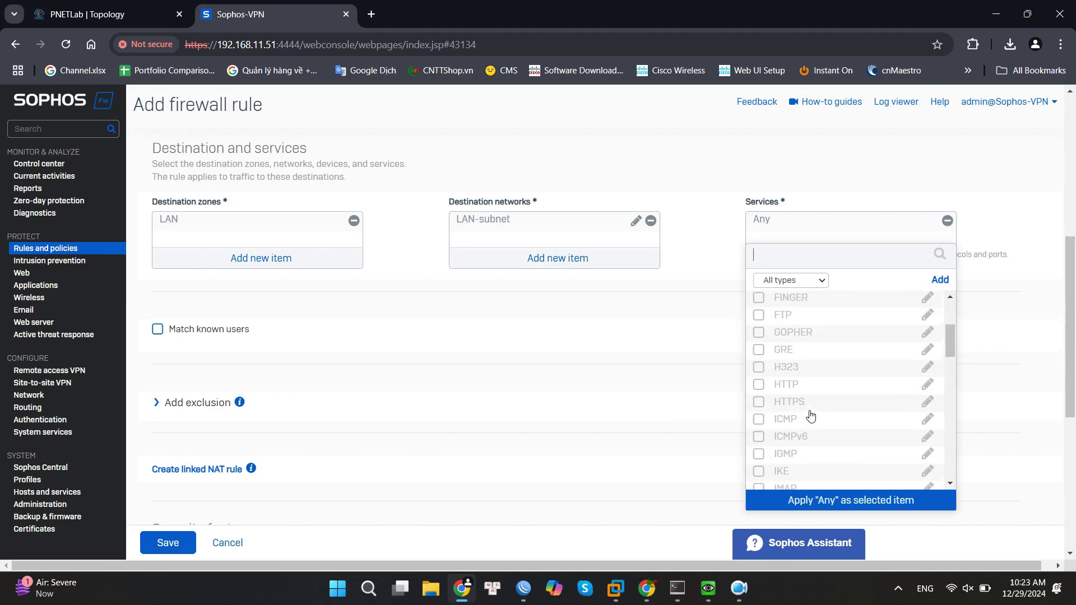
{"action": "scroll", "coordinate": [811, 415], "scroll_direction": "up", "scroll_amount": 7}
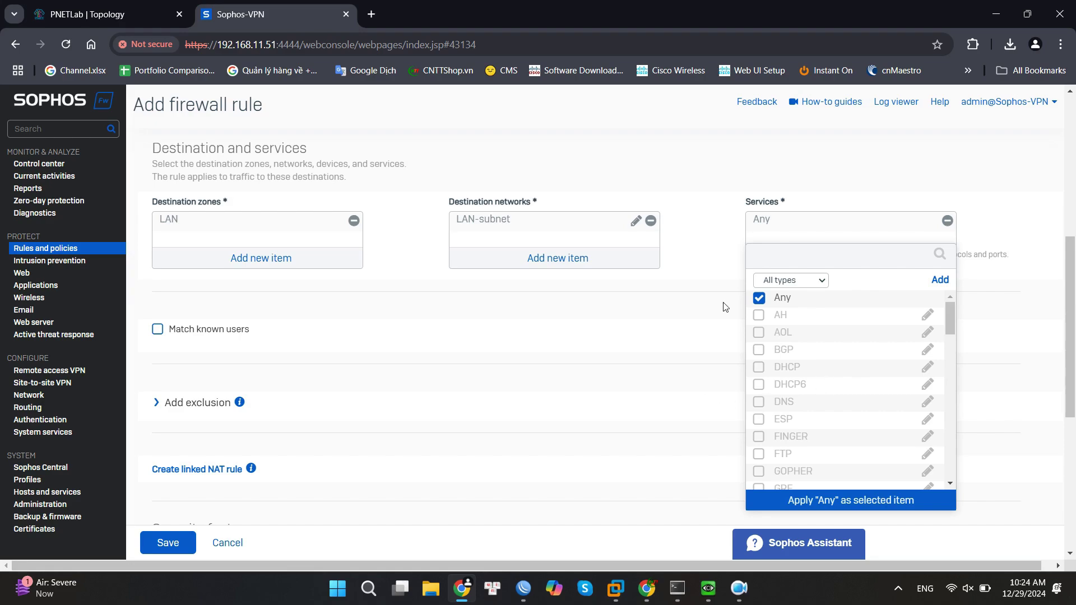
{"action": "left_click", "coordinate": [713, 277]}
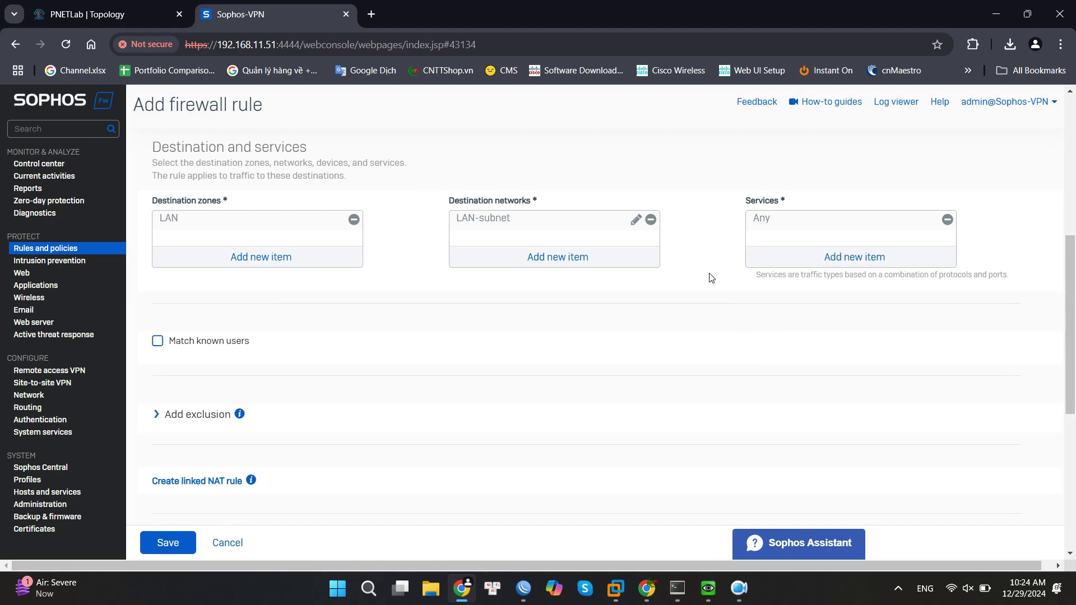
Match known users, allow only the Remote access group, and save the rule.
{"action": "scroll", "coordinate": [221, 209], "scroll_direction": "down", "scroll_amount": 1}
{"action": "left_click", "coordinate": [161, 275]}
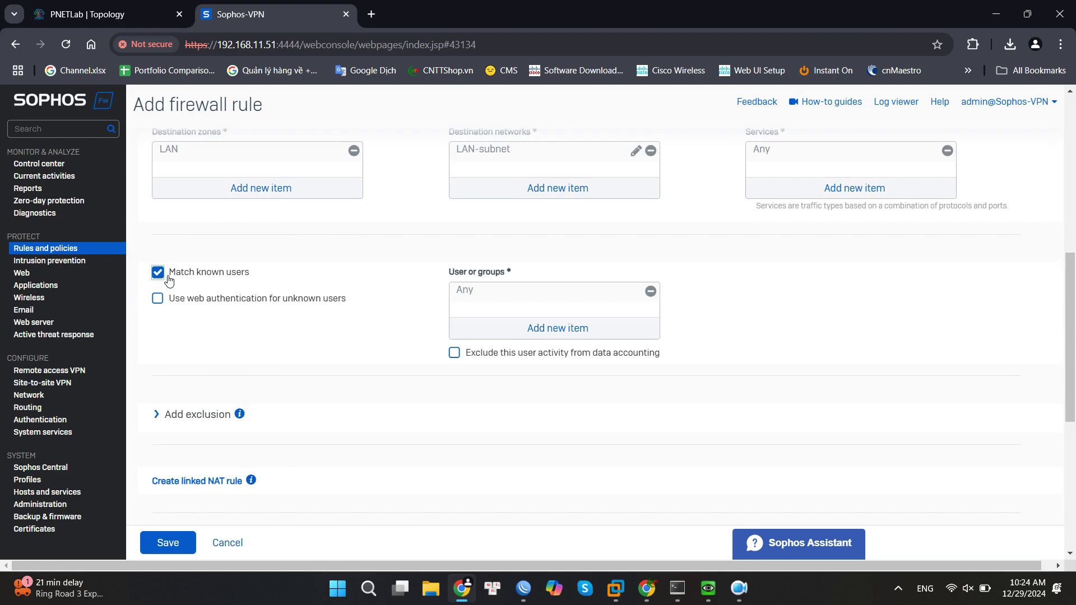
{"action": "left_click", "coordinate": [528, 328]}
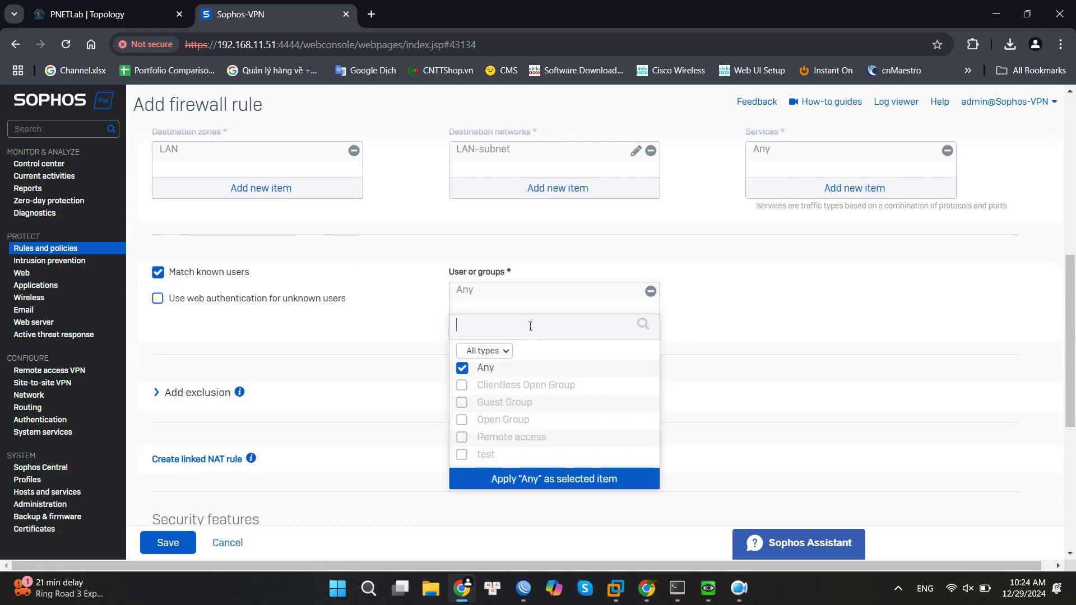
{"action": "left_click", "coordinate": [462, 368]}
{"action": "left_click", "coordinate": [463, 437]}
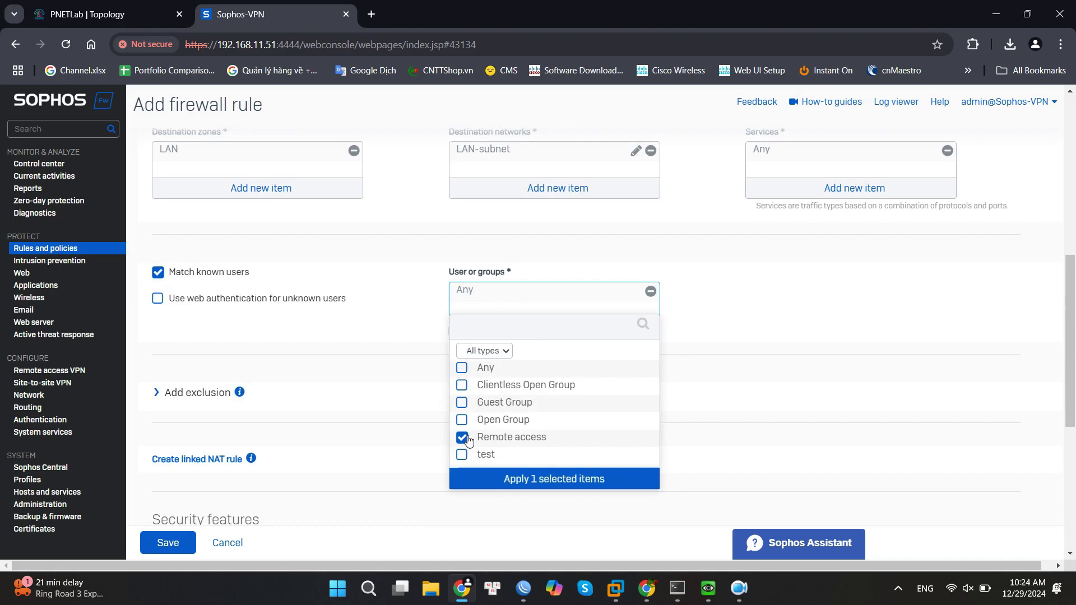
{"action": "left_click", "coordinate": [543, 480]}
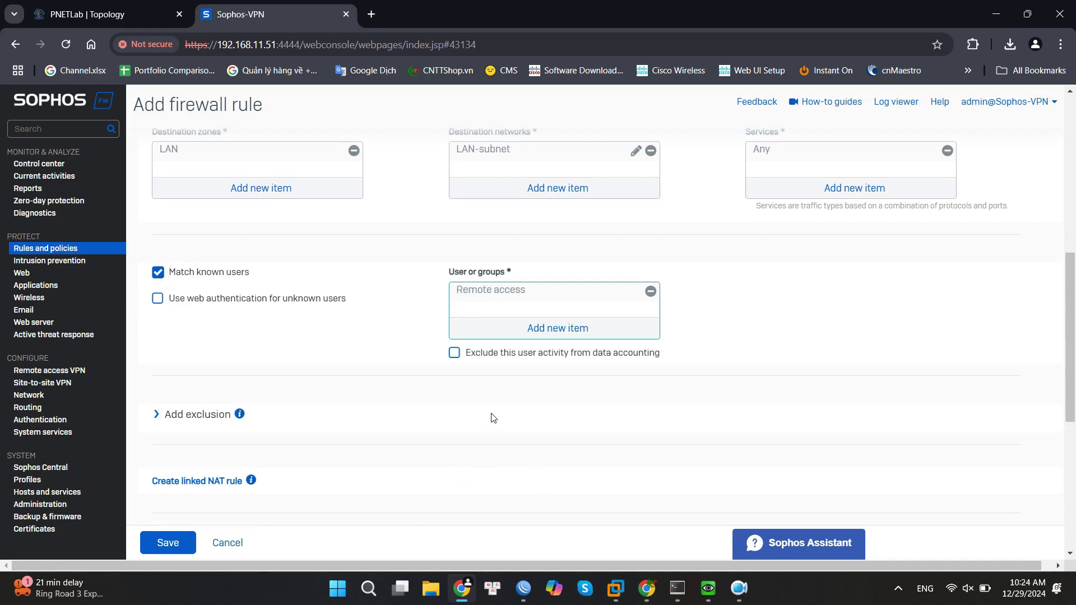
{"action": "left_click", "coordinate": [178, 542]}
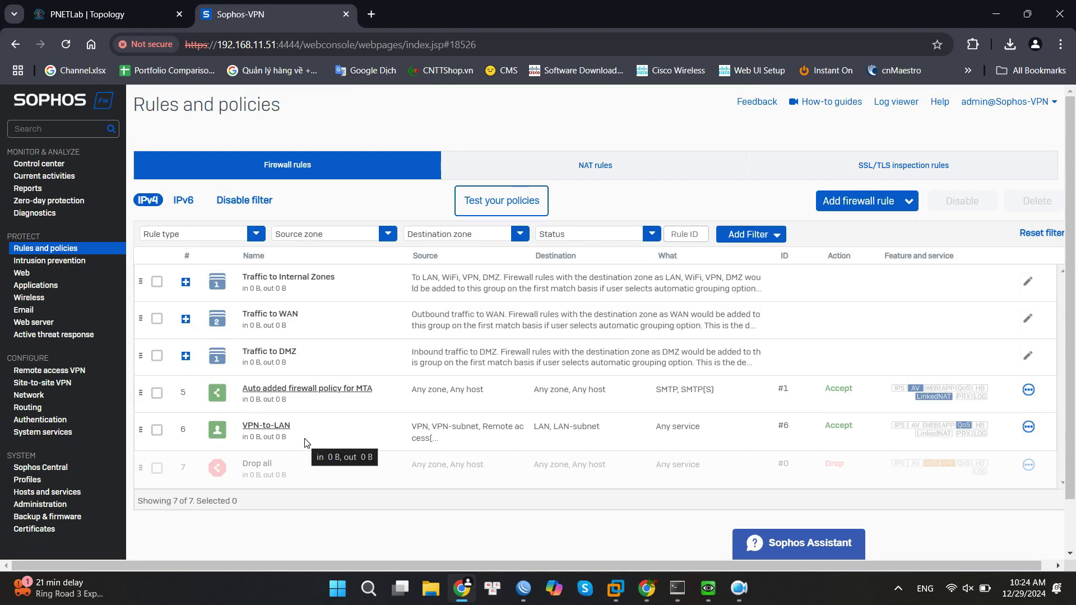
Go to Administration > Device access and inspect the Local service ACL.
{"action": "left_click", "coordinate": [44, 505]}
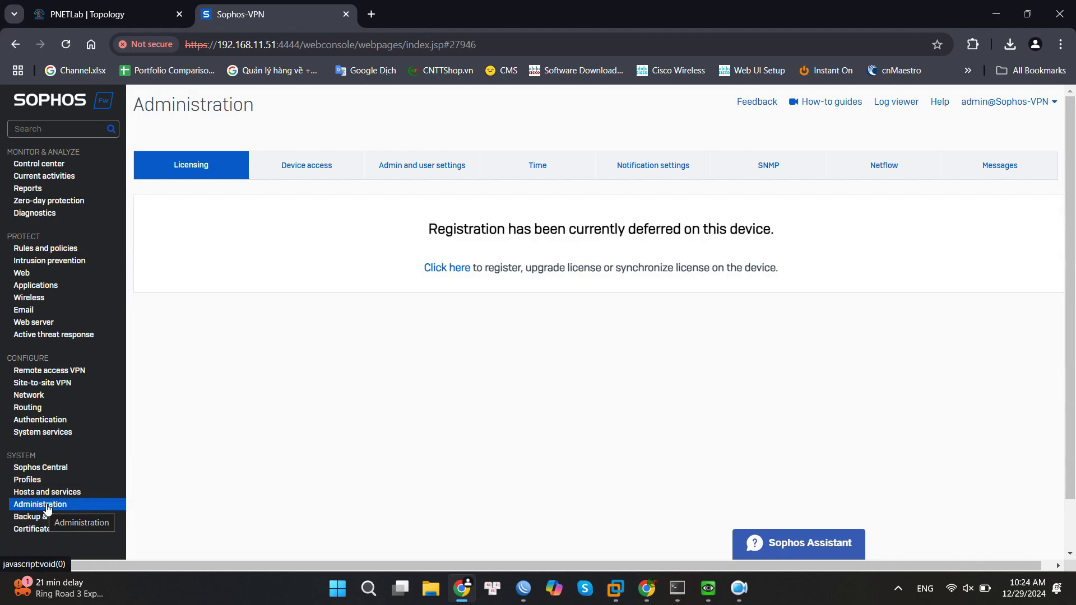
{"action": "left_click", "coordinate": [287, 165]}
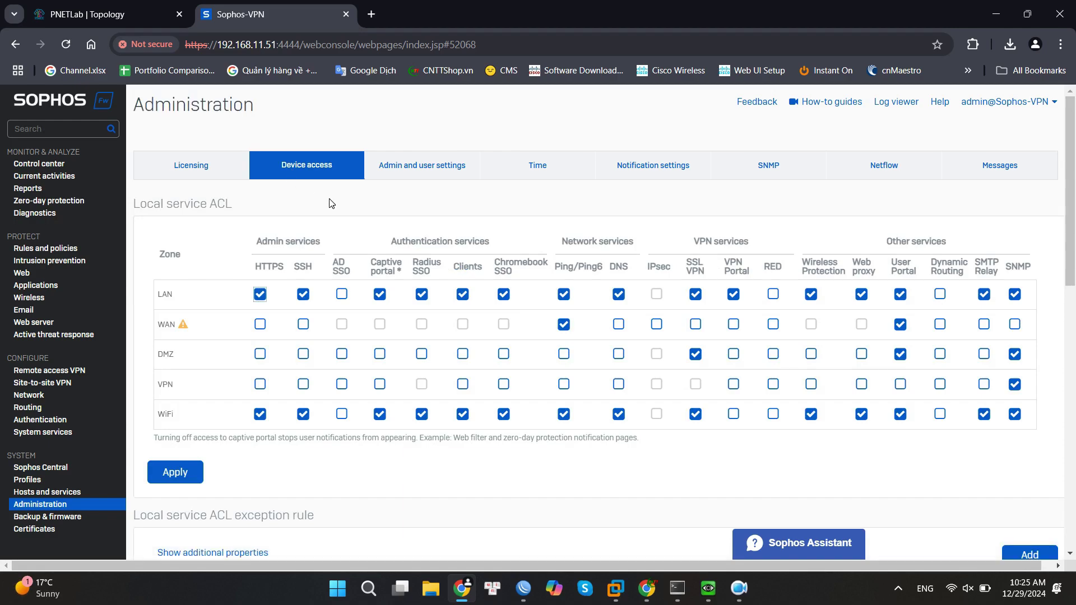
{"action": "left_click_drag", "start_coordinate": [719, 257], "coordinate": [753, 276]}
{"action": "left_click", "coordinate": [746, 268]}
Allow VPN Portal and IPsec from WAN, Ping and DNS from VPN, and confirm the changes.
{"action": "left_click", "coordinate": [736, 325]}
{"action": "left_click", "coordinate": [662, 330]}
{"action": "left_click", "coordinate": [564, 385]}
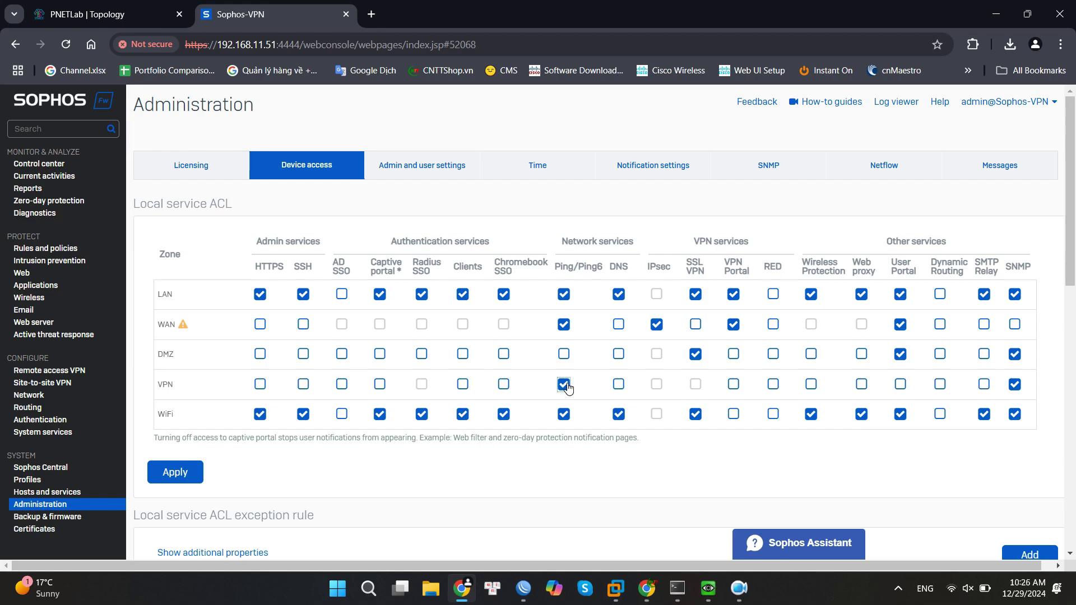
{"action": "left_click", "coordinate": [620, 385]}
{"action": "left_click", "coordinate": [175, 471]}
{"action": "left_click", "coordinate": [492, 390]}
Download sophosconnect_installer.zip from the IPsec remote access page and open File Explorer.
{"action": "left_click", "coordinate": [47, 372]}
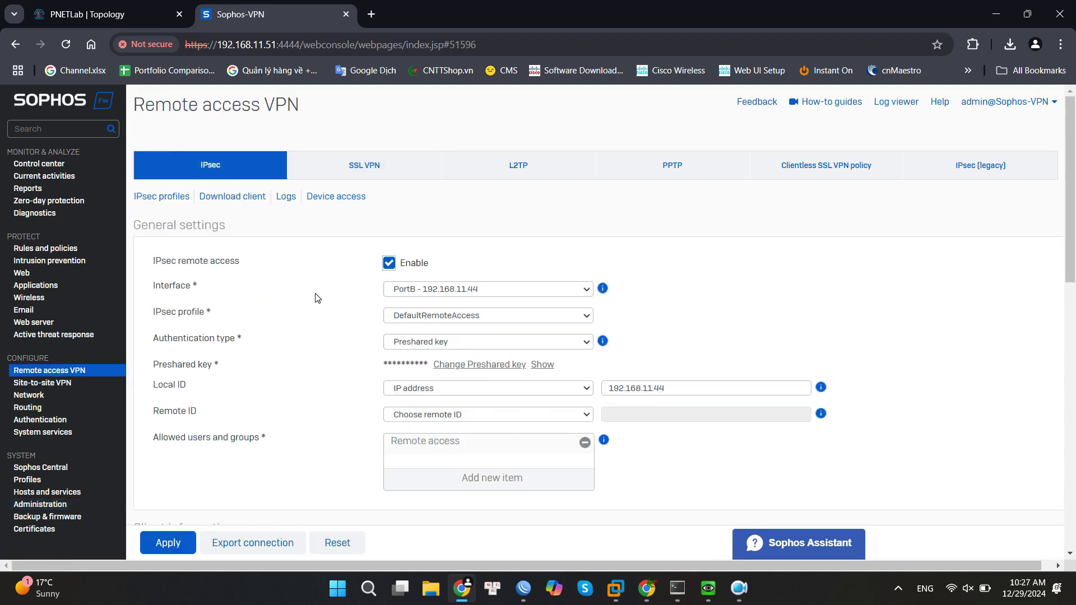
{"action": "left_click", "coordinate": [246, 200]}
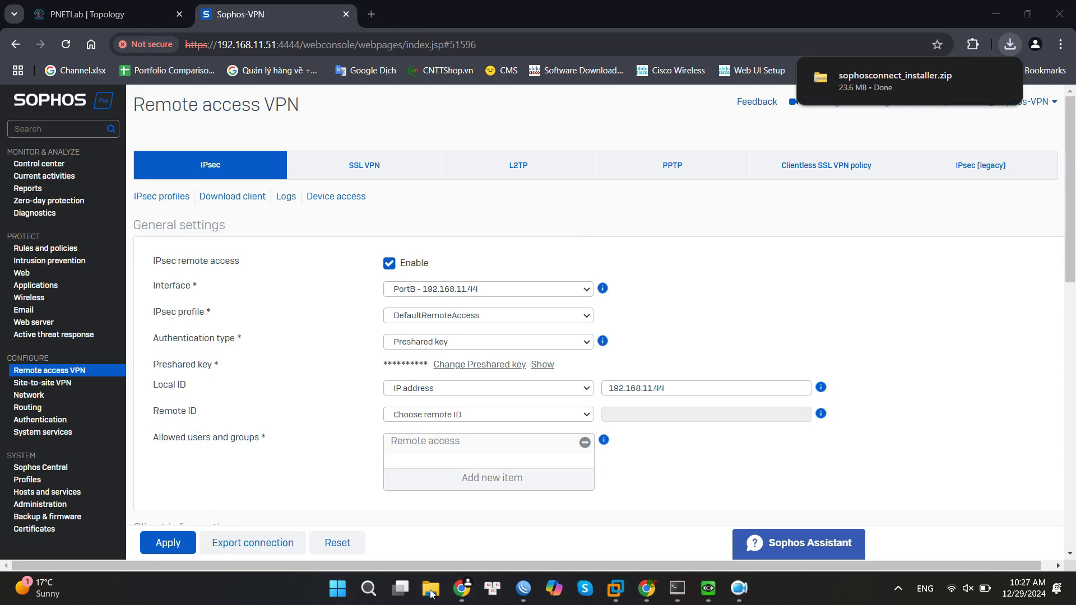
{"action": "left_click", "coordinate": [430, 588]}
Extract sophosconnect_installer.zip into its own folder, overwriting all, check its files, then close Explorer.
{"action": "left_click", "coordinate": [392, 335]}
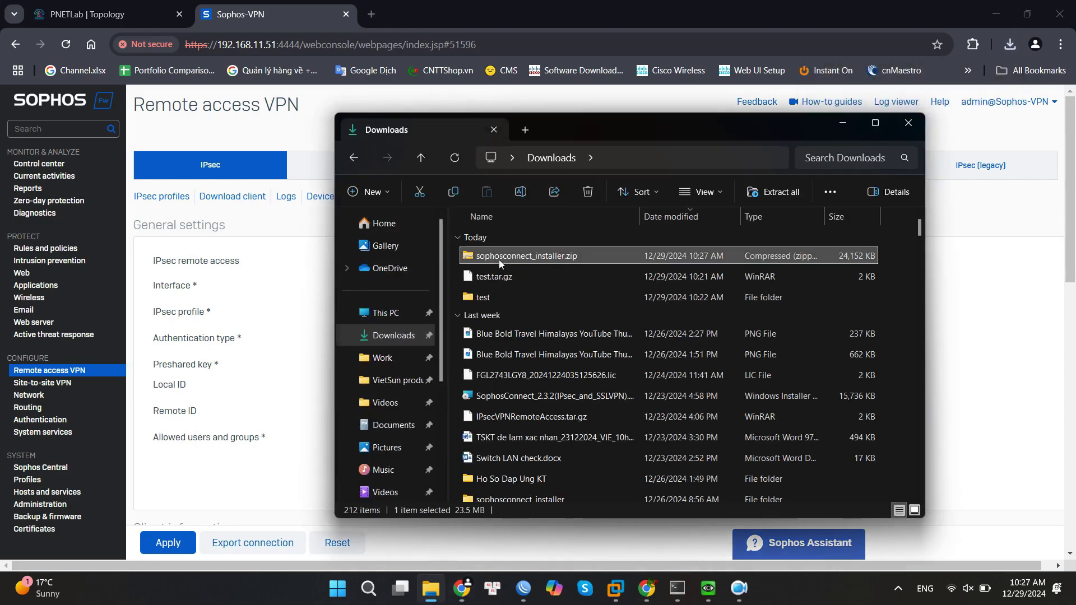
{"action": "right_click", "coordinate": [498, 260]}
{"action": "left_click", "coordinate": [562, 455]}
{"action": "left_click", "coordinate": [590, 336]}
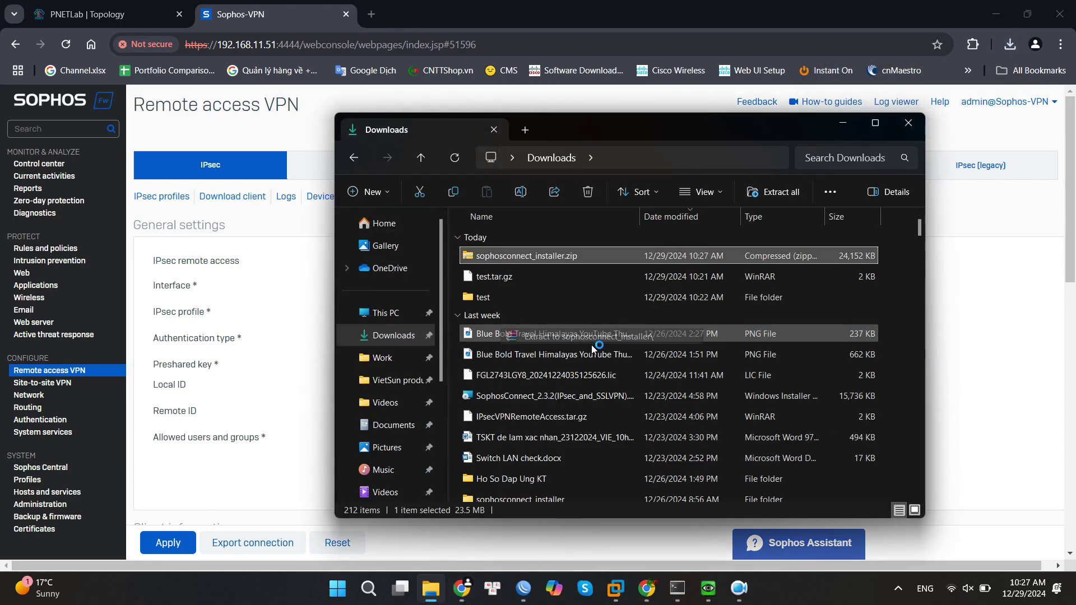
{"action": "left_click", "coordinate": [513, 362]}
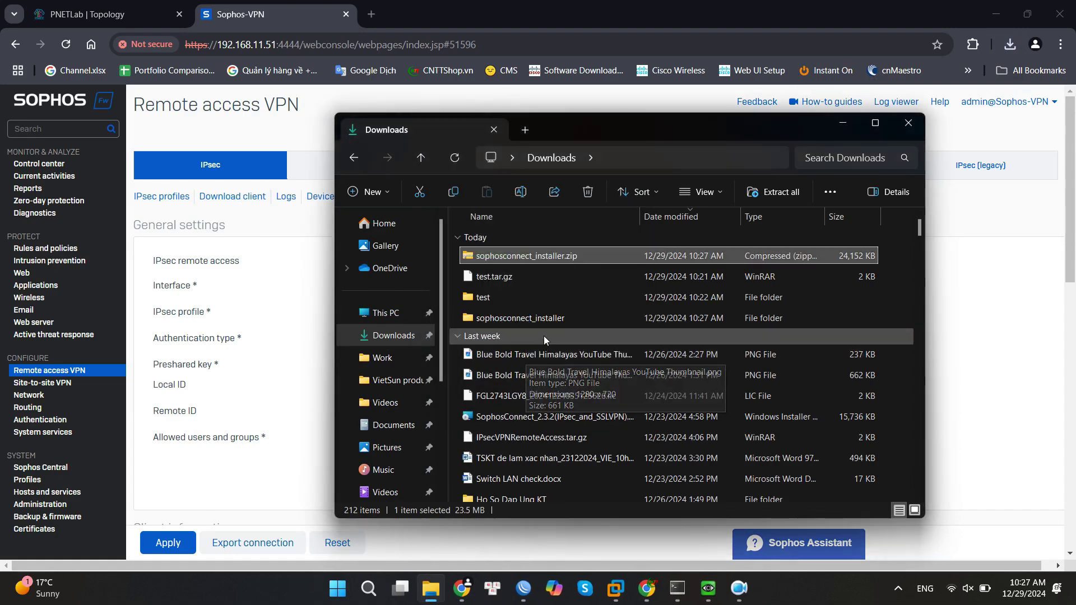
{"action": "double_click", "coordinate": [517, 321]}
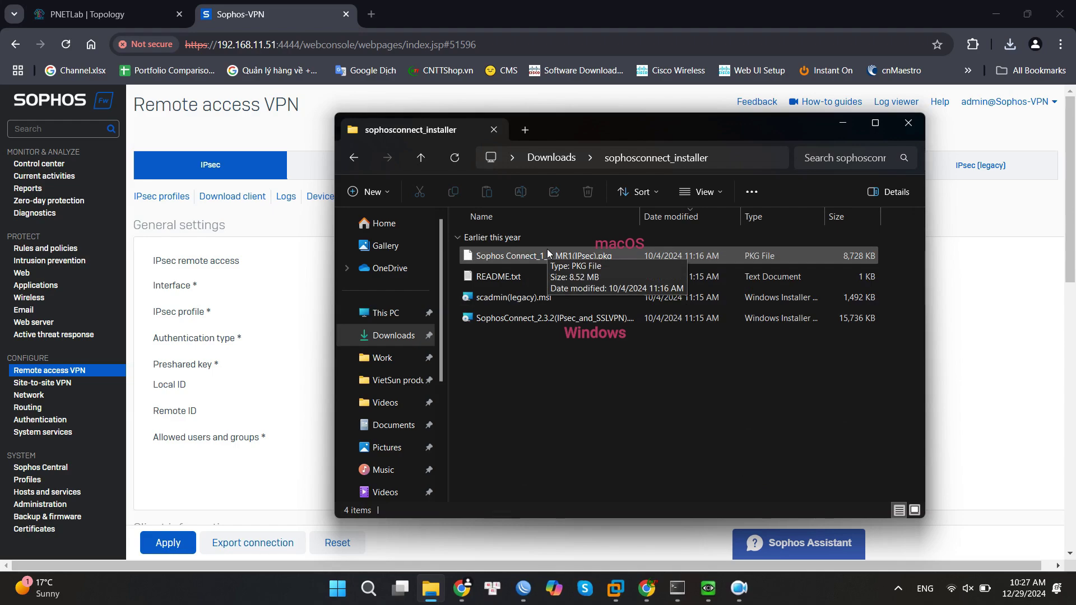
{"action": "left_click", "coordinate": [907, 123]}
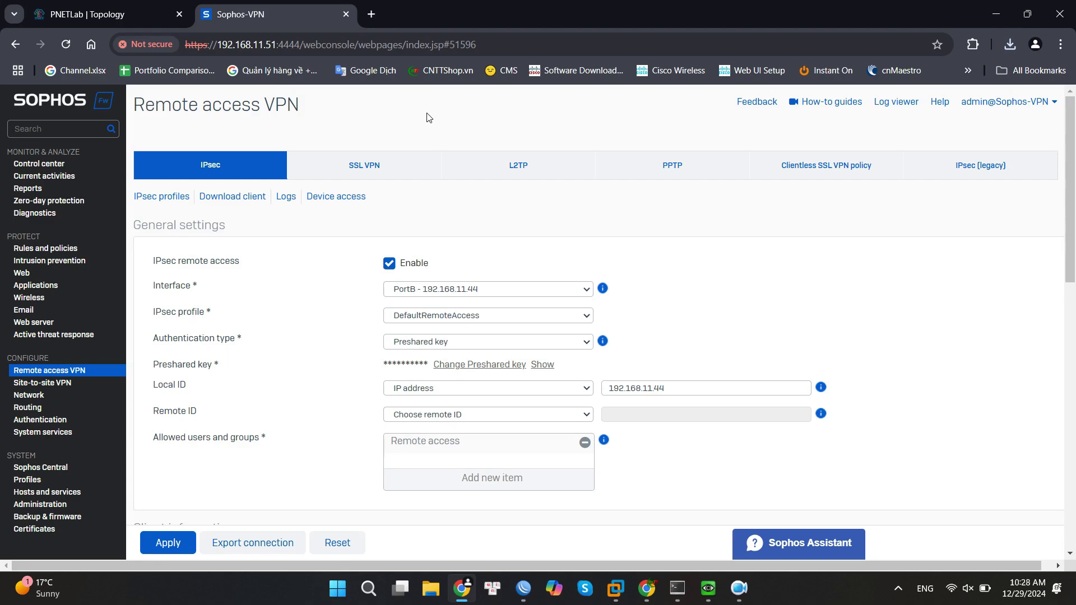
{"action": "left_click", "coordinate": [371, 16]}
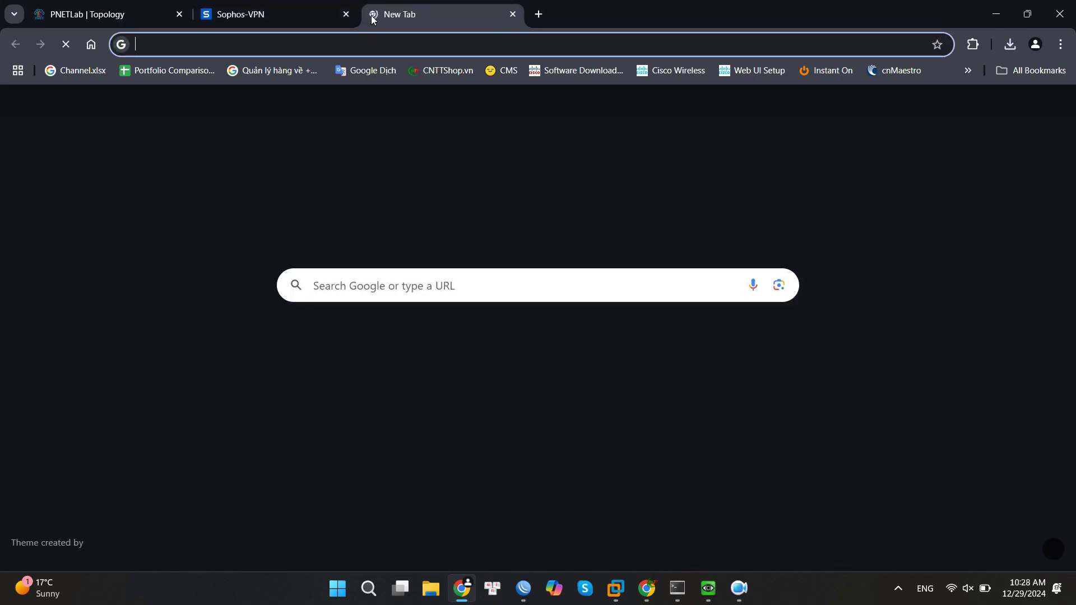
{"action": "left_click", "coordinate": [397, 45]}
{"action": "type", "text": "https://192.168.11.100:4444"}
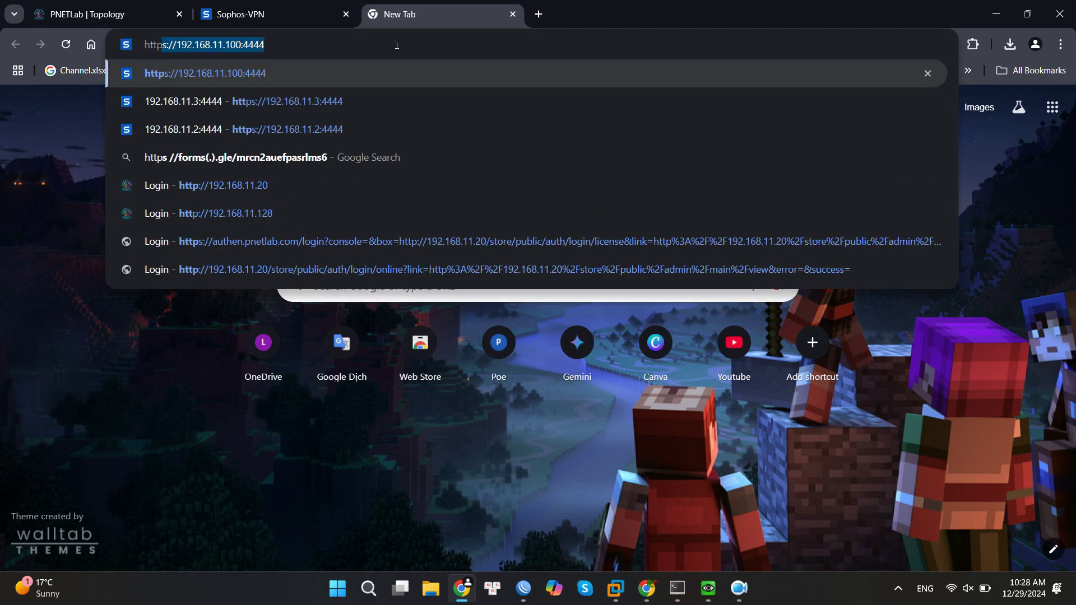
{"action": "key", "text": "Right"}
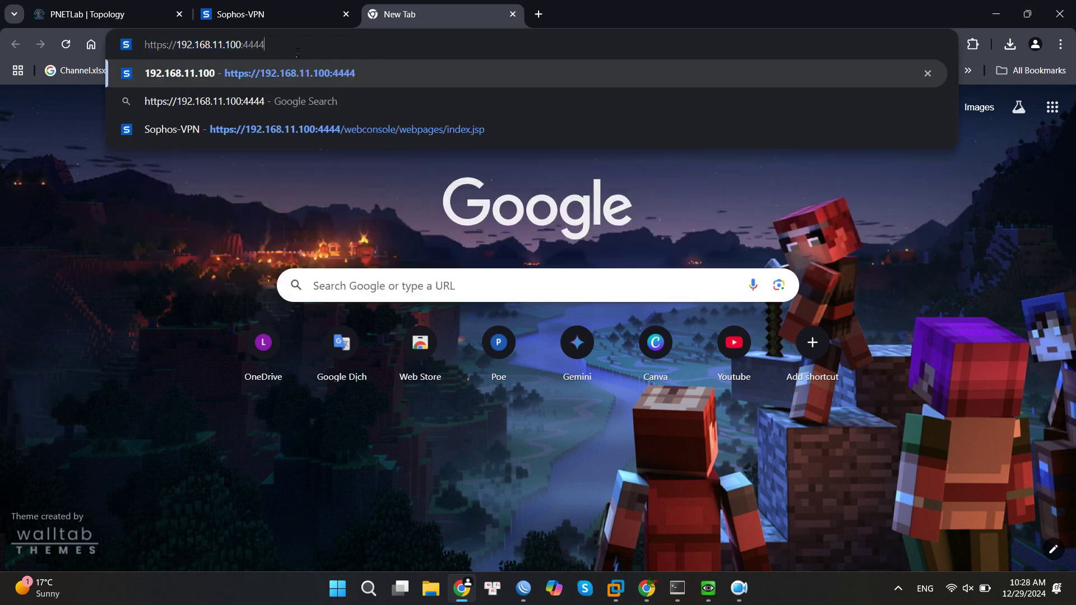
{"action": "key", "text": "BackSpace"}
{"action": "key", "text": "BackSpace"}
{"action": "key", "text": "BackSpace"}
{"action": "key", "text": "BackSpace"}
{"action": "key", "text": "BackSpace"}
{"action": "key", "text": "BackSpace"}
{"action": "key", "text": "BackSpace"}
{"action": "key", "text": "BackSpace"}
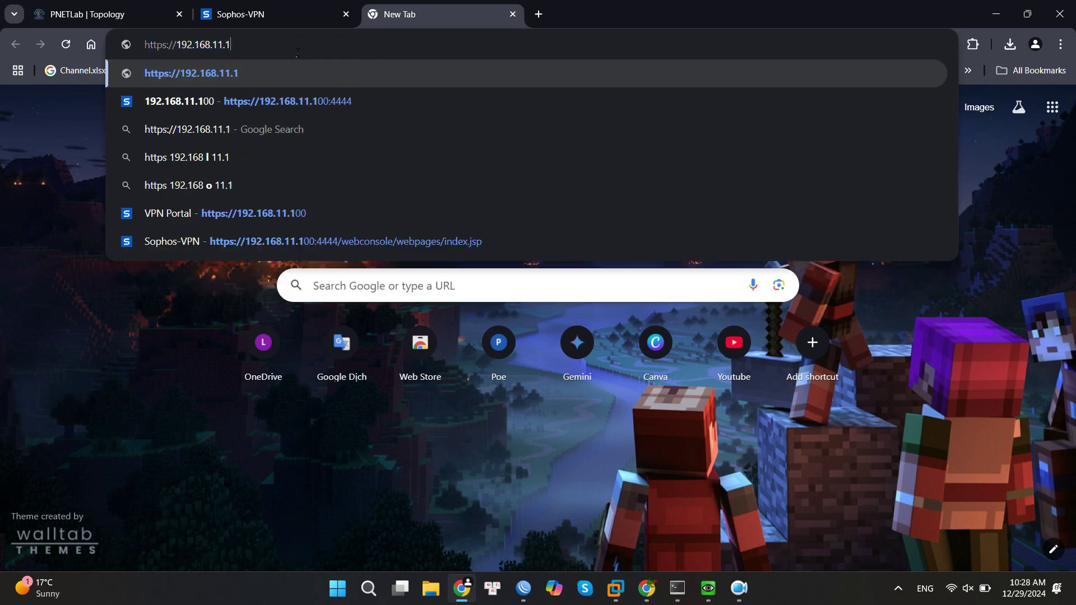
{"action": "type", "text": "51"}
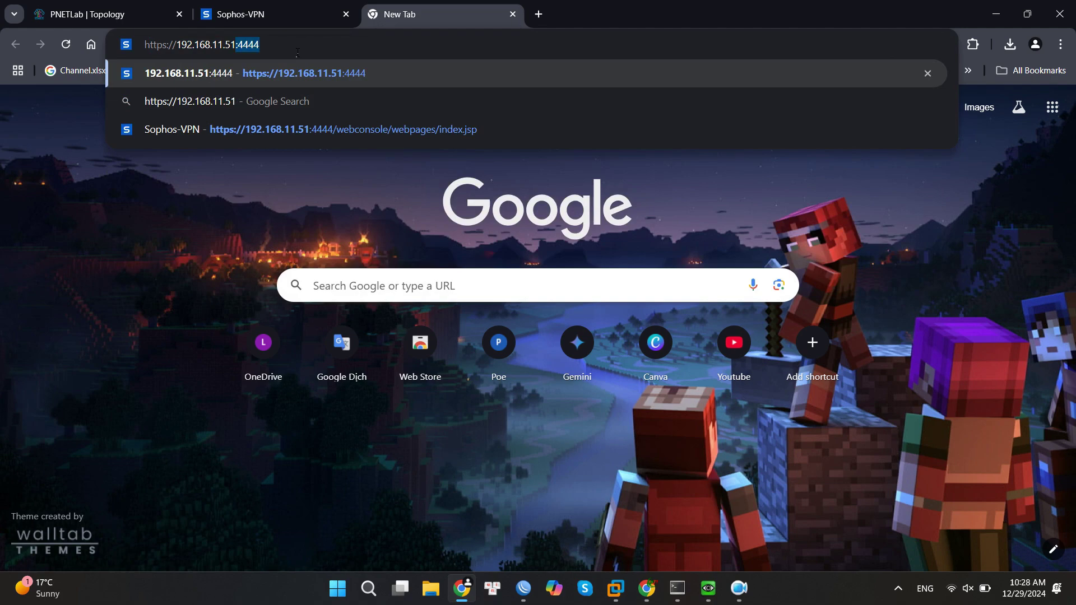
{"action": "type", "text": ":443"}
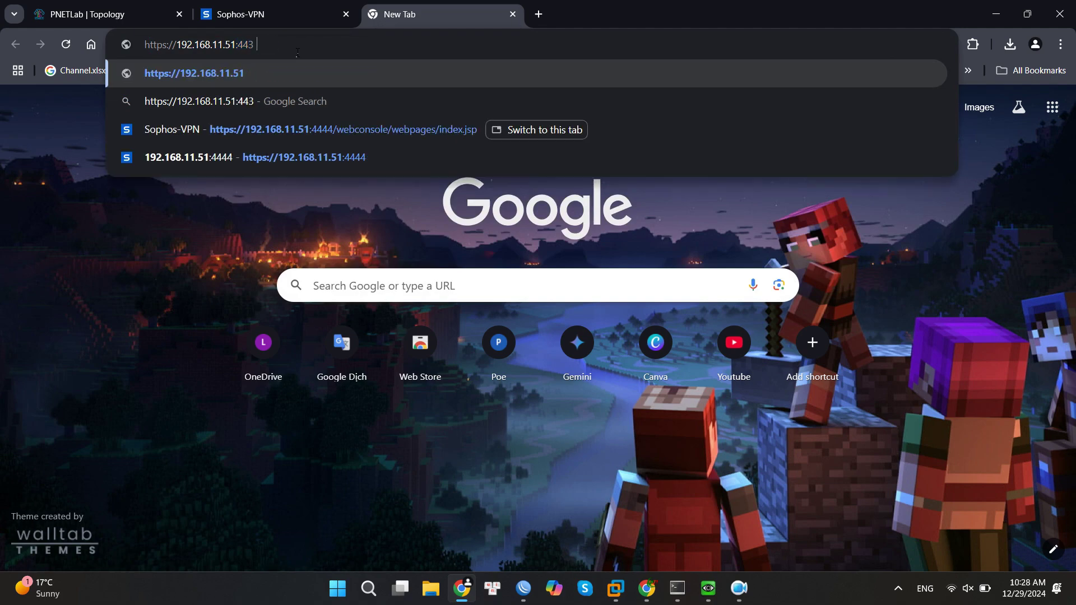
{"action": "key", "text": "Return"}
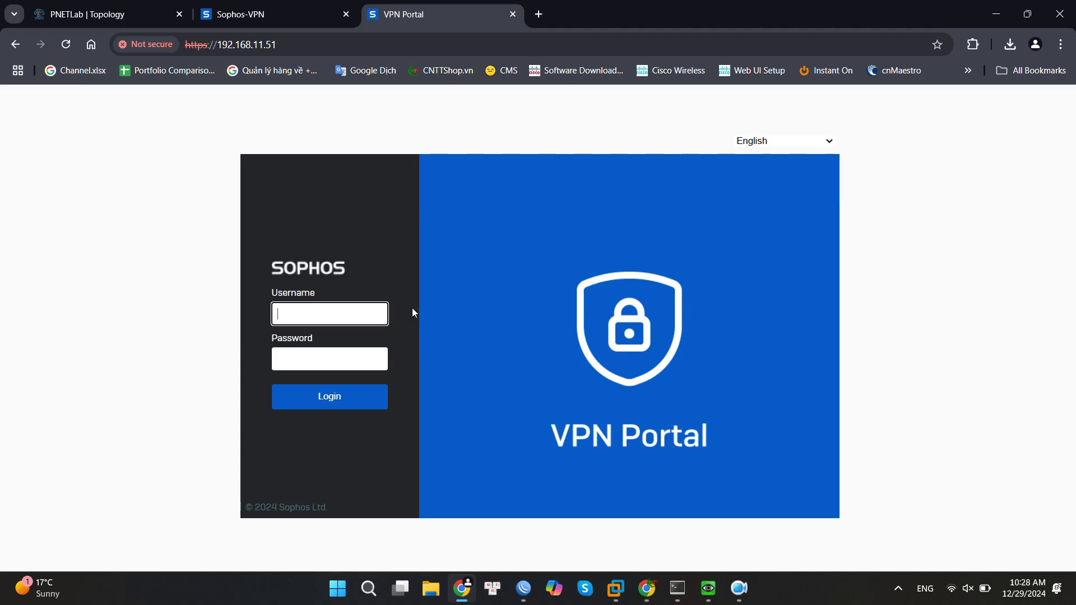
{"action": "left_click", "coordinate": [277, 45]}
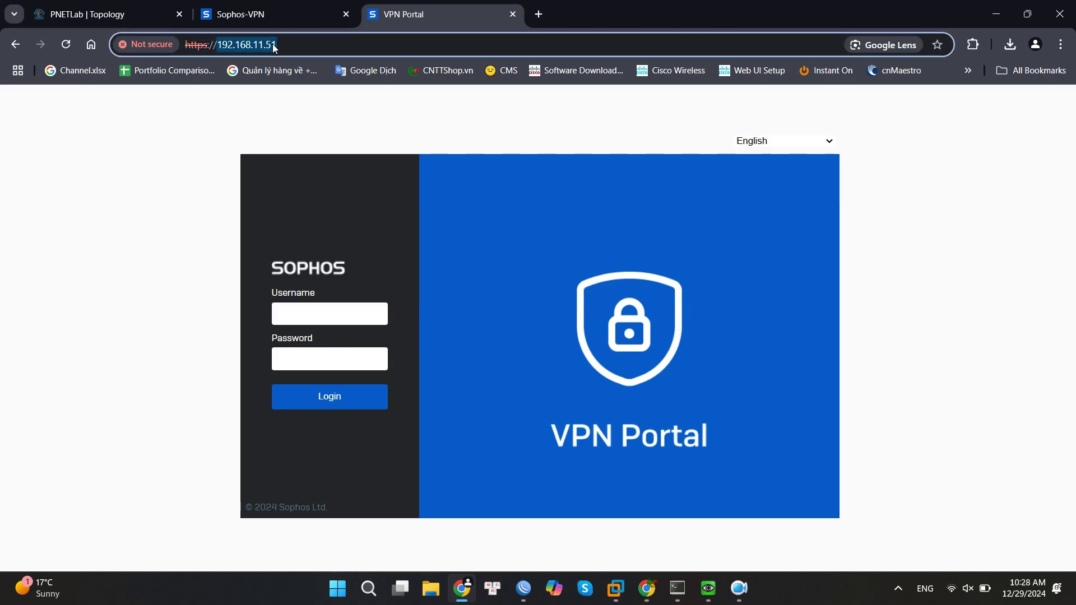
{"action": "left_click", "coordinate": [275, 45]}
{"action": "key", "text": "BackSpace"}
{"action": "key", "text": "BackSpace"}
{"action": "key", "text": "BackSpace"}
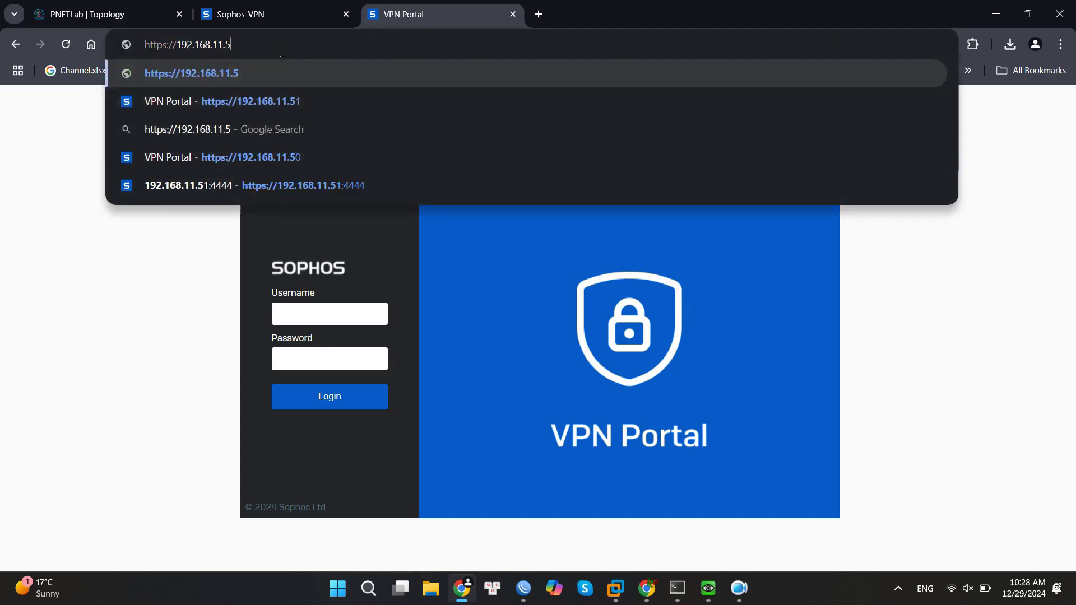
{"action": "type", "text": "."}
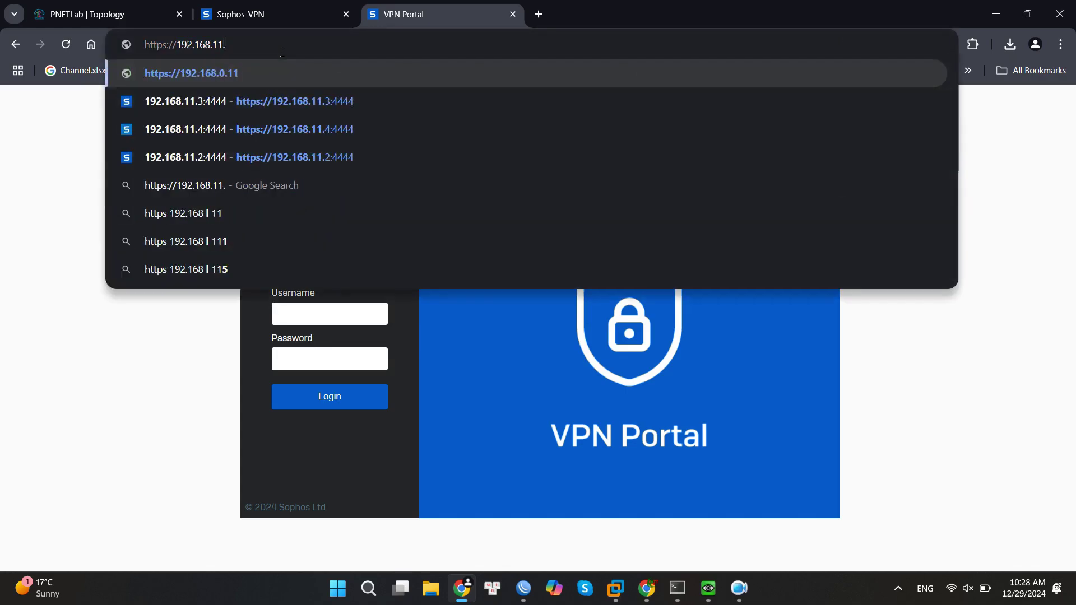
{"action": "type", "text": "44:"}
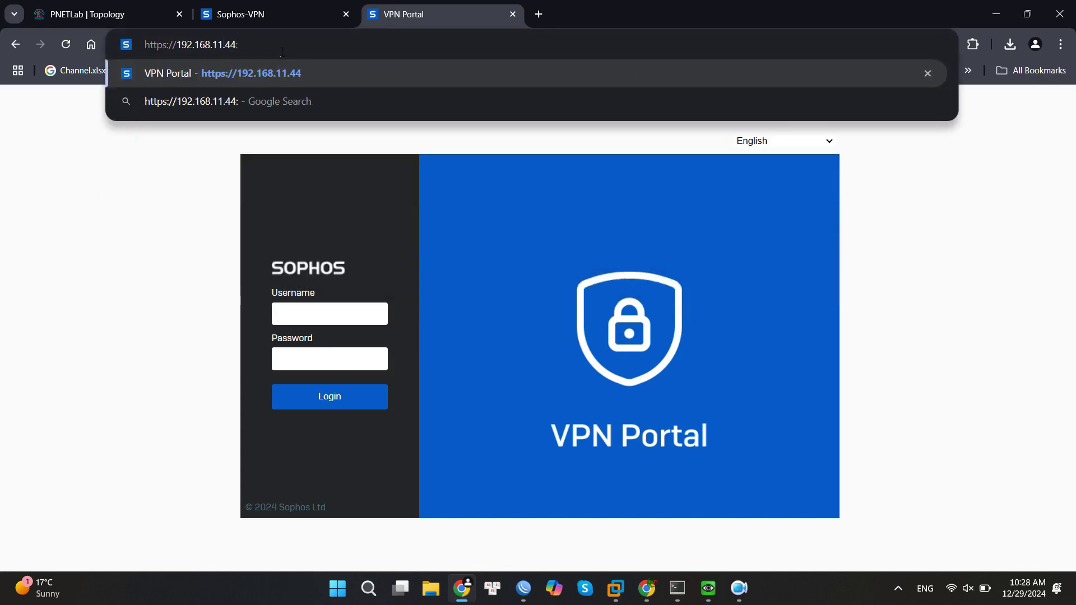
{"action": "type", "text": "443"}
{"action": "key", "text": "Return"}
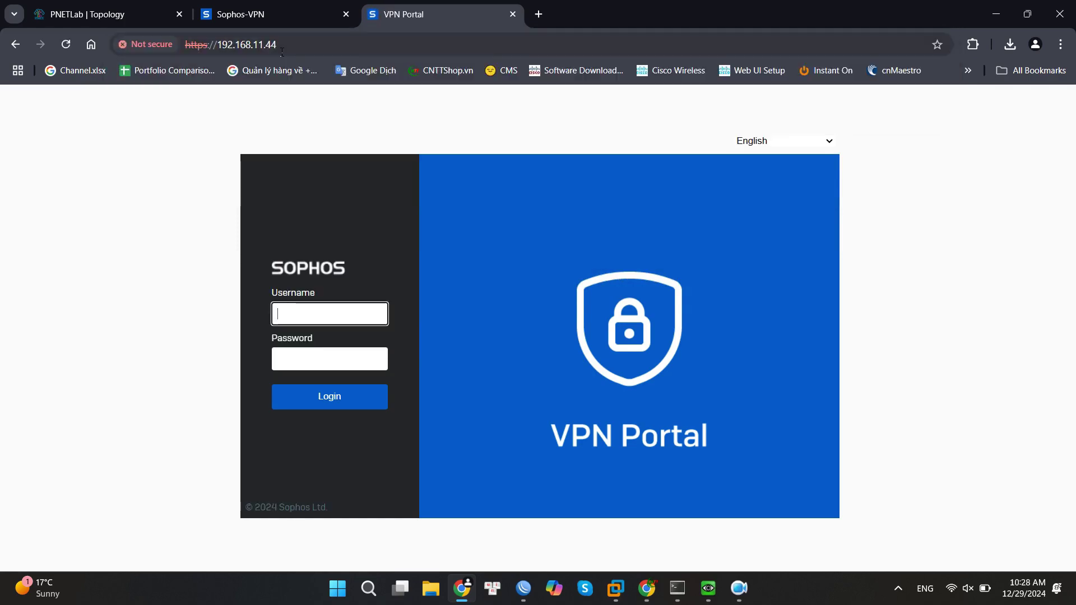
Log in to the VPN Portal with the test user's username and password.
{"action": "type", "text": "tes"}
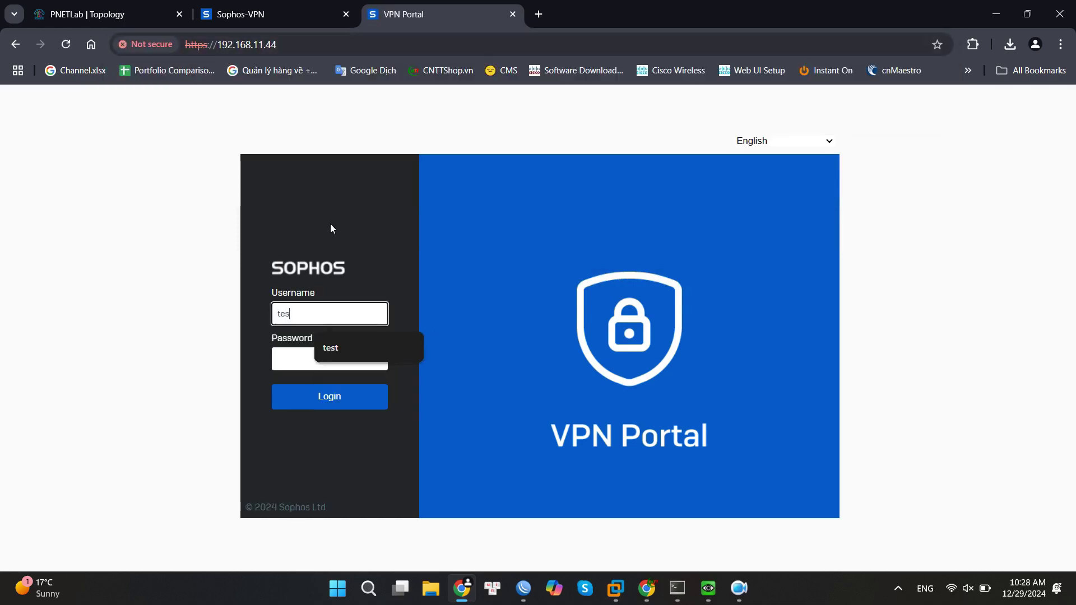
{"action": "key", "text": "Down"}
{"action": "key", "text": "Return"}
{"action": "left_click", "coordinate": [313, 364]}
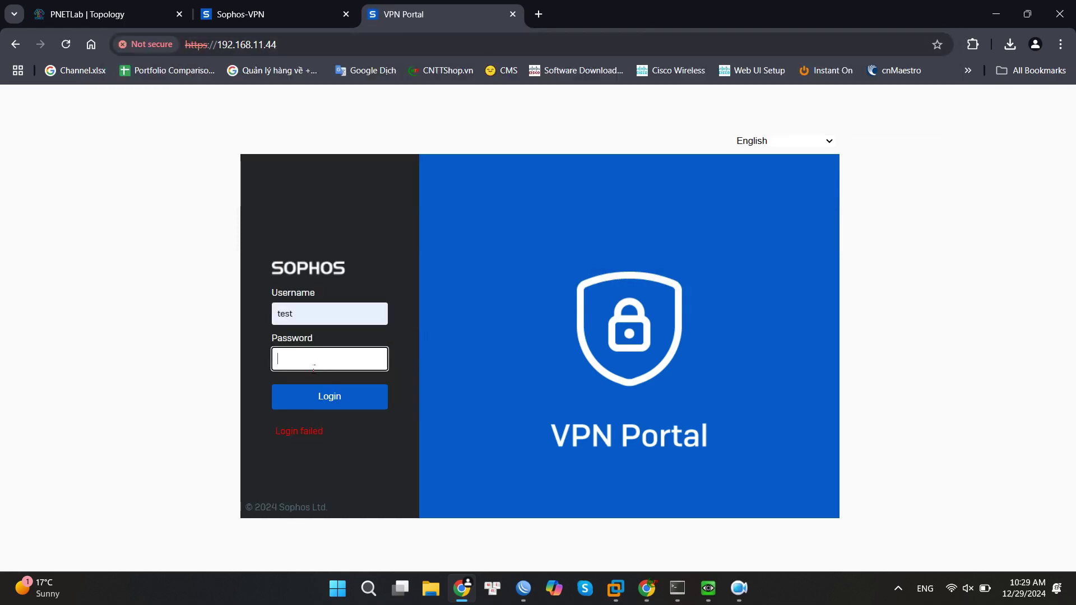
{"action": "type", "text": "test234"}
{"action": "left_click", "coordinate": [330, 399]}
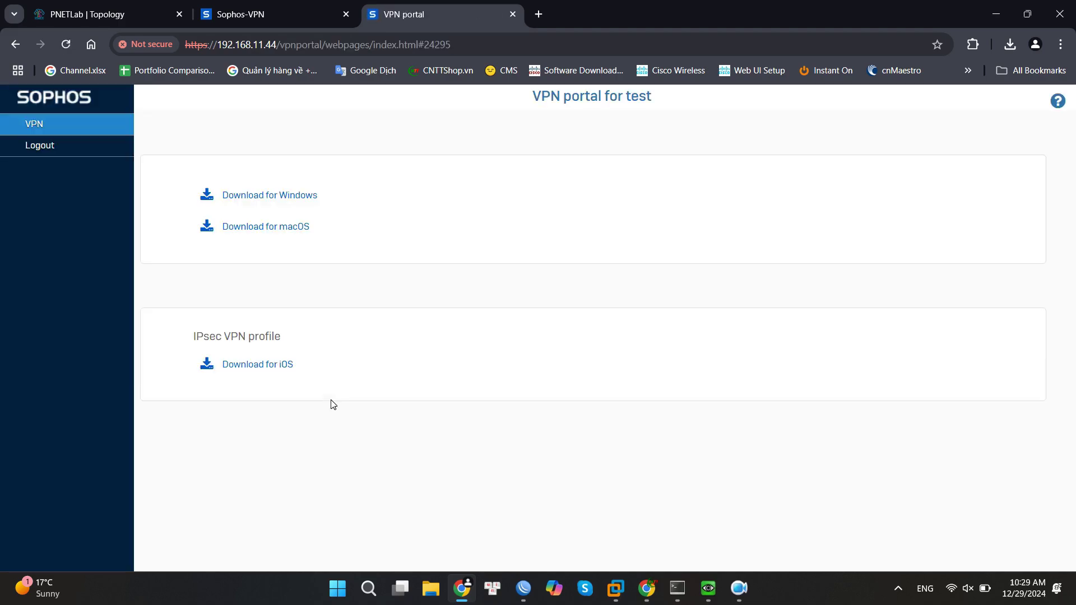
Download and run the Sophos Connect Windows installer, then launch the Sophos Connect client.
{"action": "left_click", "coordinate": [289, 201]}
{"action": "key", "text": "super+e"}
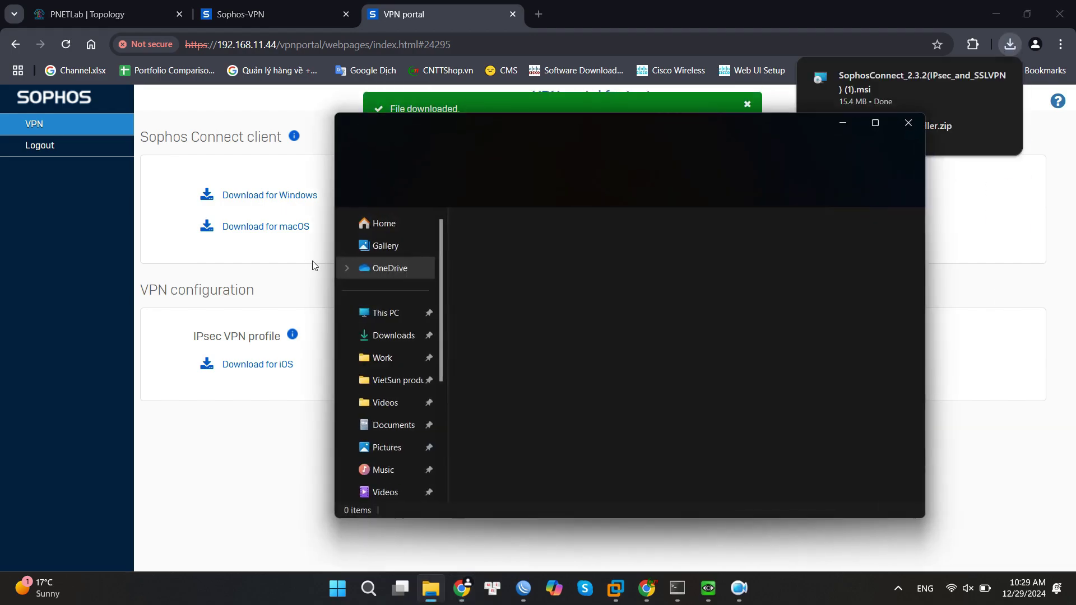
{"action": "left_click", "coordinate": [393, 335]}
{"action": "double_click", "coordinate": [513, 253]}
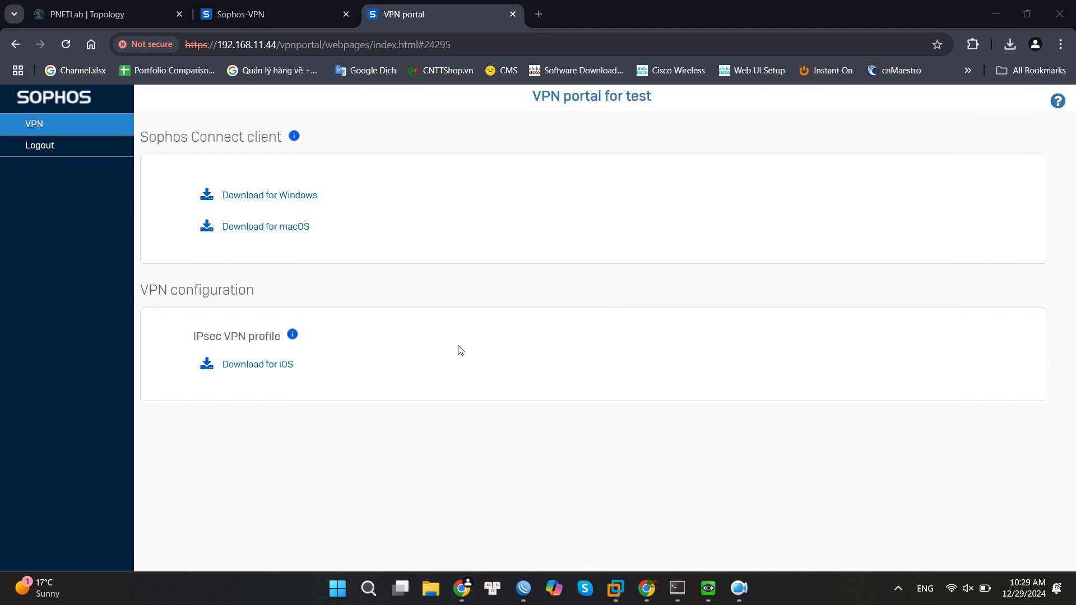
{"action": "left_click", "coordinate": [337, 588]}
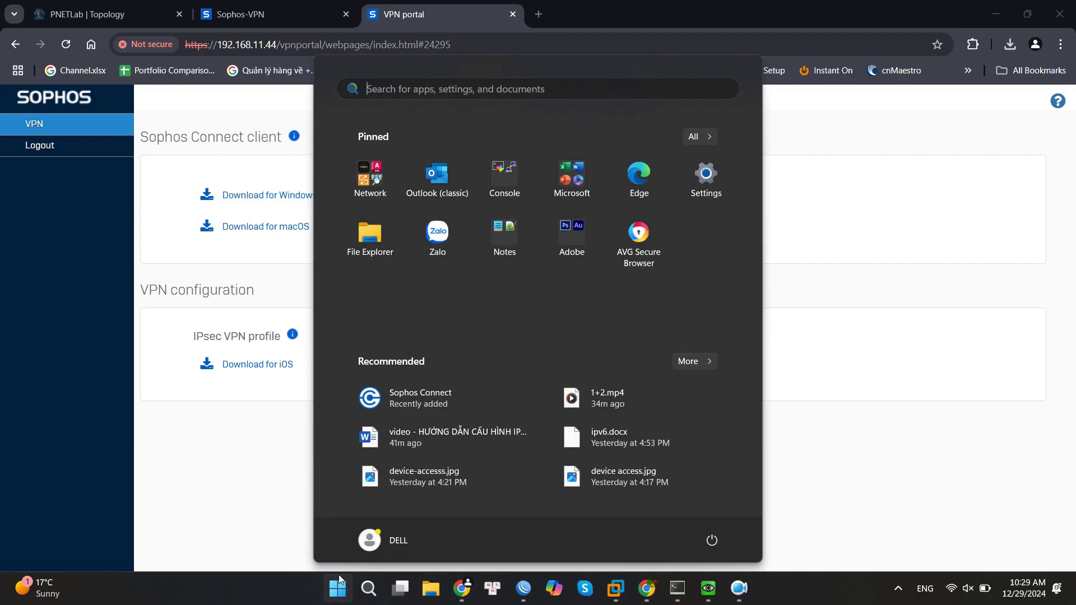
{"action": "left_click", "coordinate": [399, 401]}
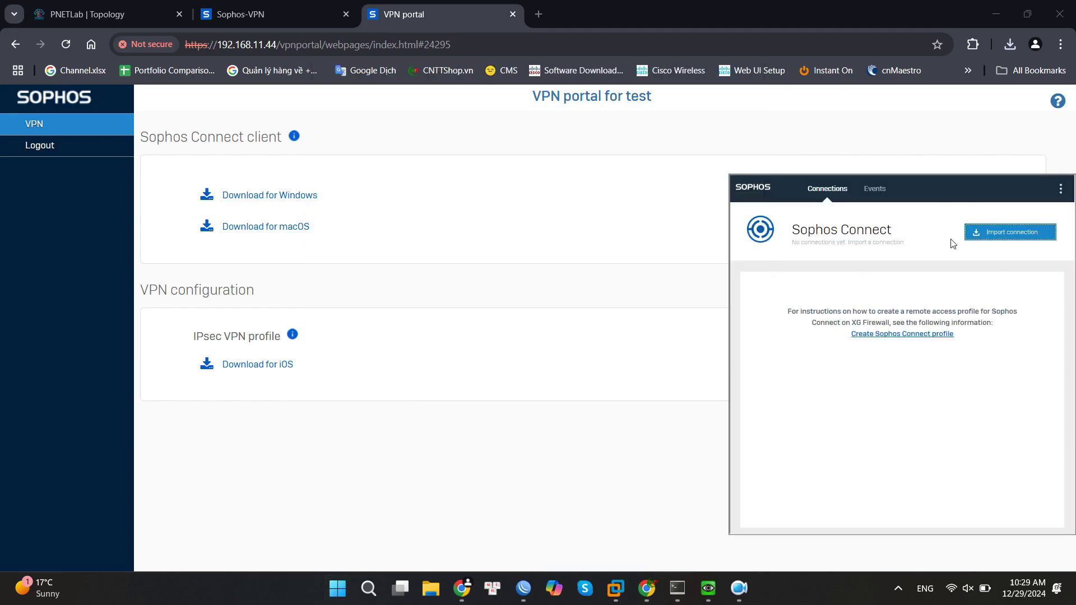
Import the test.scx profile from Downloads\test\tmp into Sophos Connect.
{"action": "left_click", "coordinate": [991, 234]}
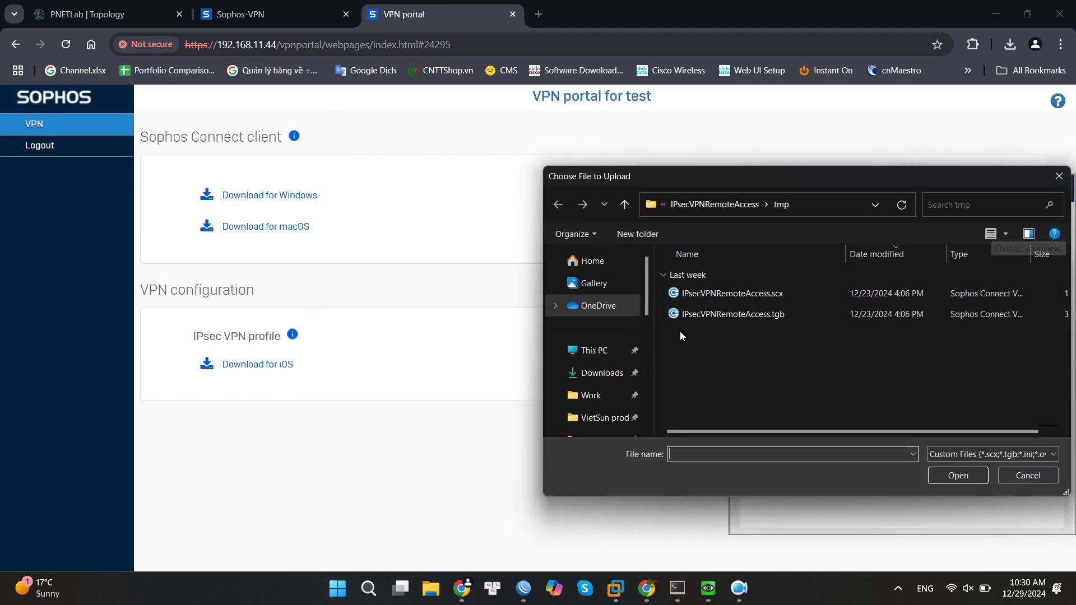
{"action": "left_click", "coordinate": [591, 377]}
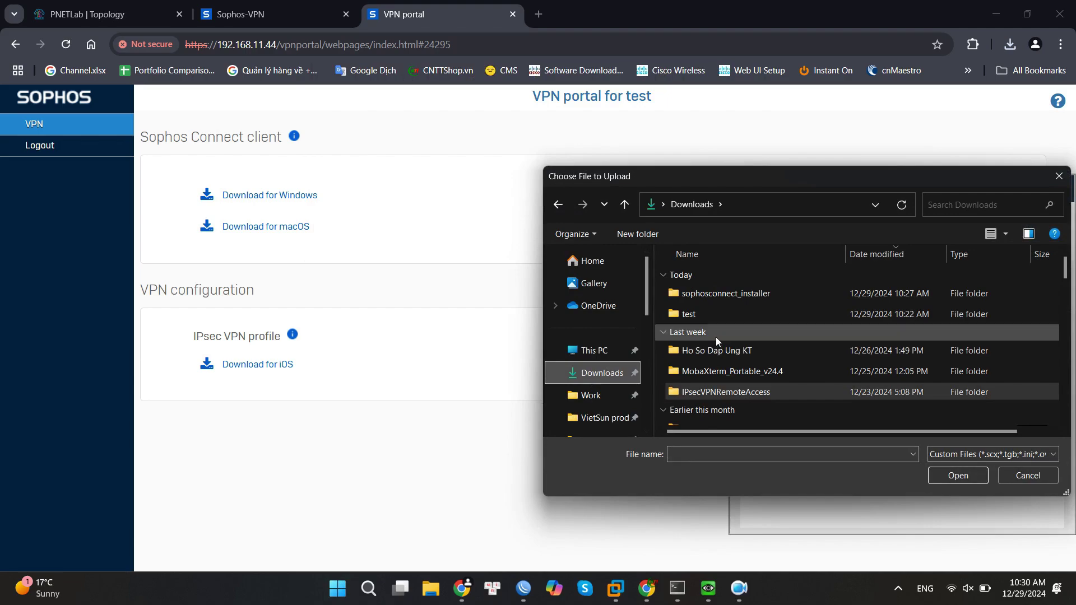
{"action": "left_click", "coordinate": [681, 317]}
{"action": "double_click", "coordinate": [681, 315]}
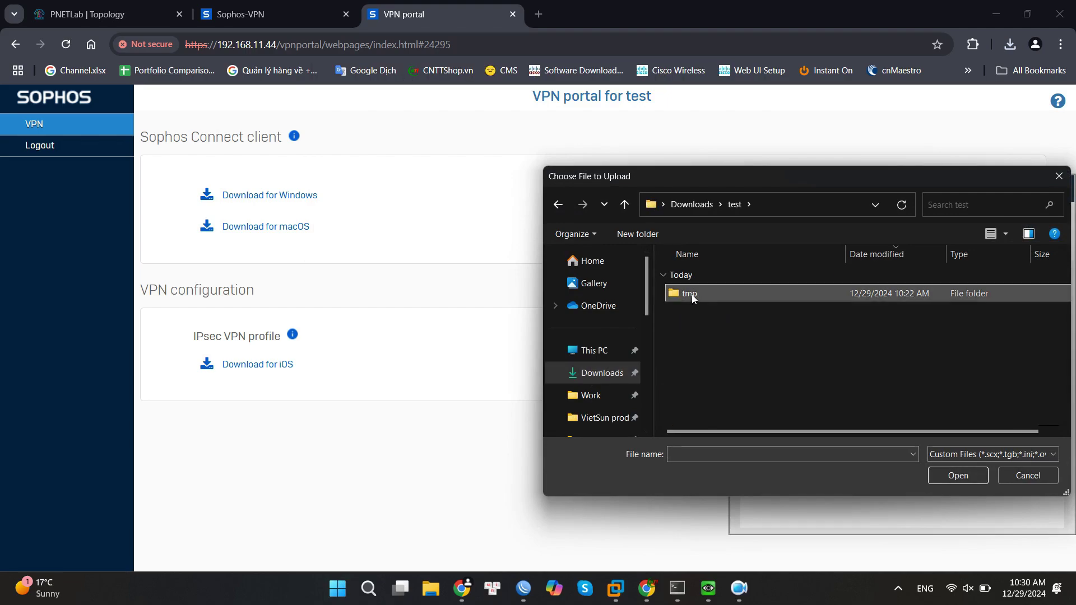
{"action": "double_click", "coordinate": [691, 294]}
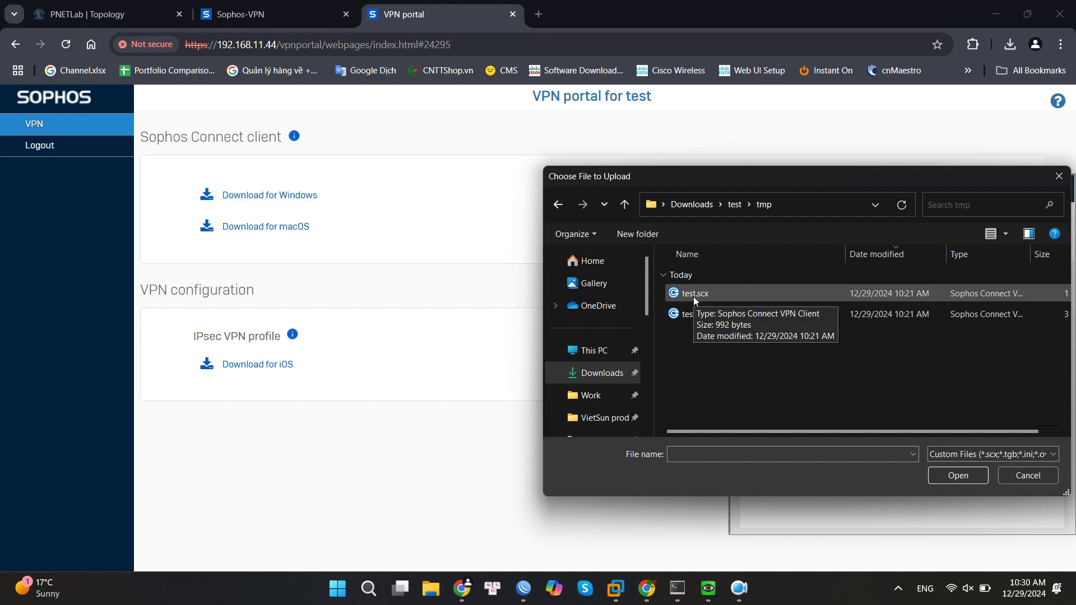
{"action": "left_click", "coordinate": [693, 297]}
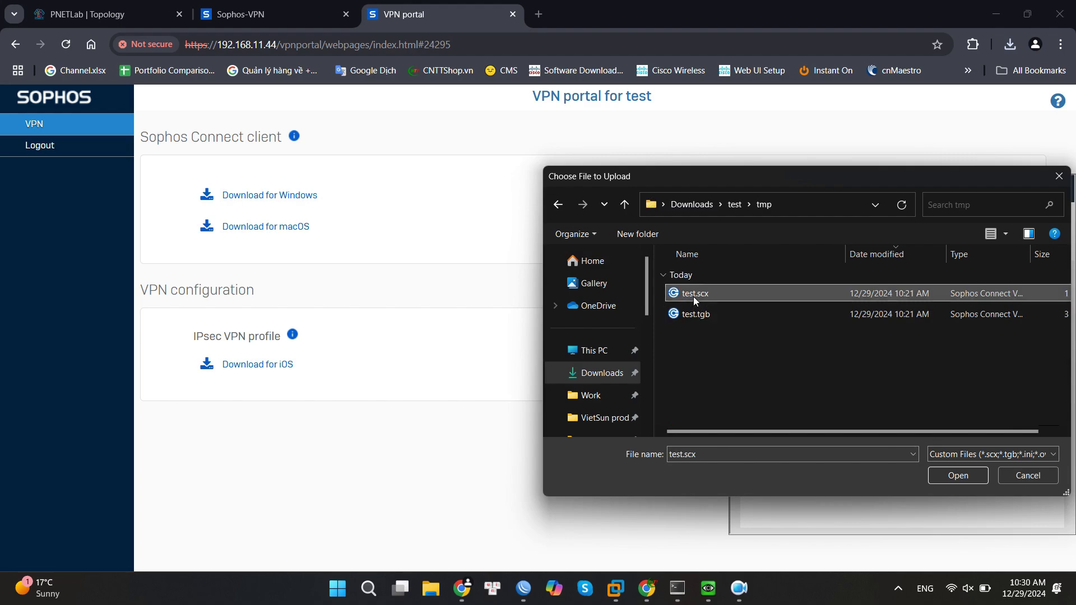
{"action": "left_click", "coordinate": [951, 476]}
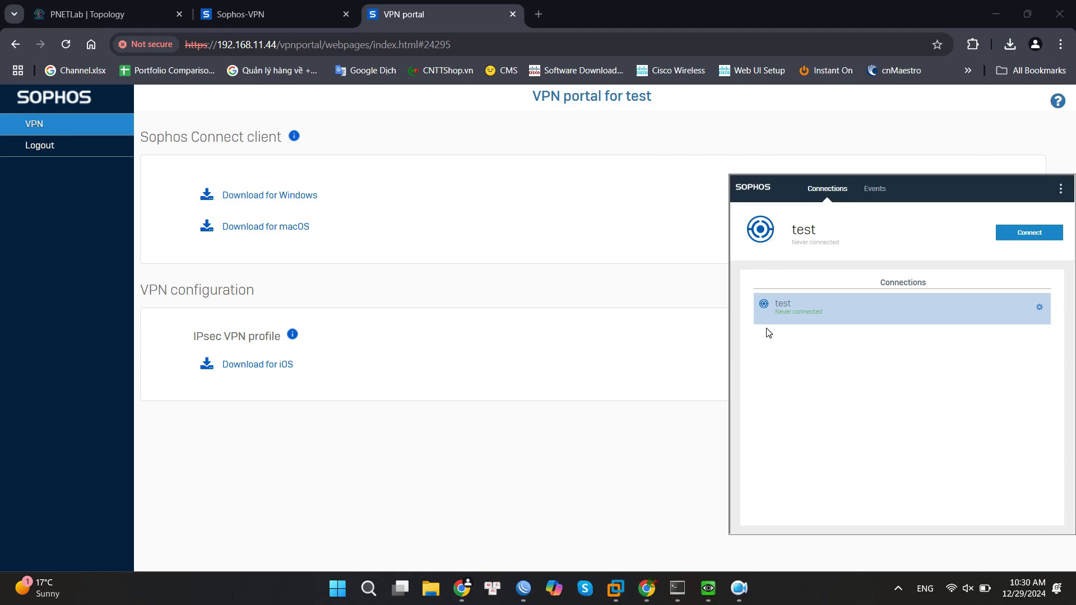
Sign in to the test VPN with saved username and password, then view its network details.
{"action": "left_click", "coordinate": [1041, 240]}
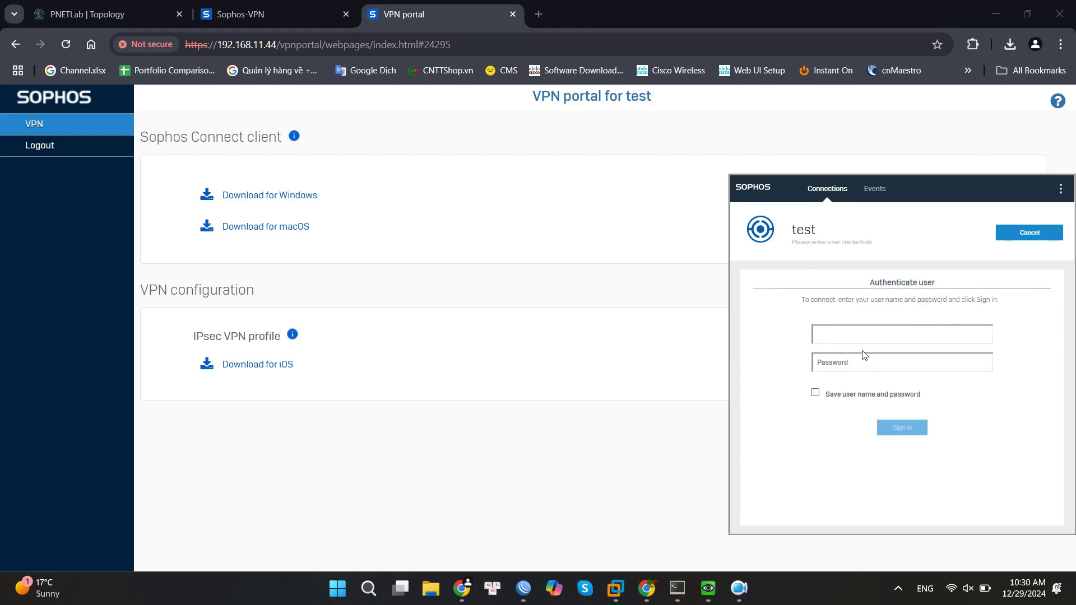
{"action": "type", "text": "tess"}
{"action": "key", "text": "BackSpace"}
{"action": "type", "text": "t"}
{"action": "left_click", "coordinate": [865, 373]}
{"action": "type", "text": "test1234"}
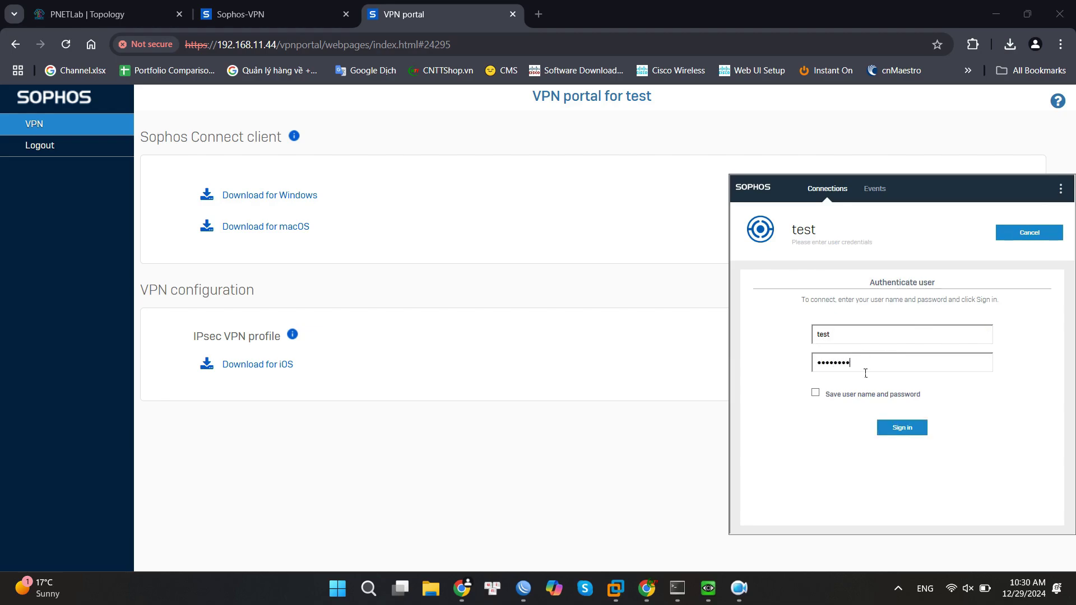
{"action": "type", "text": "56"}
{"action": "left_click", "coordinate": [809, 394]}
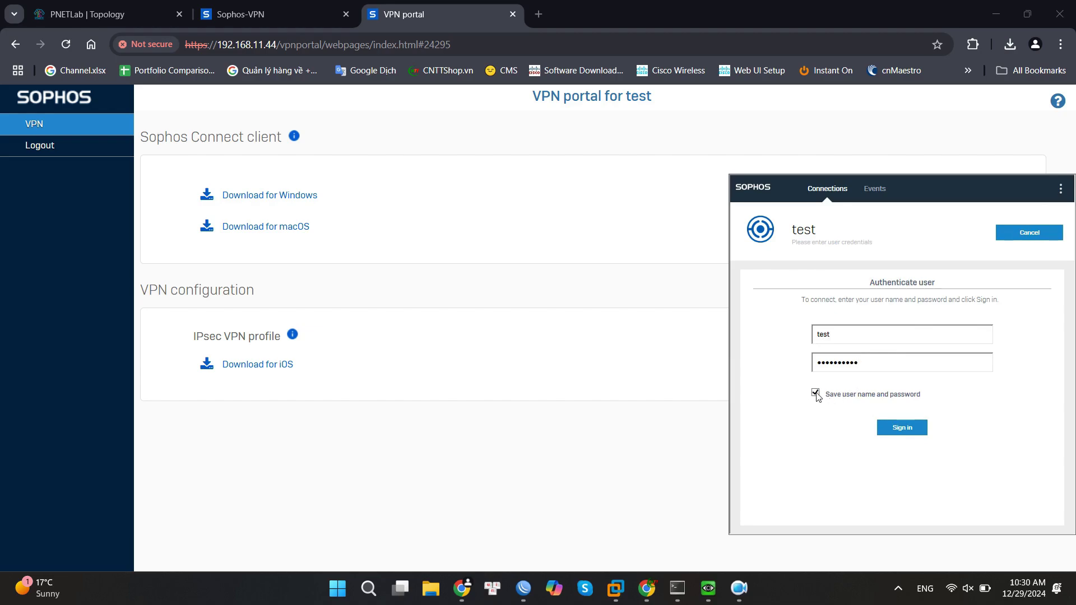
{"action": "left_click", "coordinate": [915, 428]}
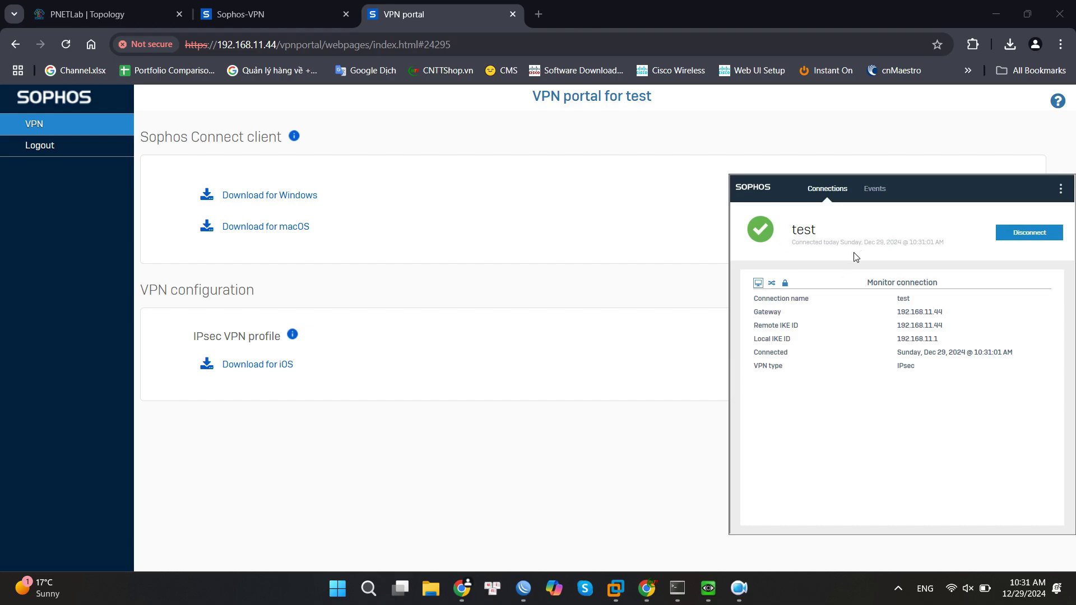
{"action": "left_click", "coordinate": [773, 285]}
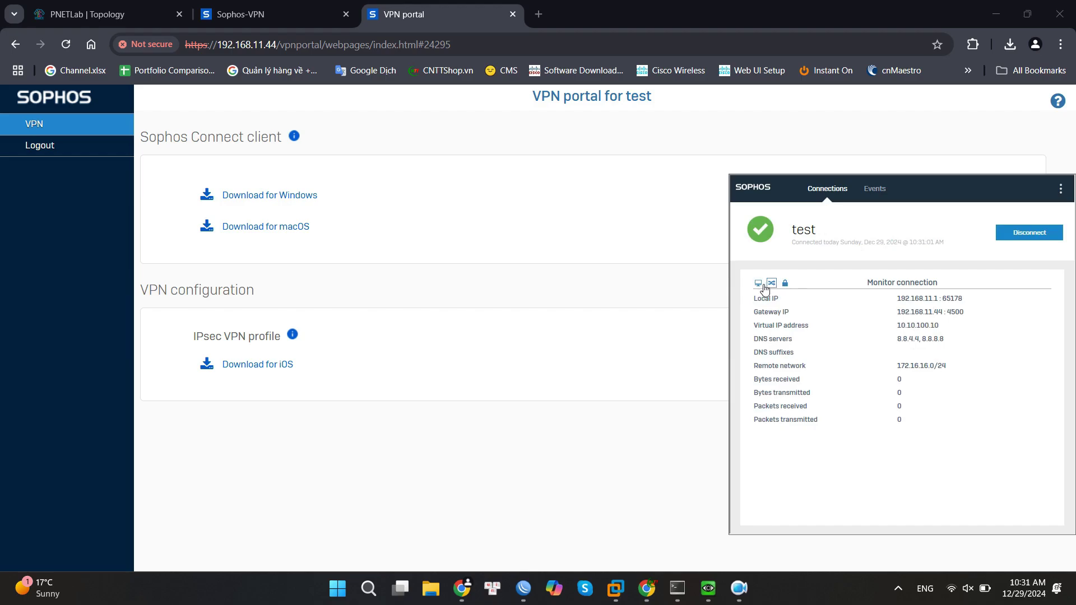
Confirm VPC3's address 172.16.16.10 in its SuperPuTTY console, then minimize the console.
{"action": "left_click", "coordinate": [757, 283]}
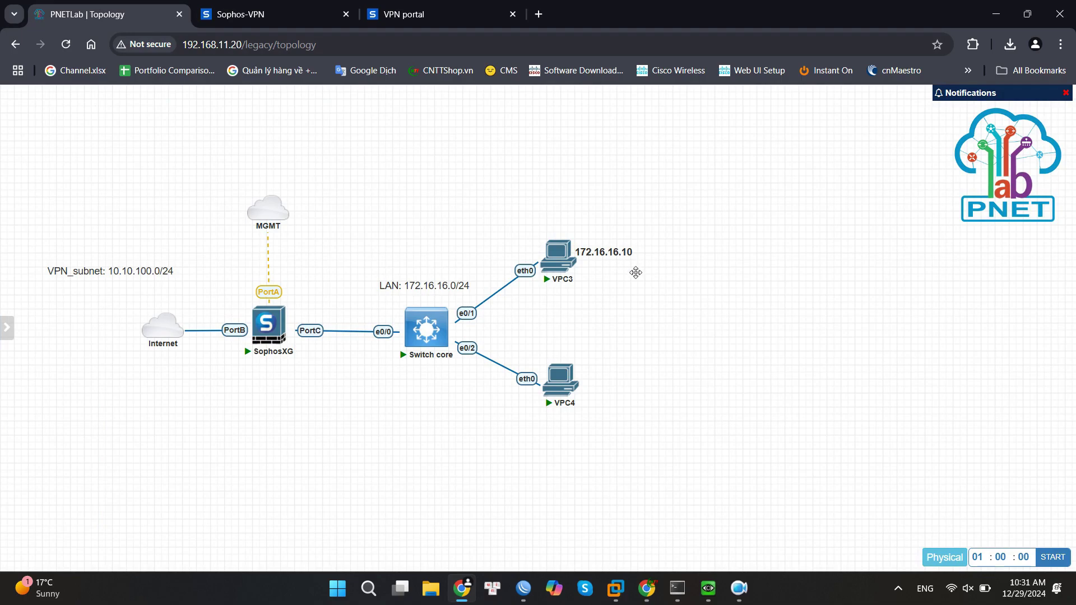
{"action": "left_click", "coordinate": [678, 589]}
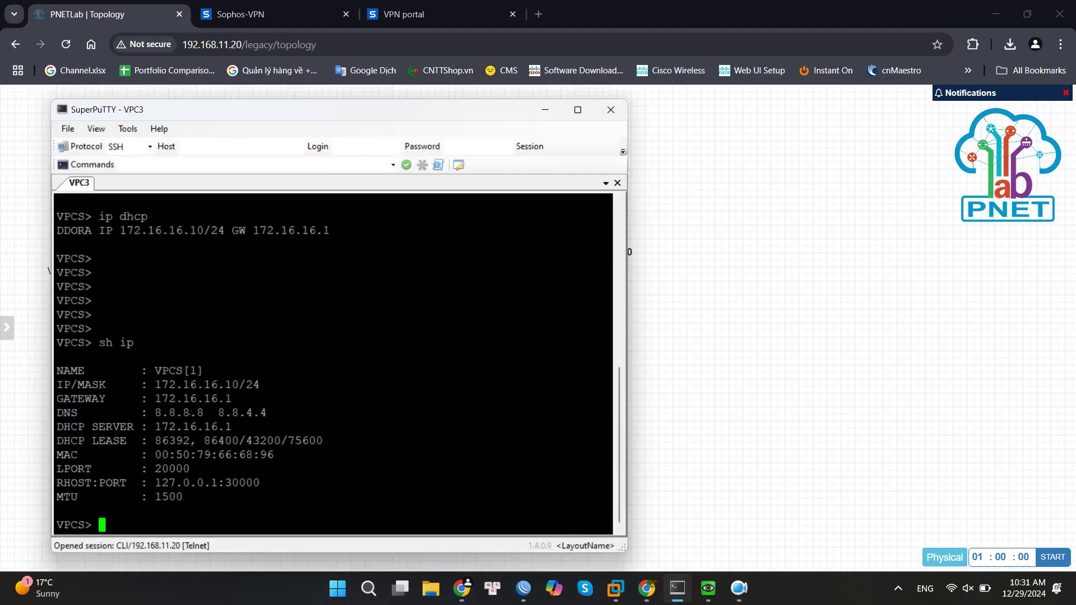
{"action": "left_click_drag", "start_coordinate": [155, 385], "coordinate": [245, 386]}
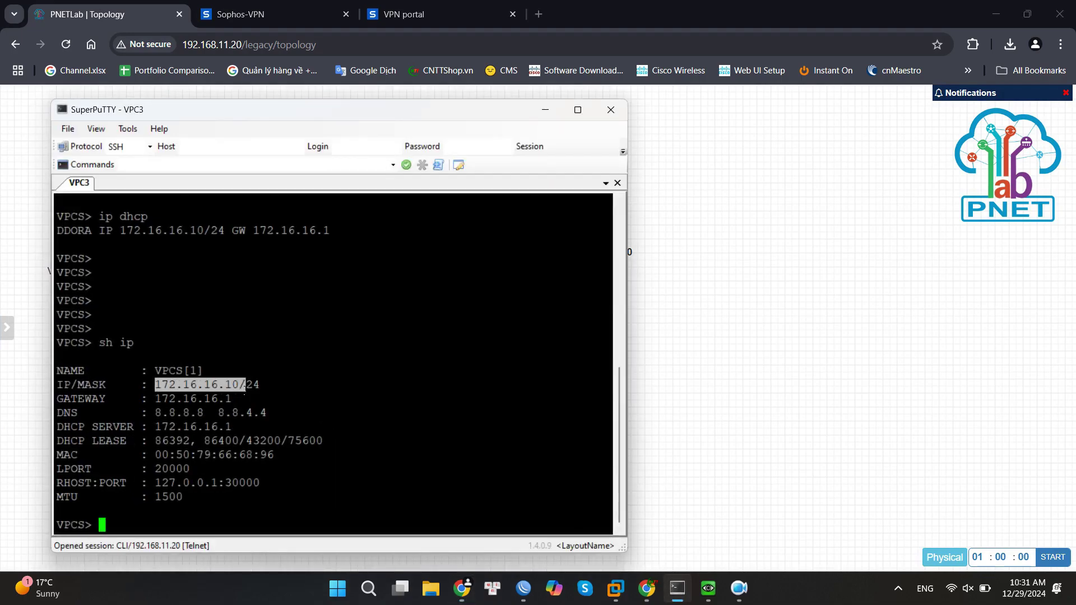
{"action": "left_click", "coordinate": [544, 109]}
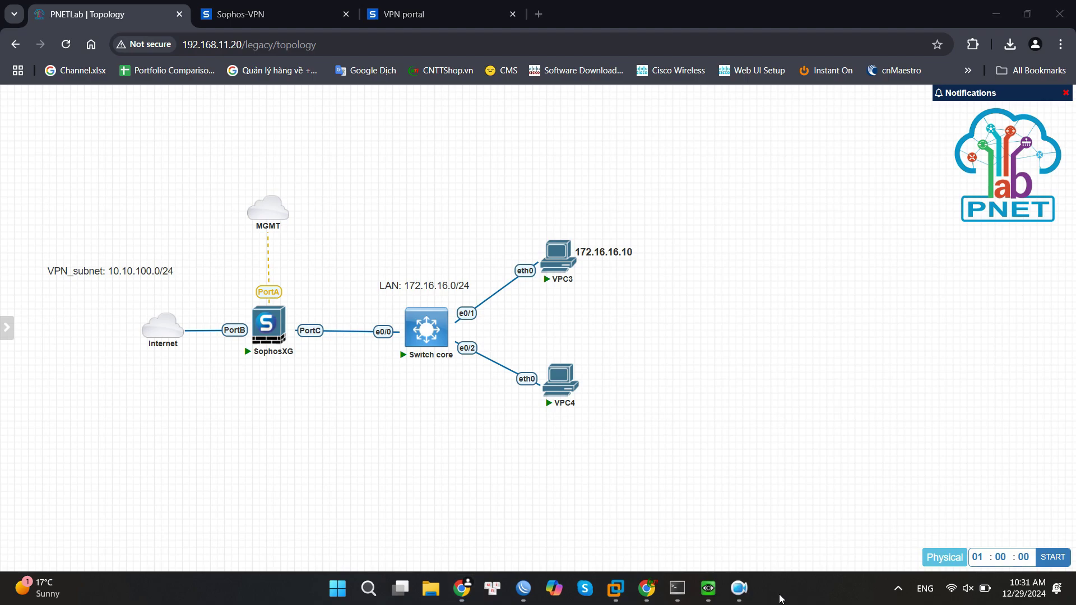
Run ipconfig in a new Command Prompt and check the VPN address 10.10.100.10.
{"action": "key", "text": "super+r"}
{"action": "type", "text": "cmd"}
{"action": "key", "text": "Return"}
{"action": "type", "text": "ipconfig"}
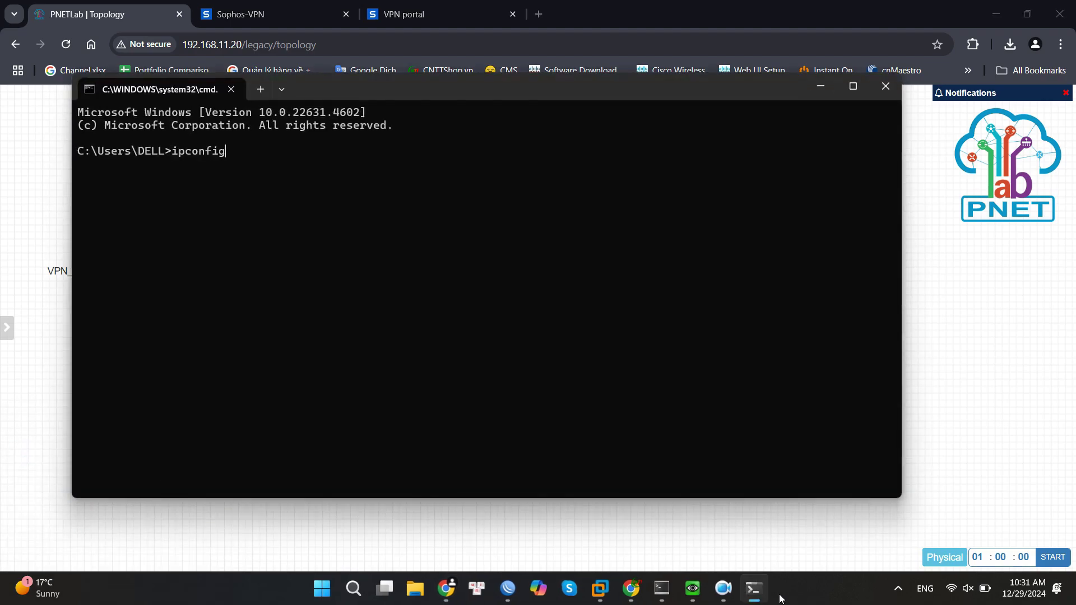
{"action": "key", "text": "Return"}
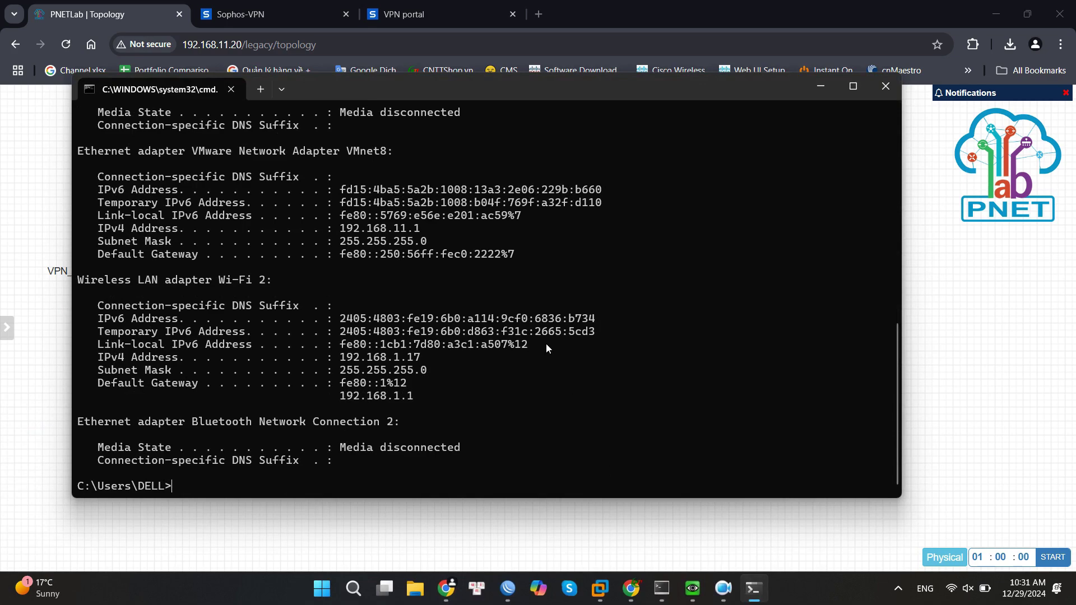
{"action": "scroll", "coordinate": [543, 341], "scroll_direction": "up", "scroll_amount": 11}
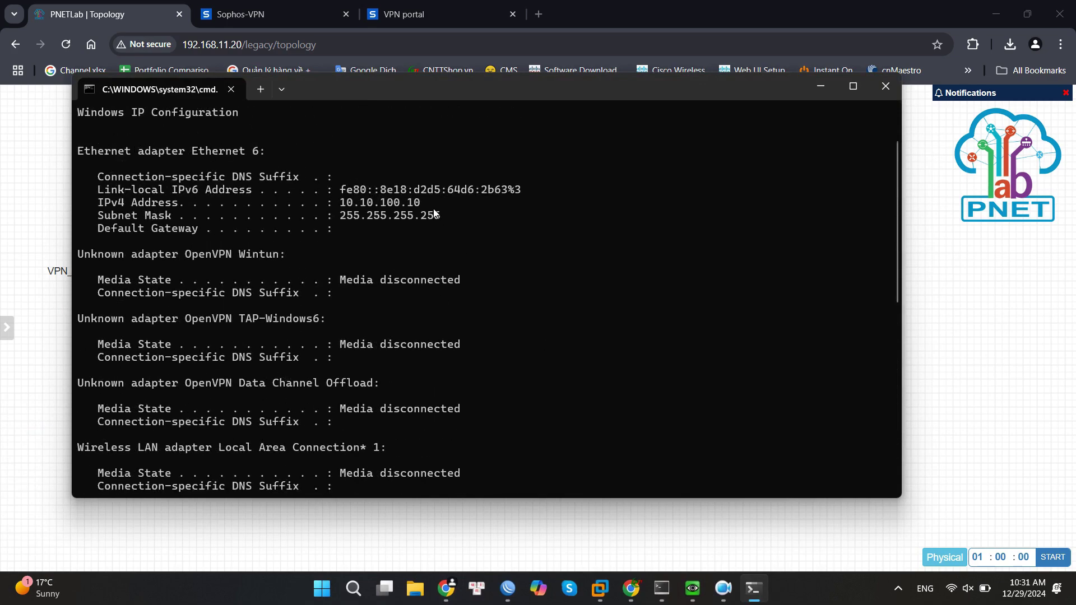
{"action": "left_click_drag", "start_coordinate": [419, 204], "coordinate": [381, 205]}
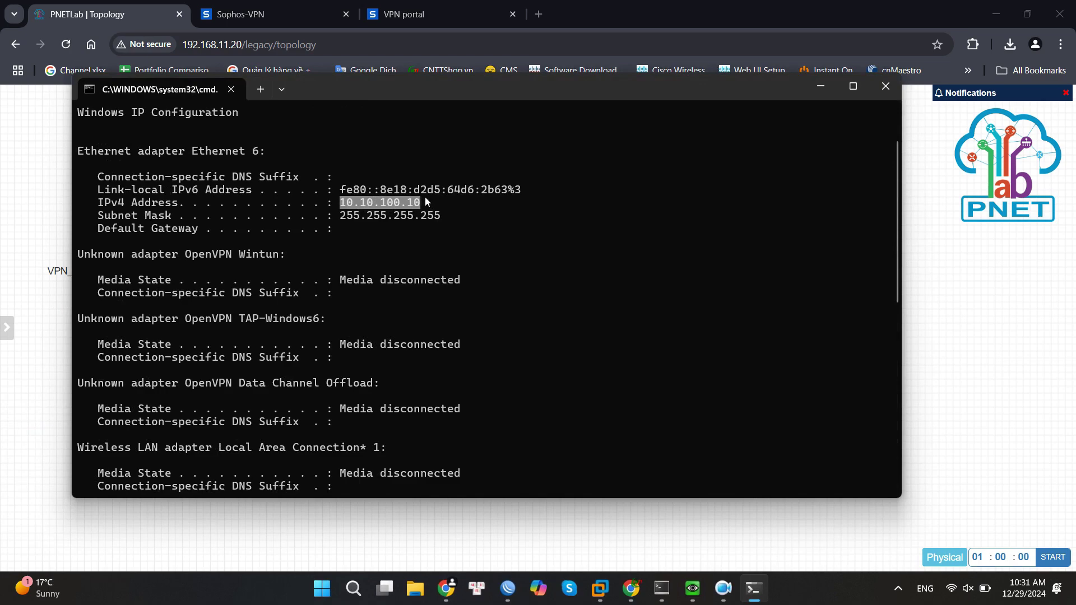
{"action": "scroll", "coordinate": [557, 276], "scroll_direction": "down", "scroll_amount": 11}
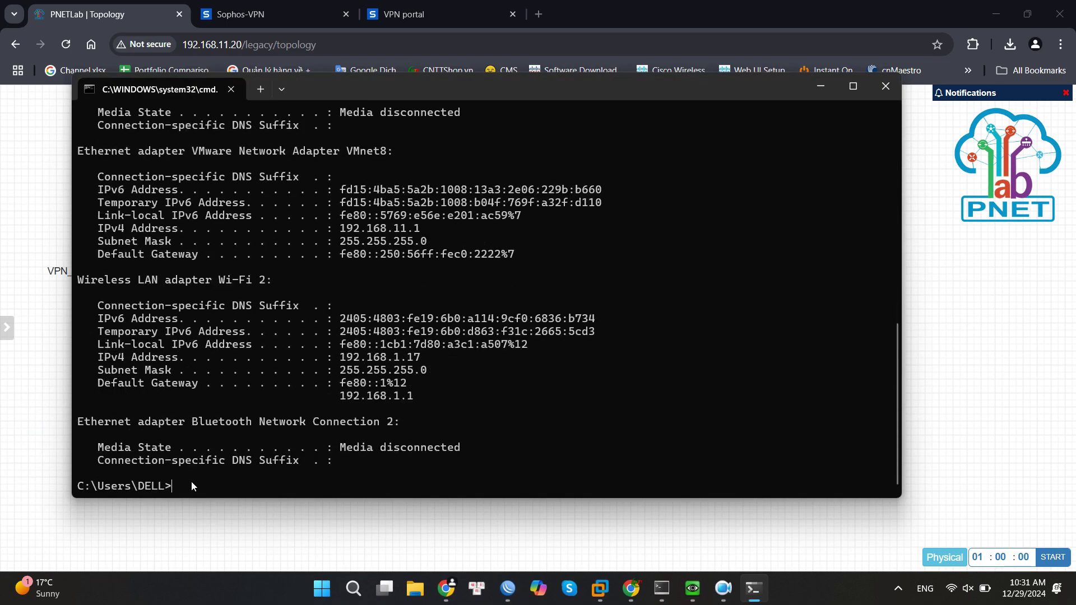
Ping 172.16.16.10 for 4 of 4 replies, then select the whole PNETLab topology.
{"action": "type", "text": "ping 172.16.1.10"}
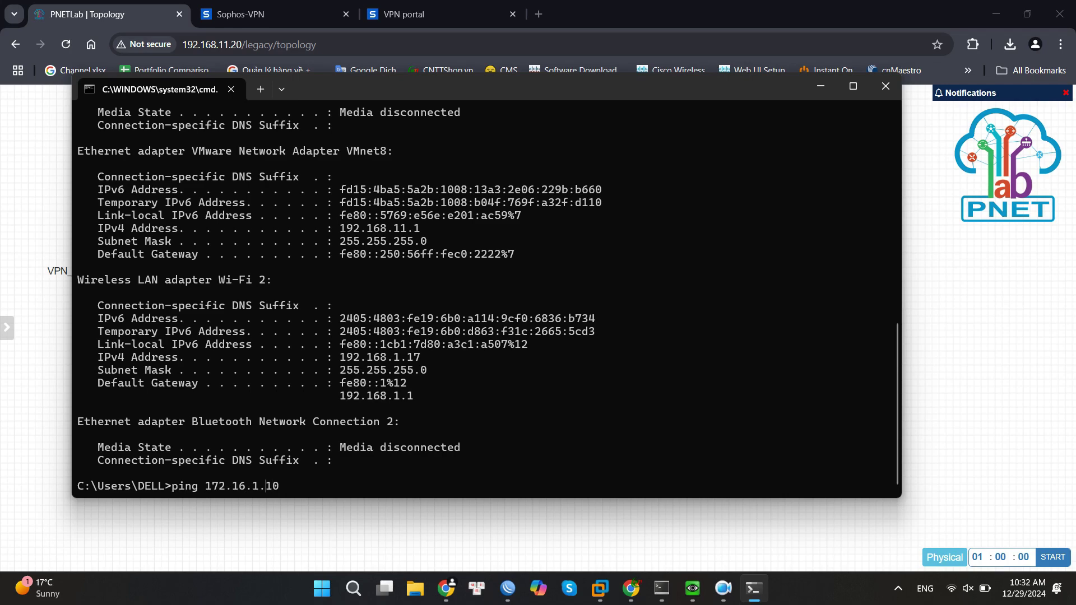
{"action": "key", "text": "BackSpace"}
{"action": "key", "text": "BackSpace"}
{"action": "key", "text": "BackSpace"}
{"action": "type", "text": "6.10"}
{"action": "key", "text": "Return"}
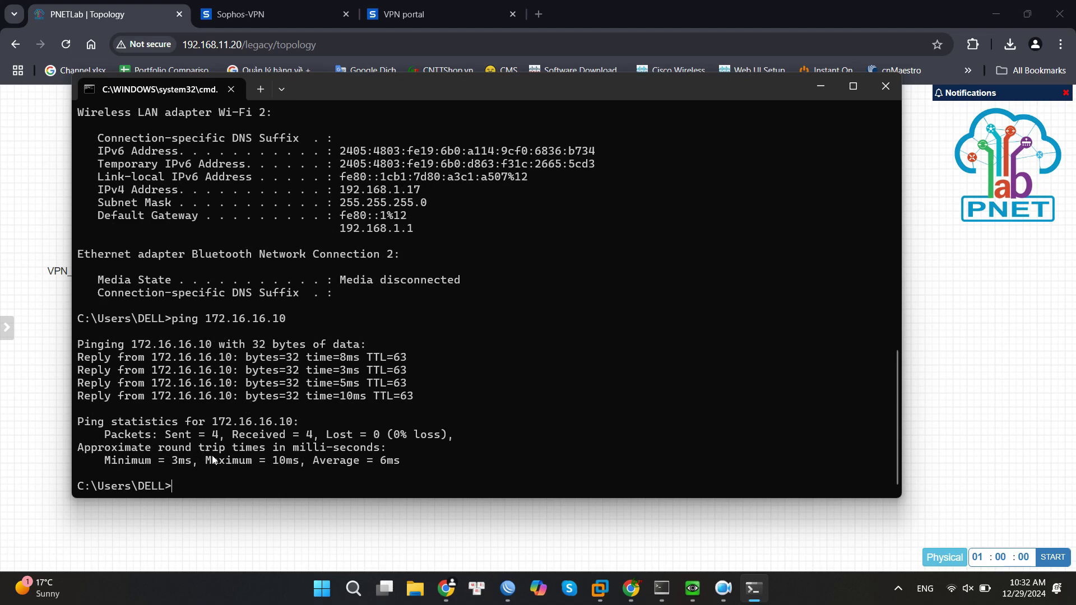
{"action": "left_click_drag", "start_coordinate": [427, 93], "coordinate": [1028, 583]}
{"action": "left_click_drag", "start_coordinate": [618, 447], "coordinate": [17, 180]}
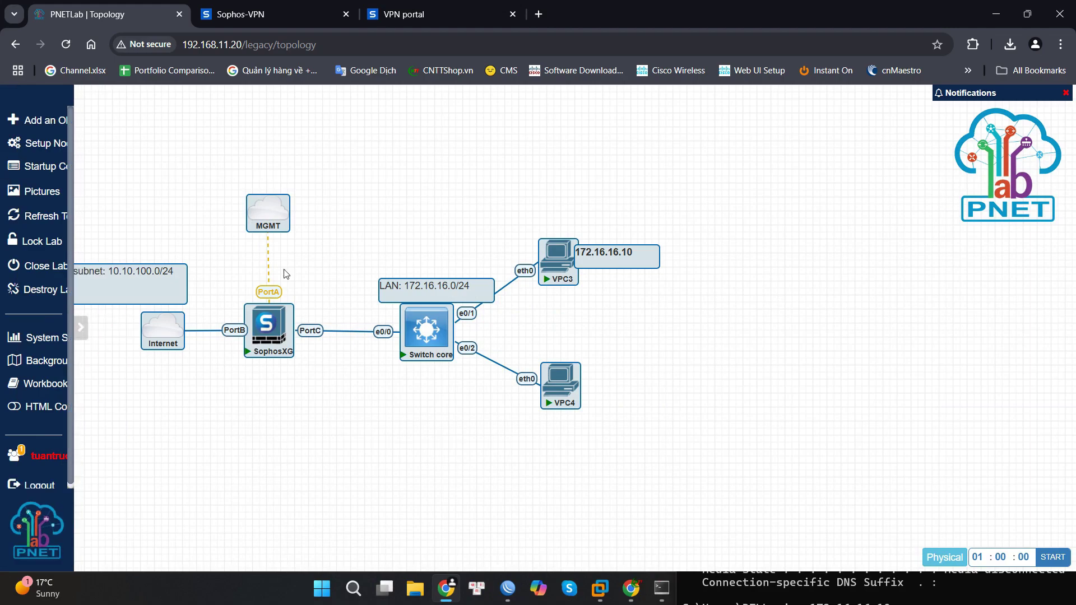
Shift the topology up-left and reposition the Command Prompt showing the ping results.
{"action": "left_click_drag", "start_coordinate": [445, 336], "coordinate": [401, 324]}
{"action": "left_click", "coordinate": [711, 320]}
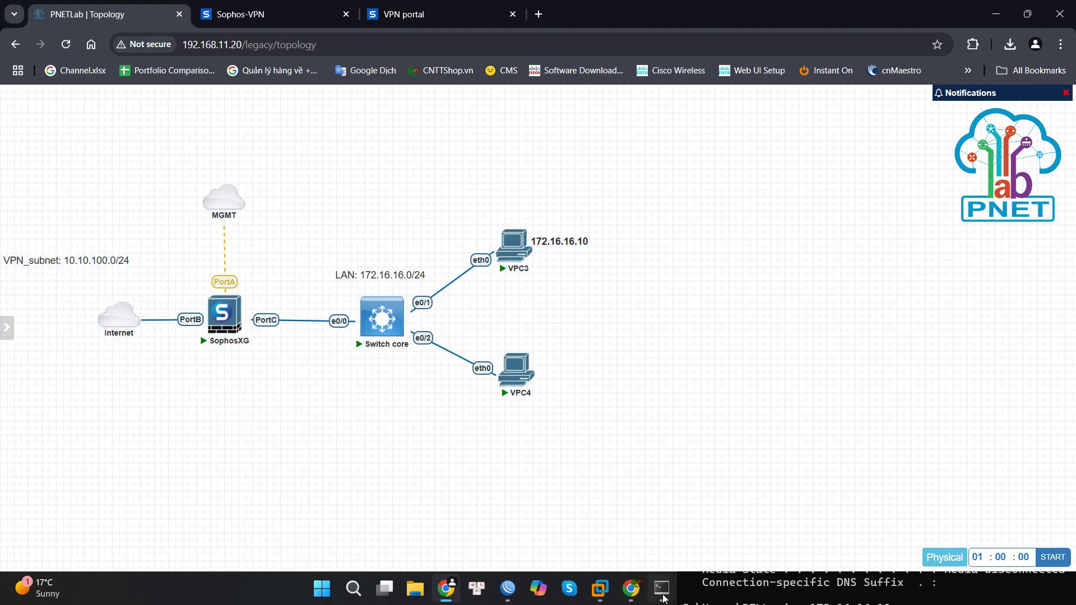
{"action": "left_click", "coordinate": [752, 585]}
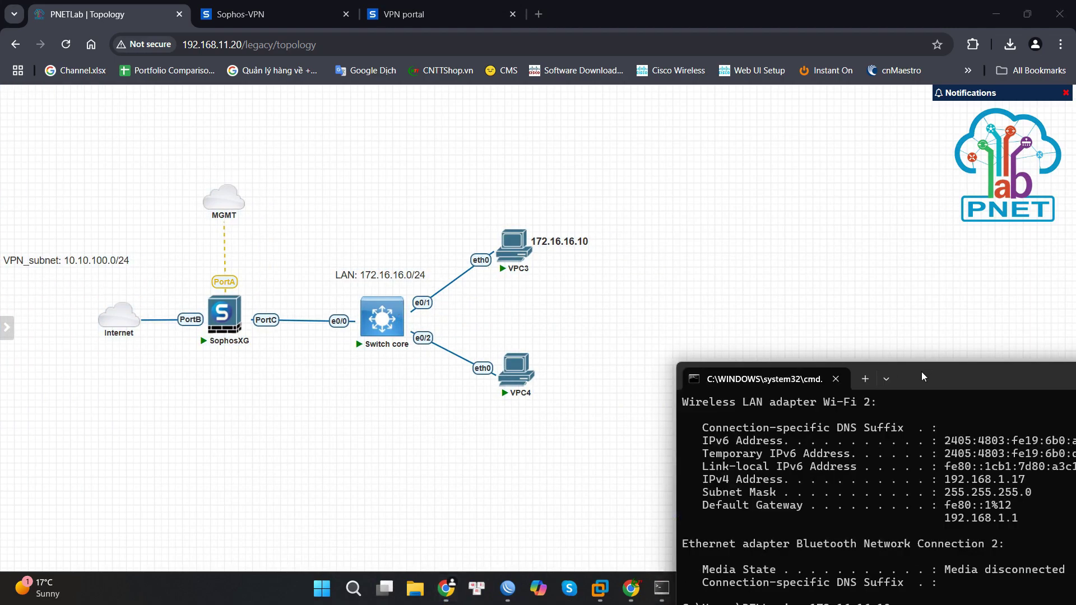
{"action": "left_click_drag", "start_coordinate": [921, 371], "coordinate": [858, 87]}
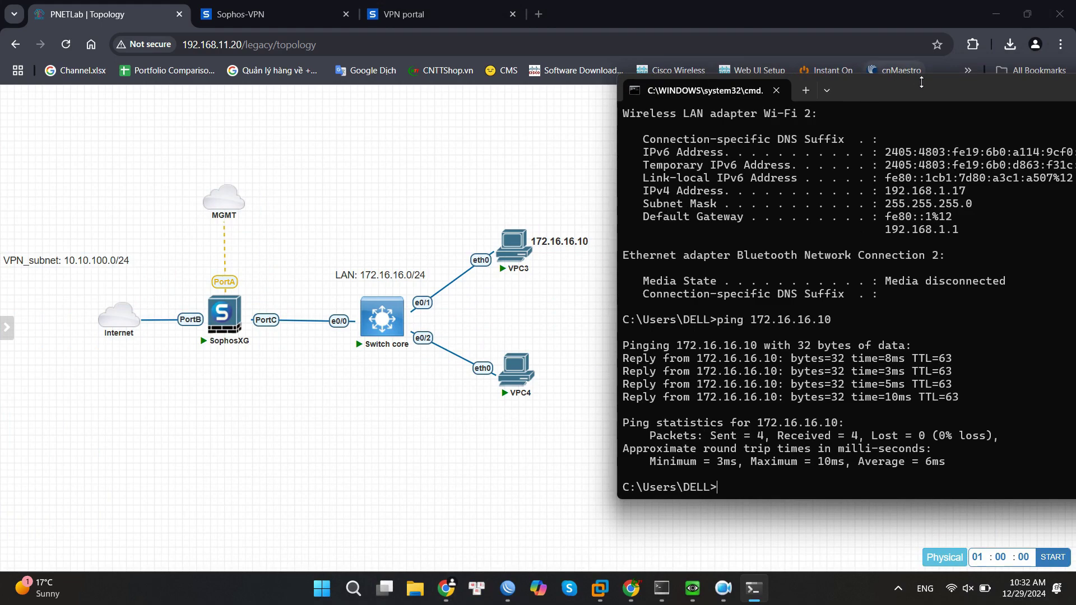
{"action": "left_click_drag", "start_coordinate": [921, 89], "coordinate": [909, 120]}
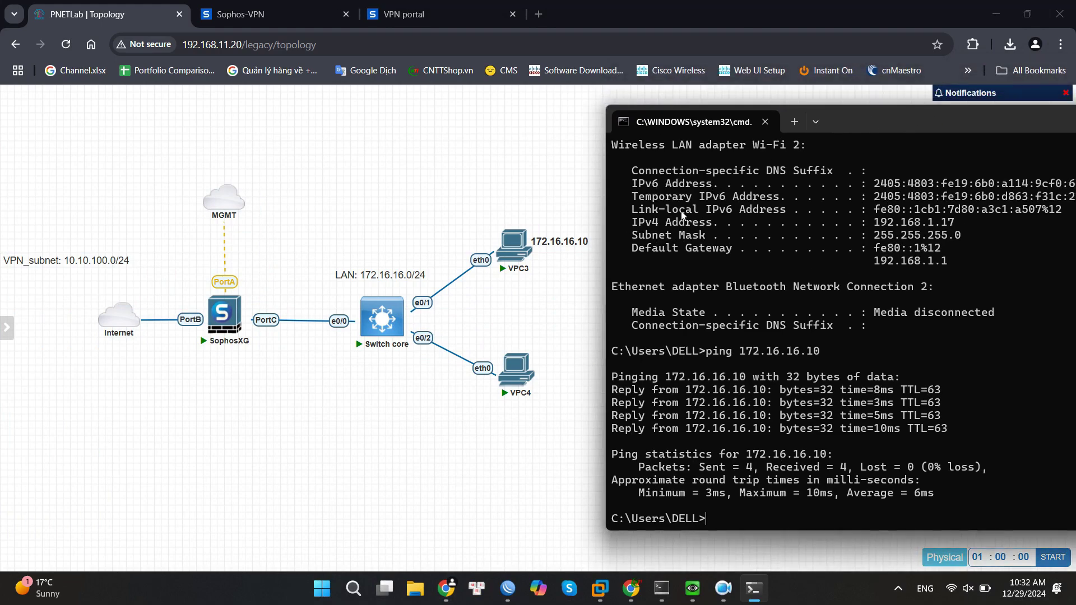
{"action": "left_click", "coordinate": [527, 175]}
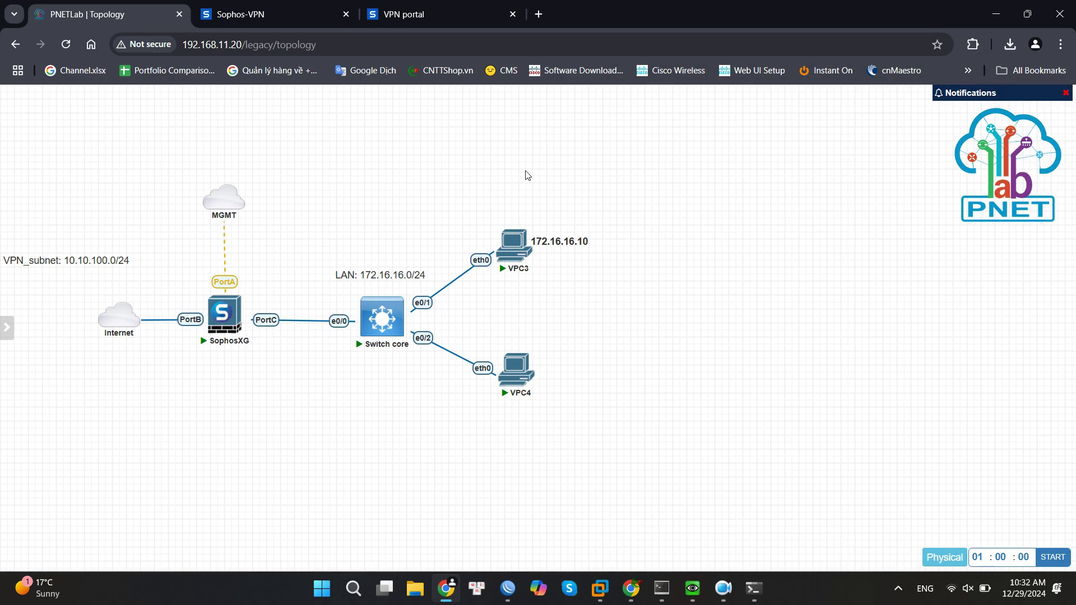